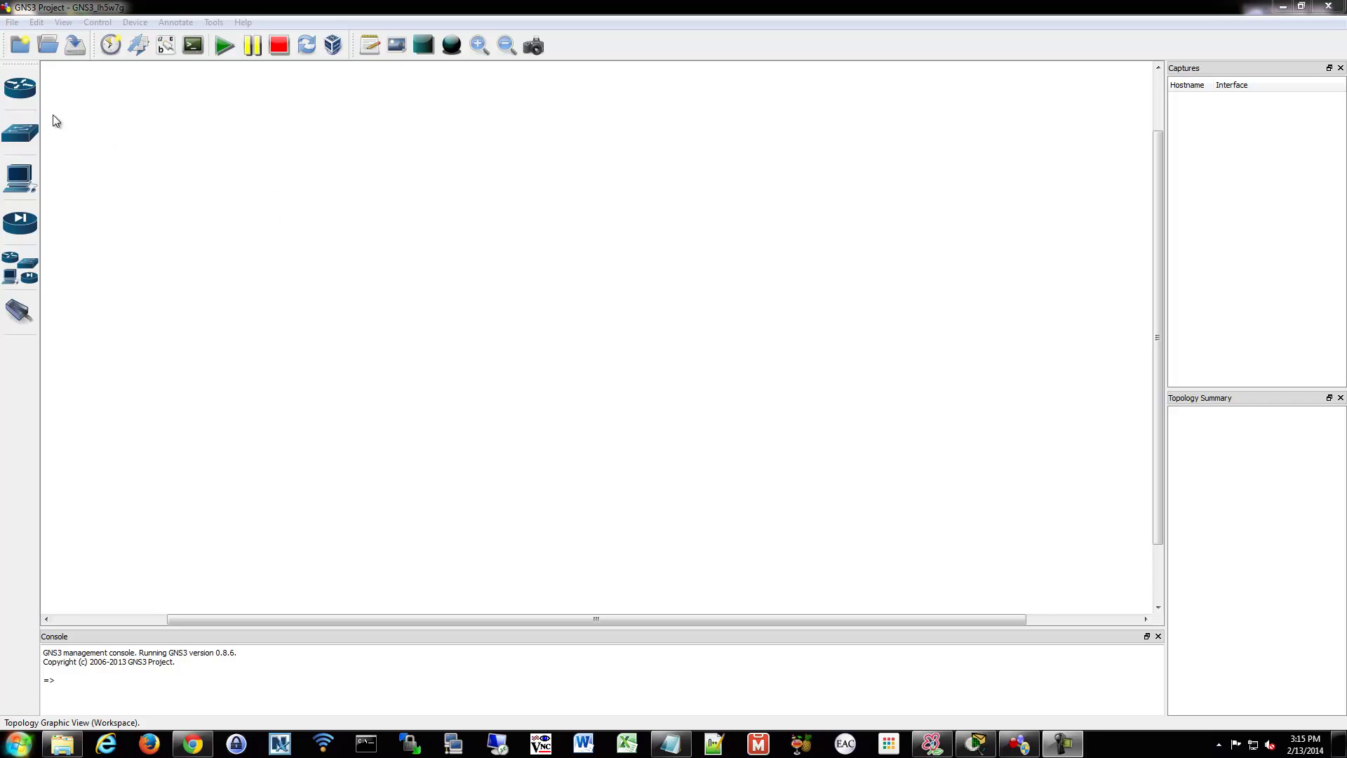
# Step: Place two c3700 routers, R3 and R4, on the workspace
pyautogui.click(20, 88)
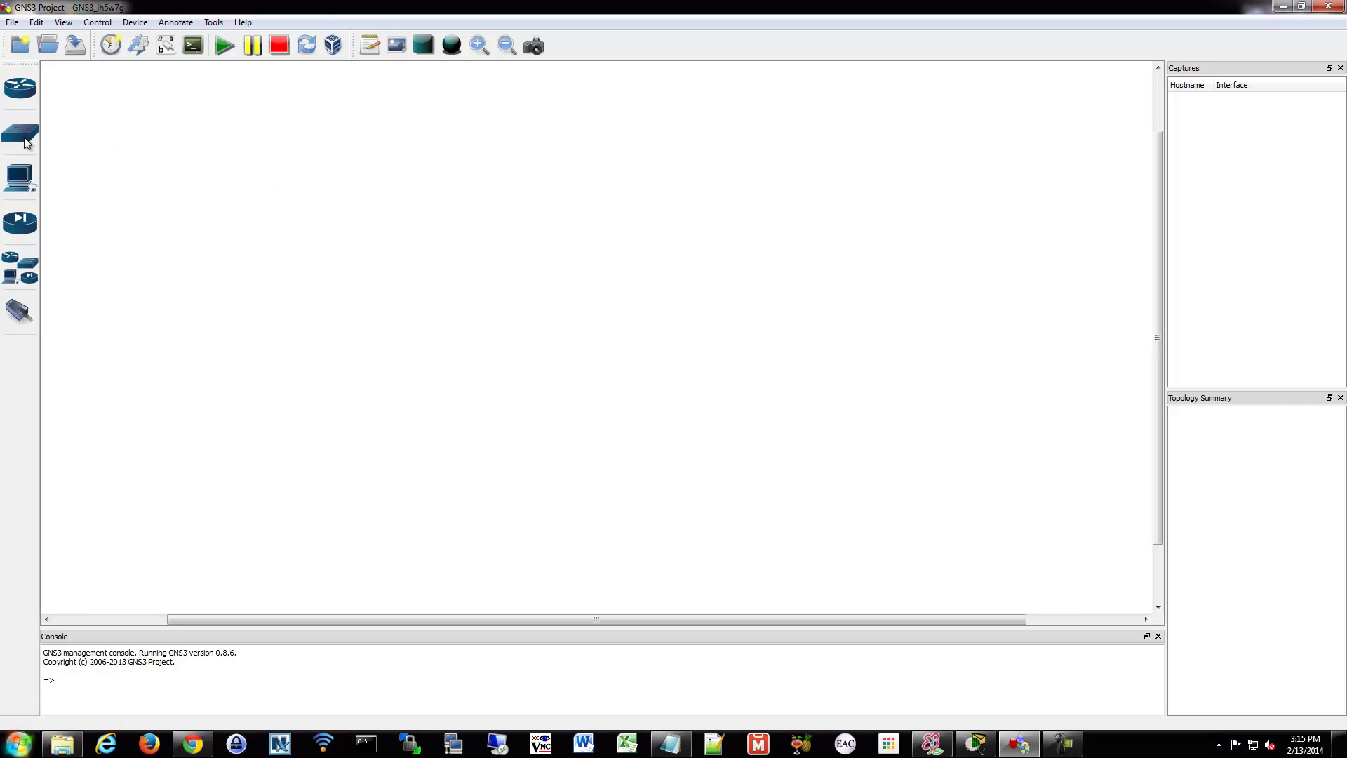
pyautogui.click(20, 88)
pyautogui.moveTo(84, 134); pyautogui.dragTo(321, 267)
pyautogui.moveTo(105, 134); pyautogui.dragTo(678, 302)
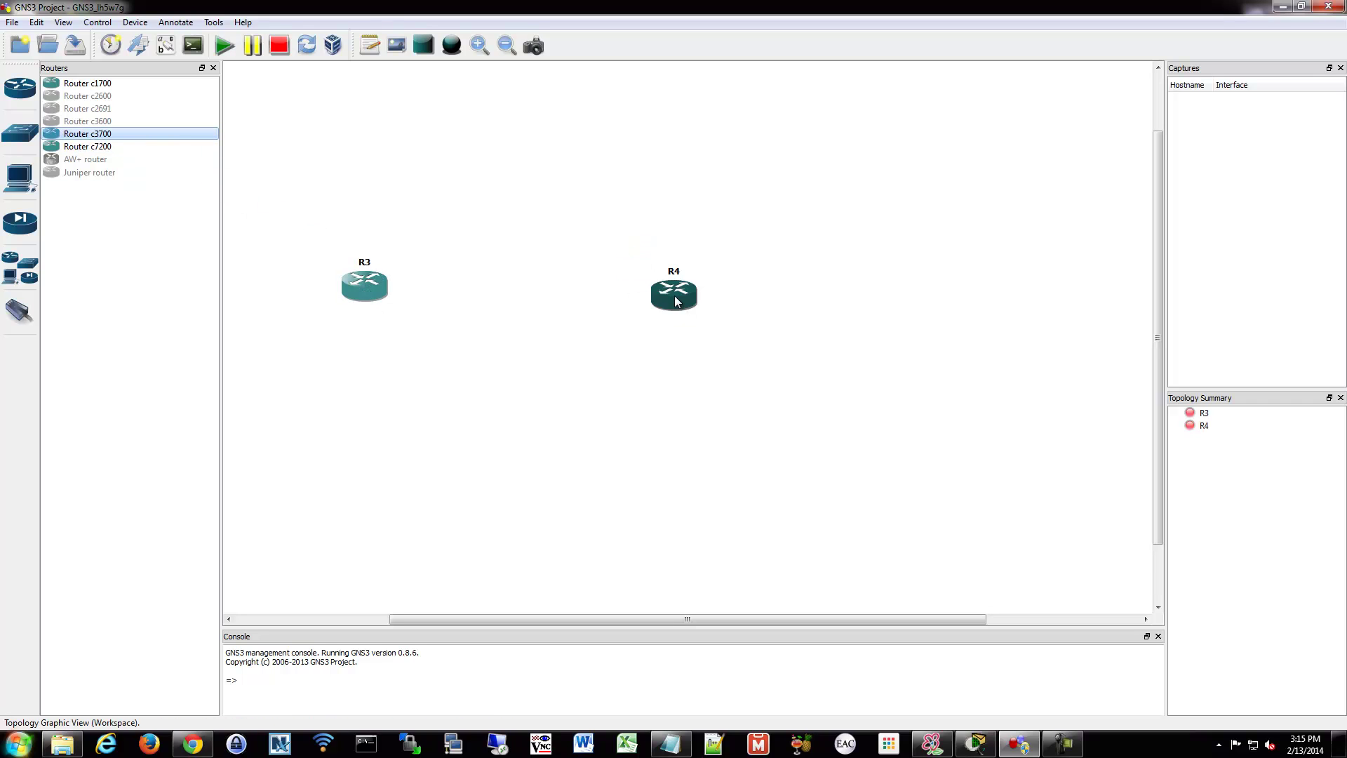
# Step: Move R3 and R4 together to the top of the workspace
pyautogui.click(213, 67)
pyautogui.moveTo(237, 211); pyautogui.dragTo(643, 129)
pyautogui.click(668, 183)
# Step: Fit a WIC-1T serial card into R3's wic 0 slot
pyautogui.rightClick(343, 128)
pyautogui.click(344, 122)
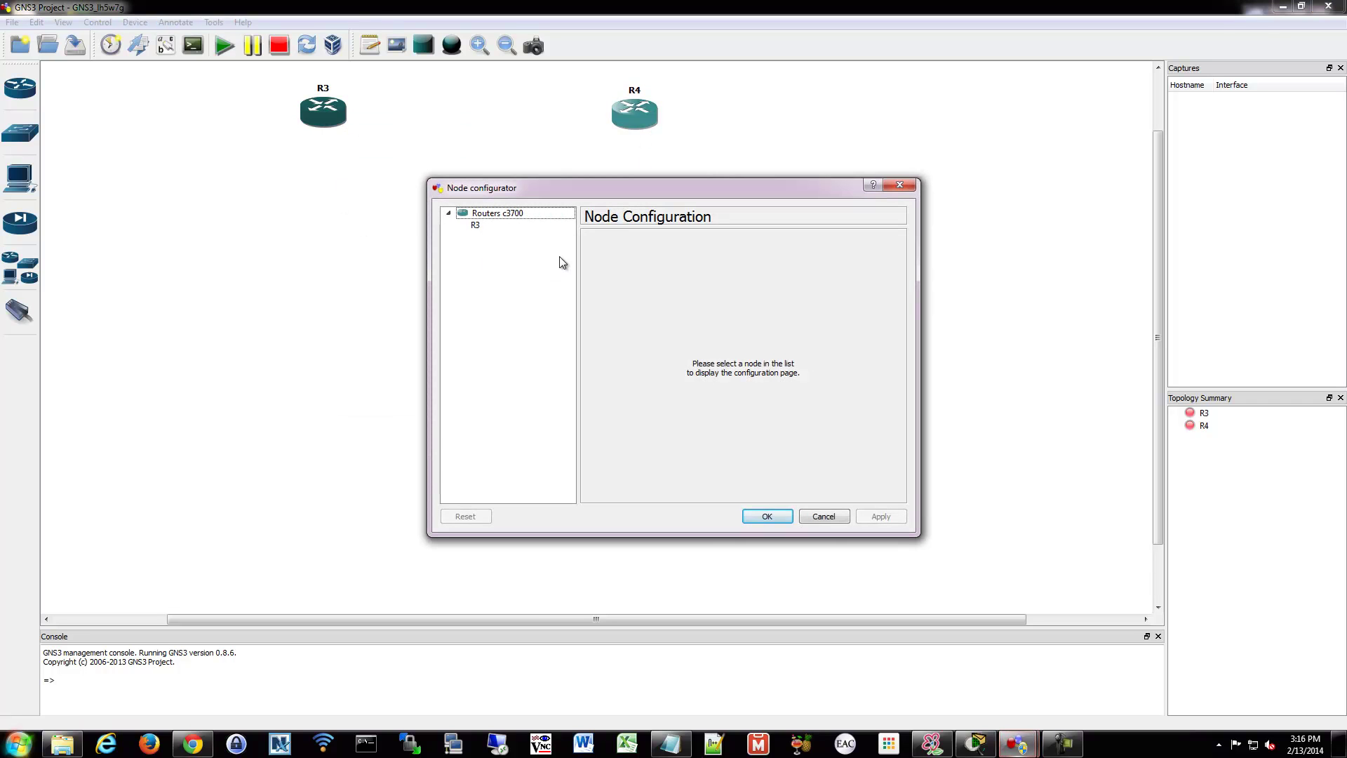
pyautogui.click(533, 225)
pyautogui.click(727, 244)
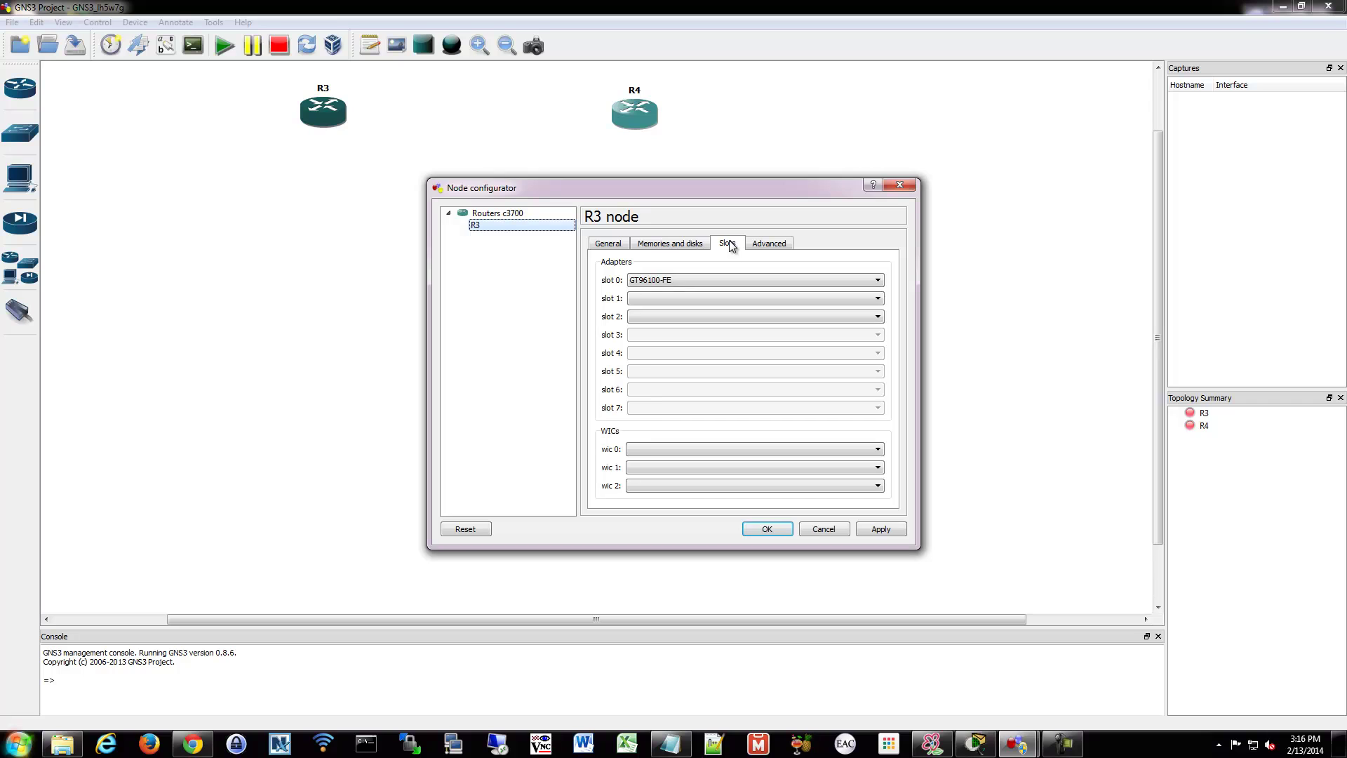
pyautogui.click(651, 449)
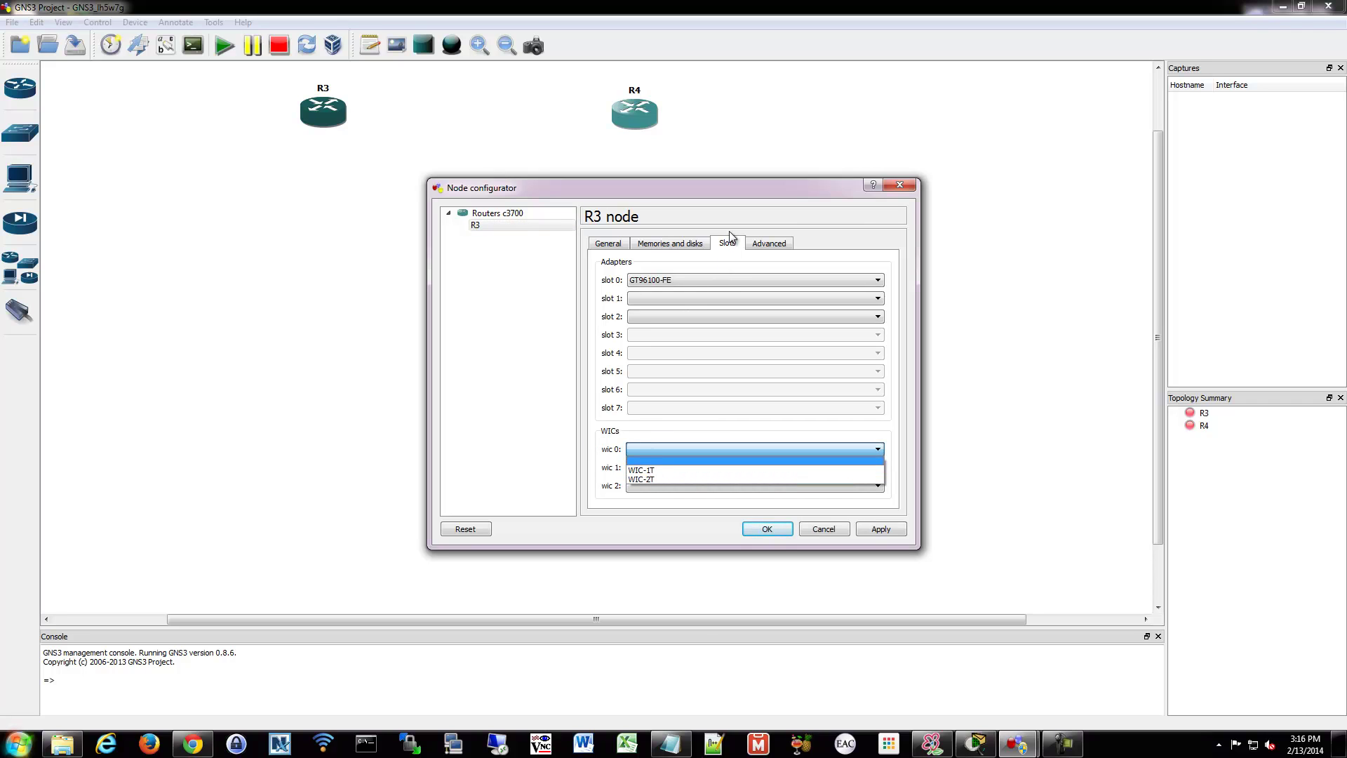
pyautogui.click(645, 469)
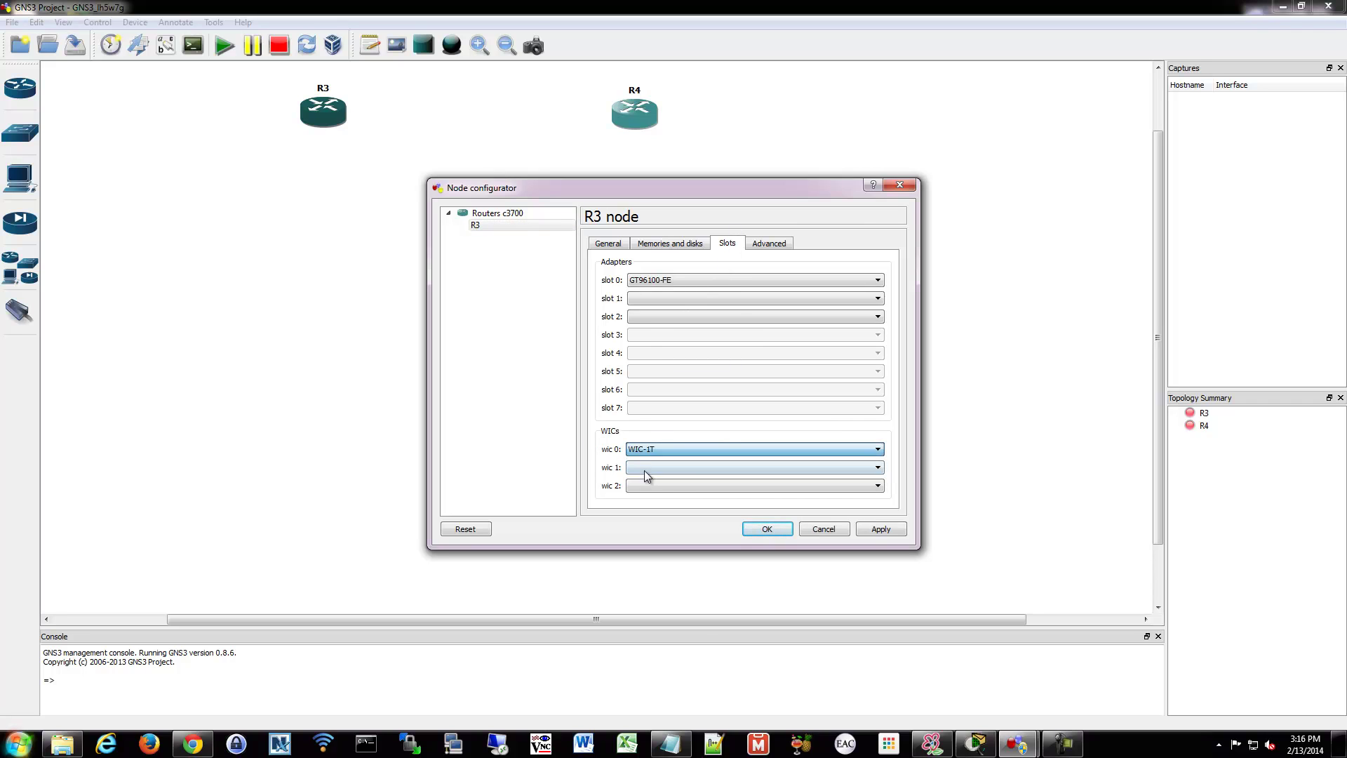
pyautogui.click(767, 529)
# Step: Fit a WIC-1T serial card into R4's wic 0 slot
pyautogui.rightClick(638, 120)
pyautogui.click(655, 129)
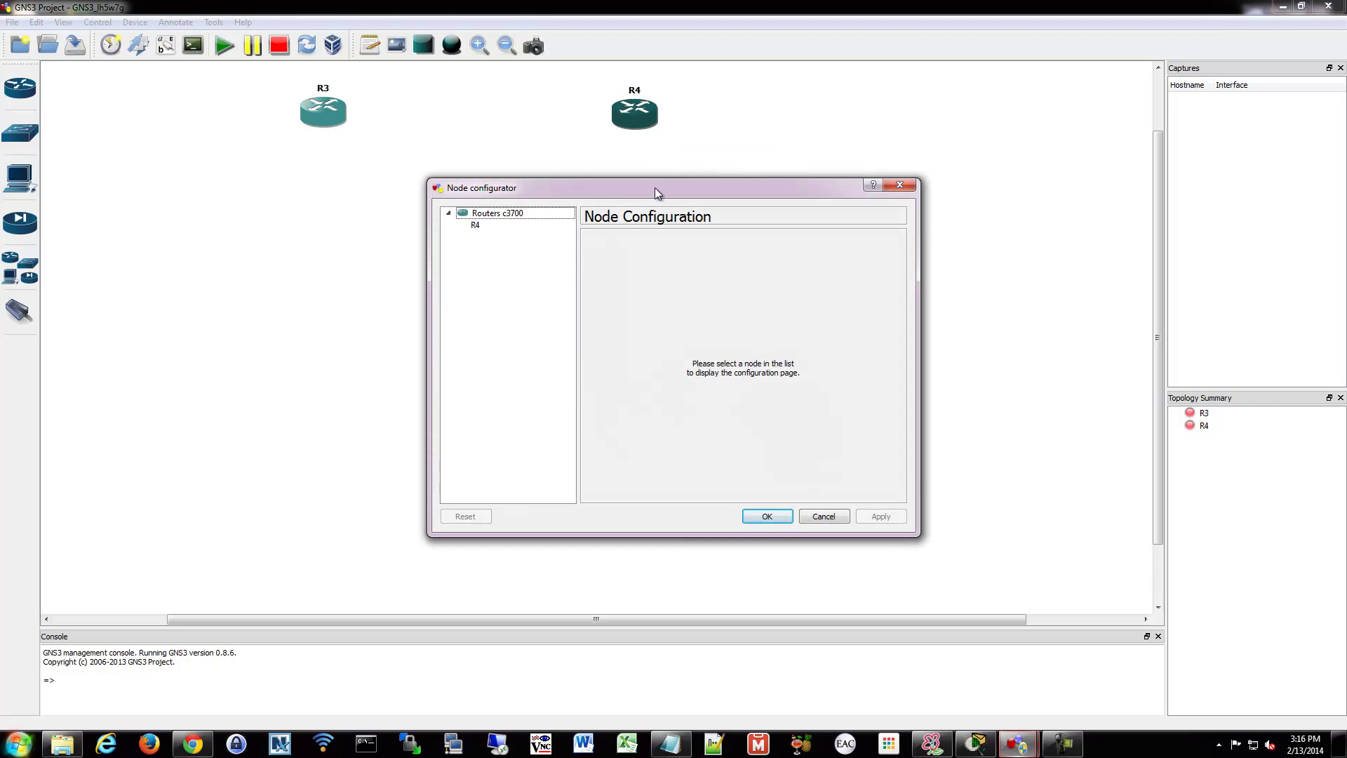
pyautogui.click(724, 245)
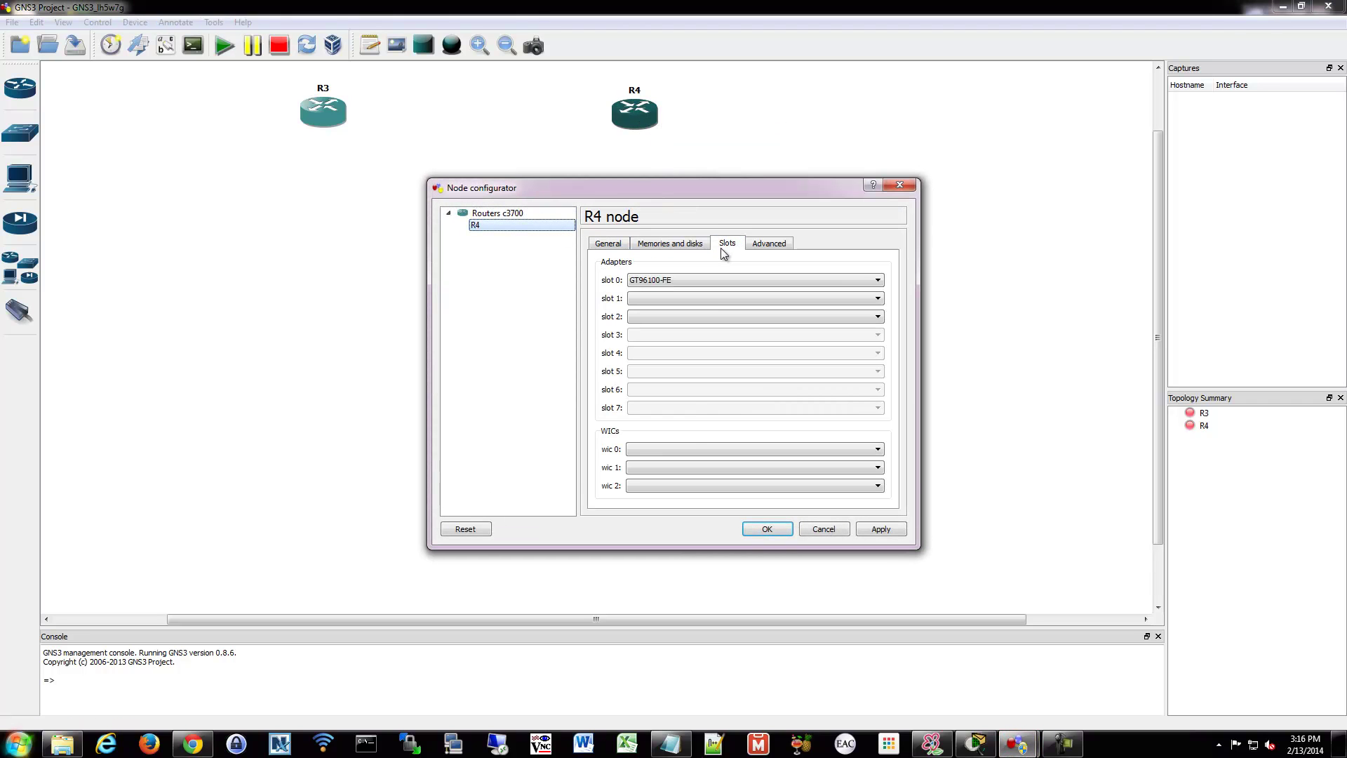
pyautogui.click(681, 449)
pyautogui.click(671, 466)
pyautogui.click(767, 530)
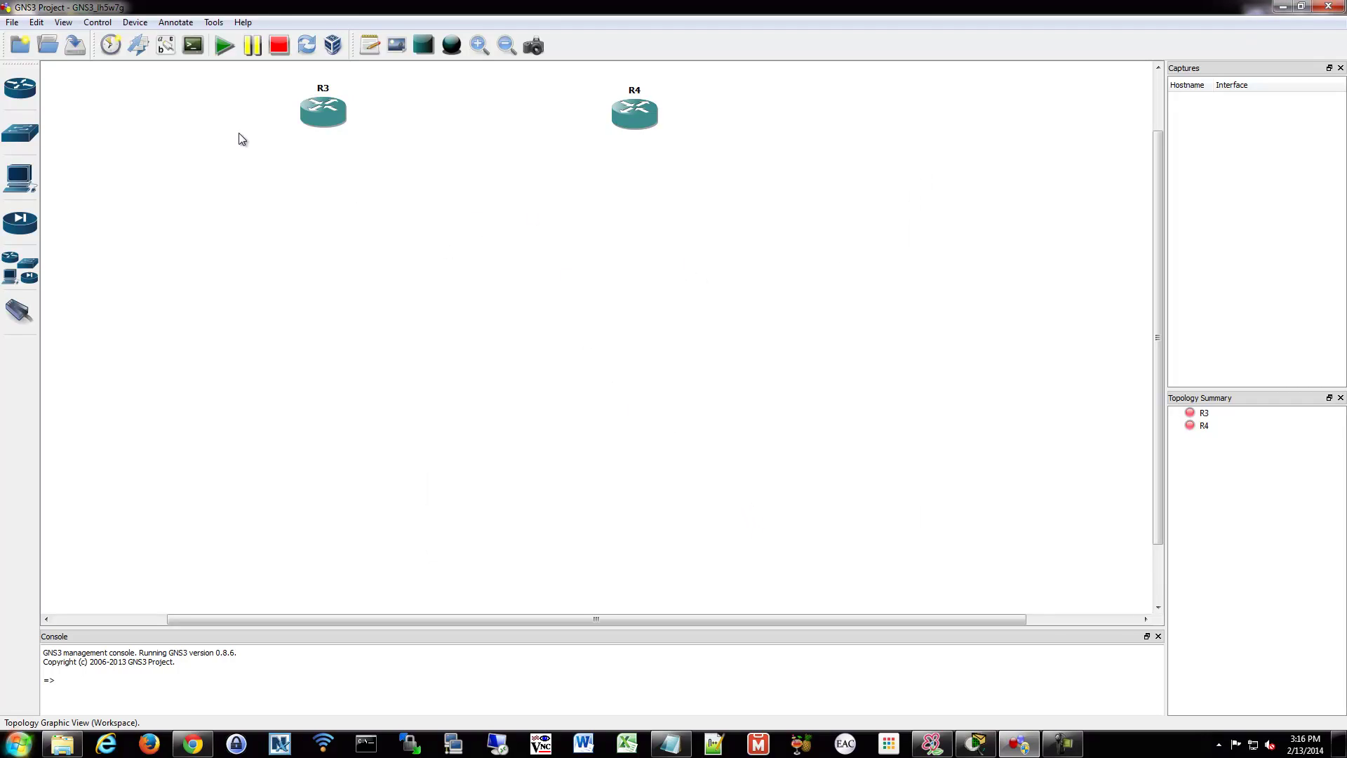
# Step: Start all routers and open R3's console at the lower left
pyautogui.click(225, 46)
pyautogui.doubleClick(319, 115)
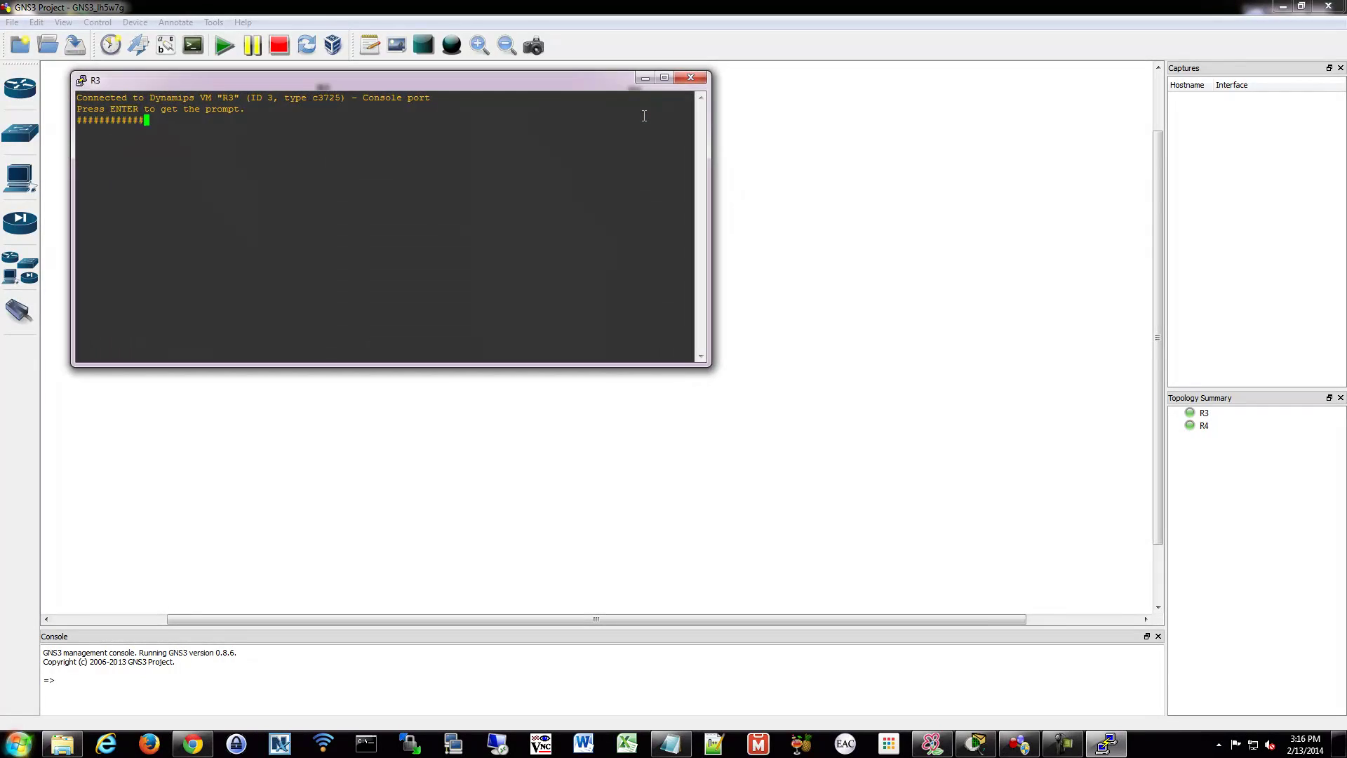
pyautogui.moveTo(554, 82); pyautogui.dragTo(502, 265)
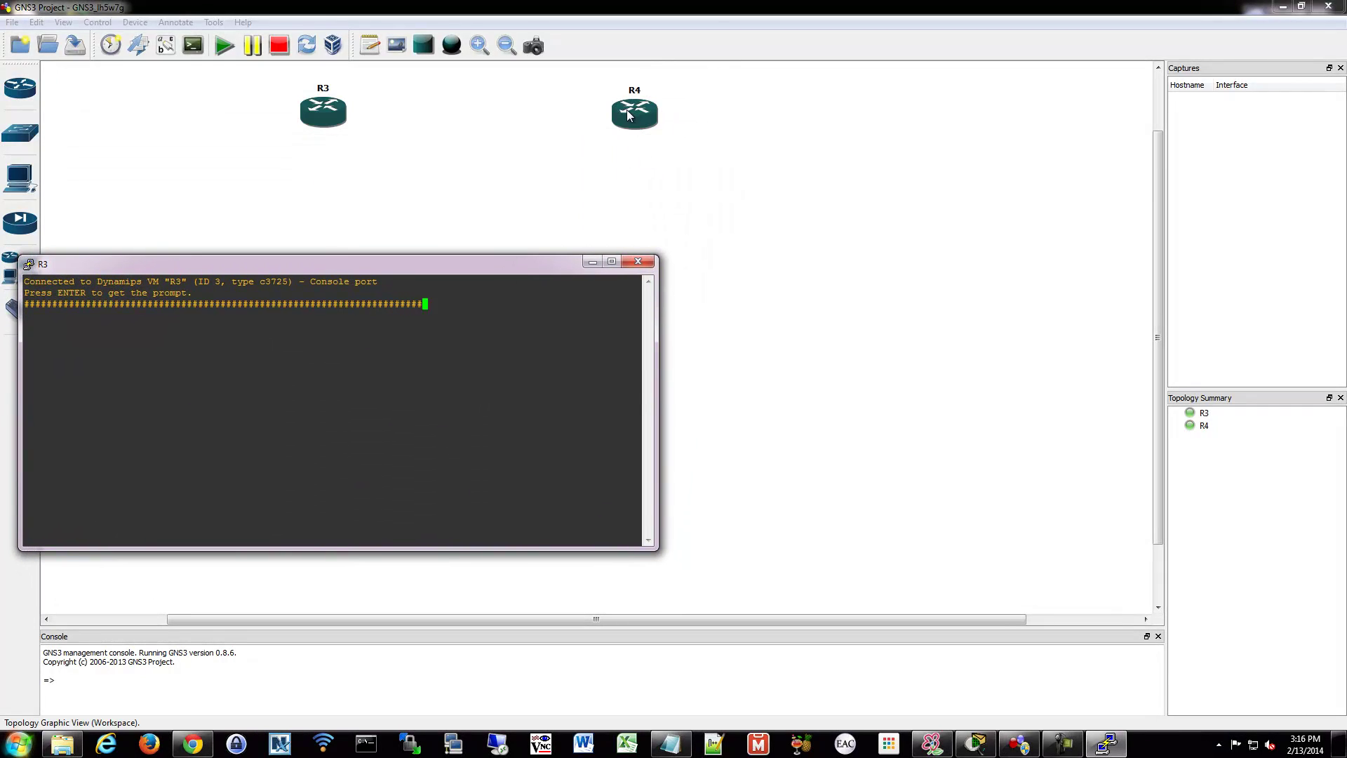
pyautogui.click(603, 121)
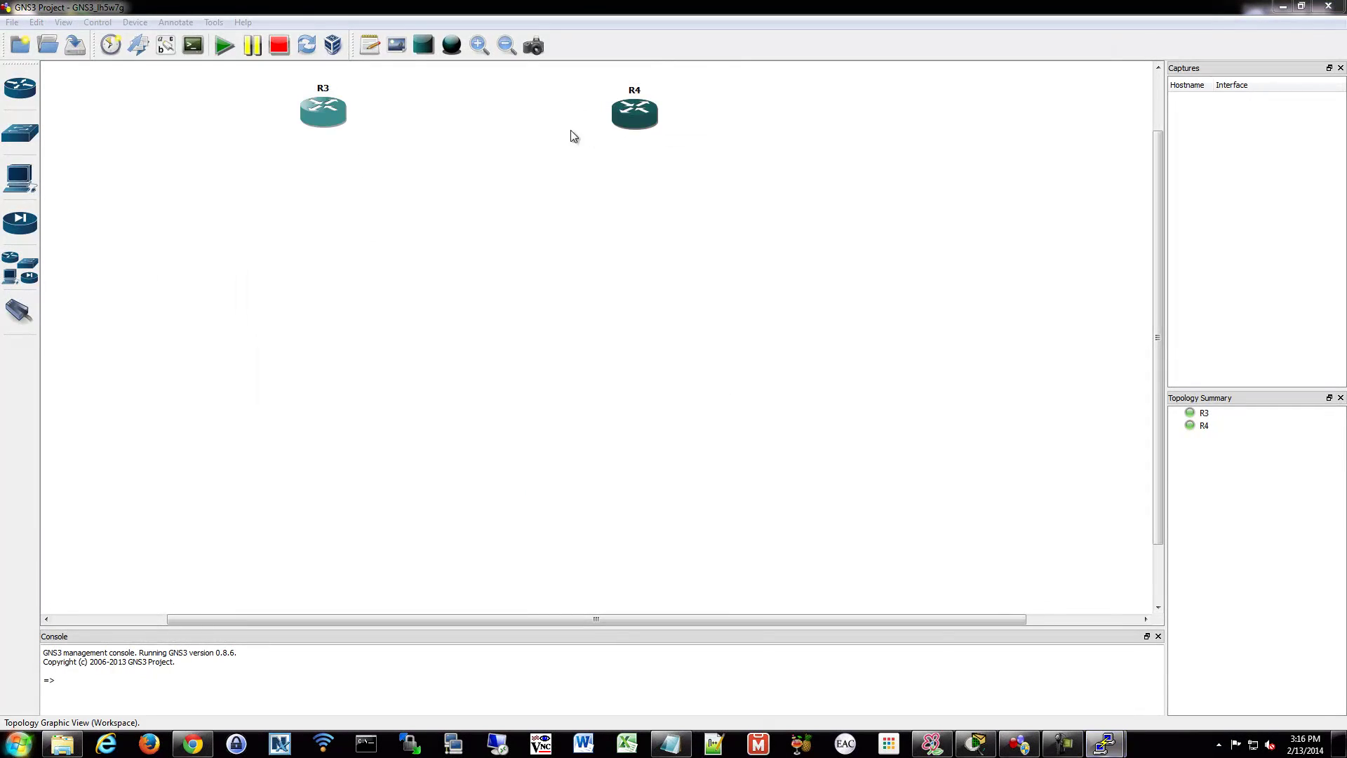
# Step: Place R4's console on the right, beside R3's console
pyautogui.moveTo(1123, 750)
pyautogui.click(1130, 688)
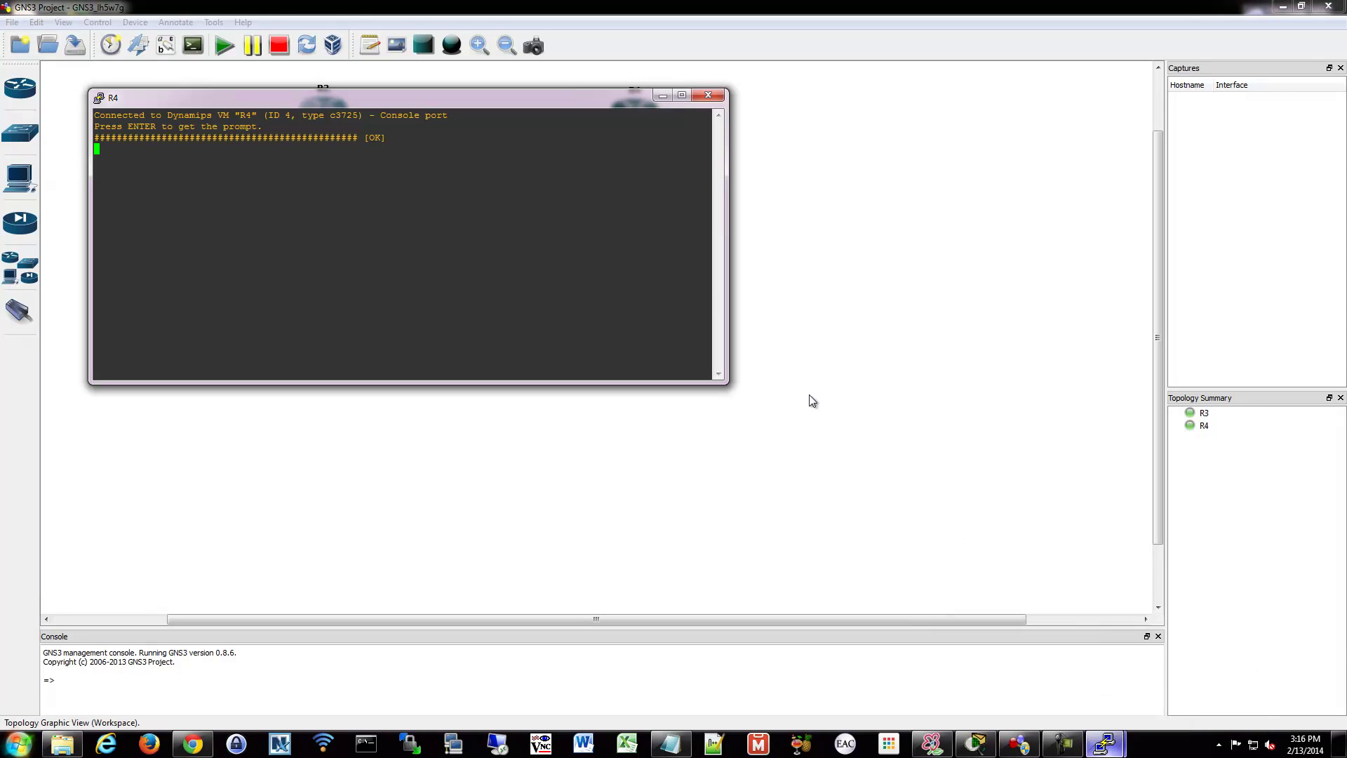
pyautogui.moveTo(558, 105); pyautogui.dragTo(1177, 273)
pyautogui.moveTo(1105, 746)
pyautogui.click(1023, 685)
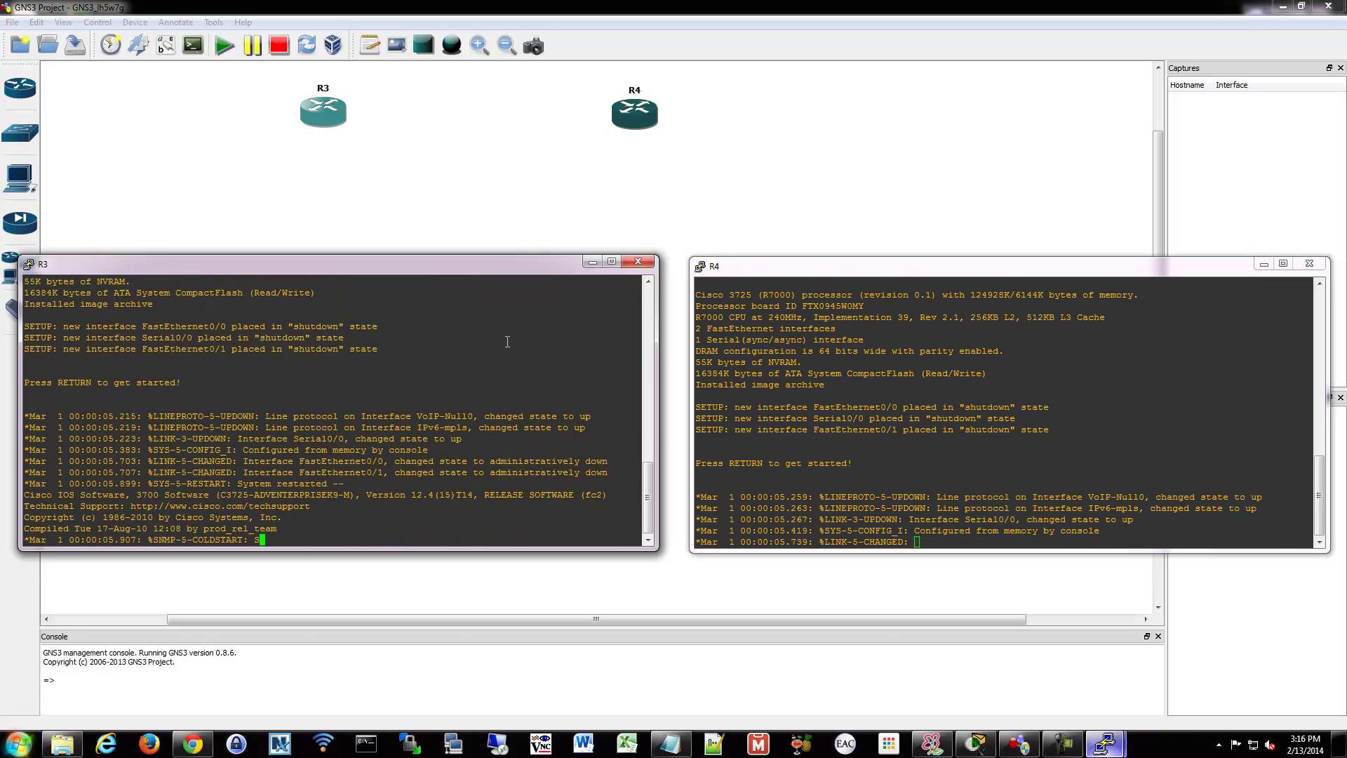
# Step: On R3, enter global configuration with conf t and enable frame-relay switching
pyautogui.press('Return')
pyautogui.press('Return')
pyautogui.press('Return')
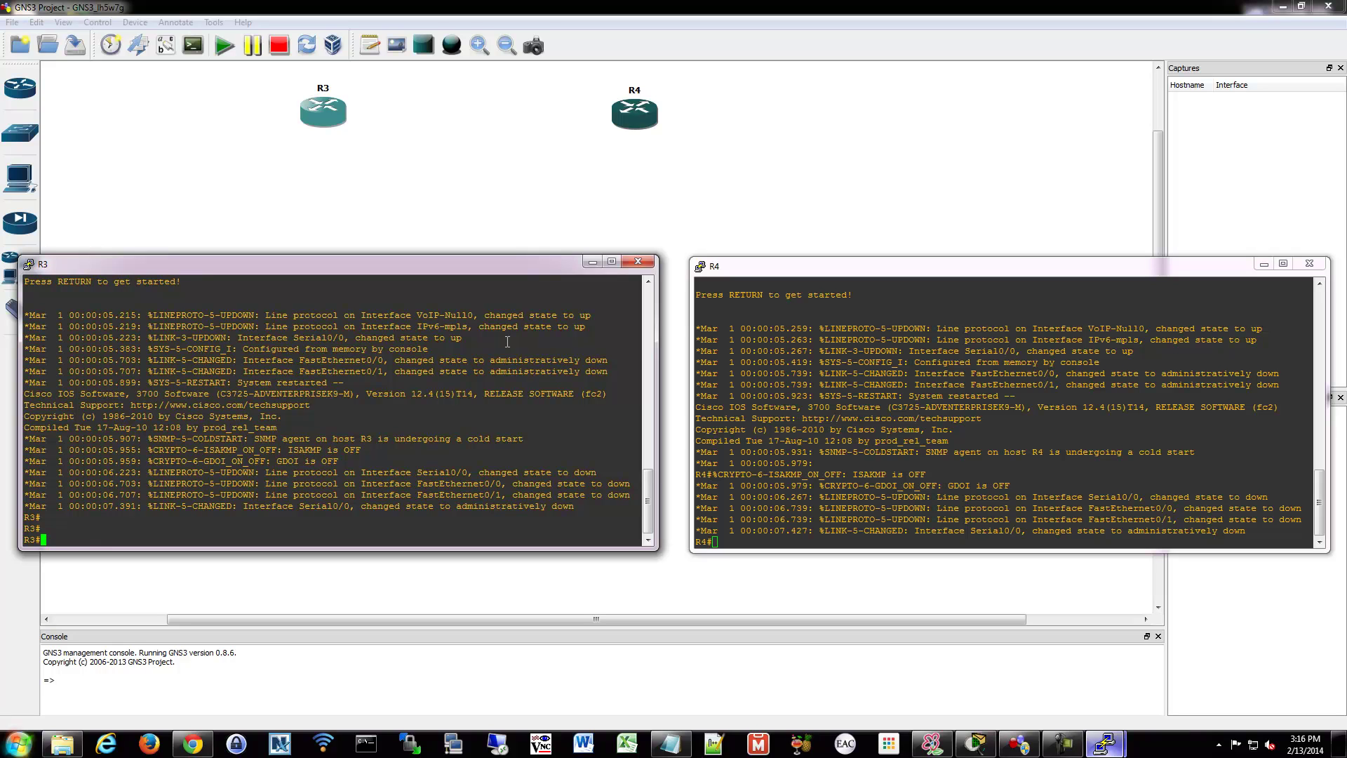
pyautogui.write('conf t')
pyautogui.press('Return')
pyautogui.press('Return')
pyautogui.write('int s0/0')
pyautogui.press('Return')
pyautogui.press('Return')
pyautogui.press('Return')
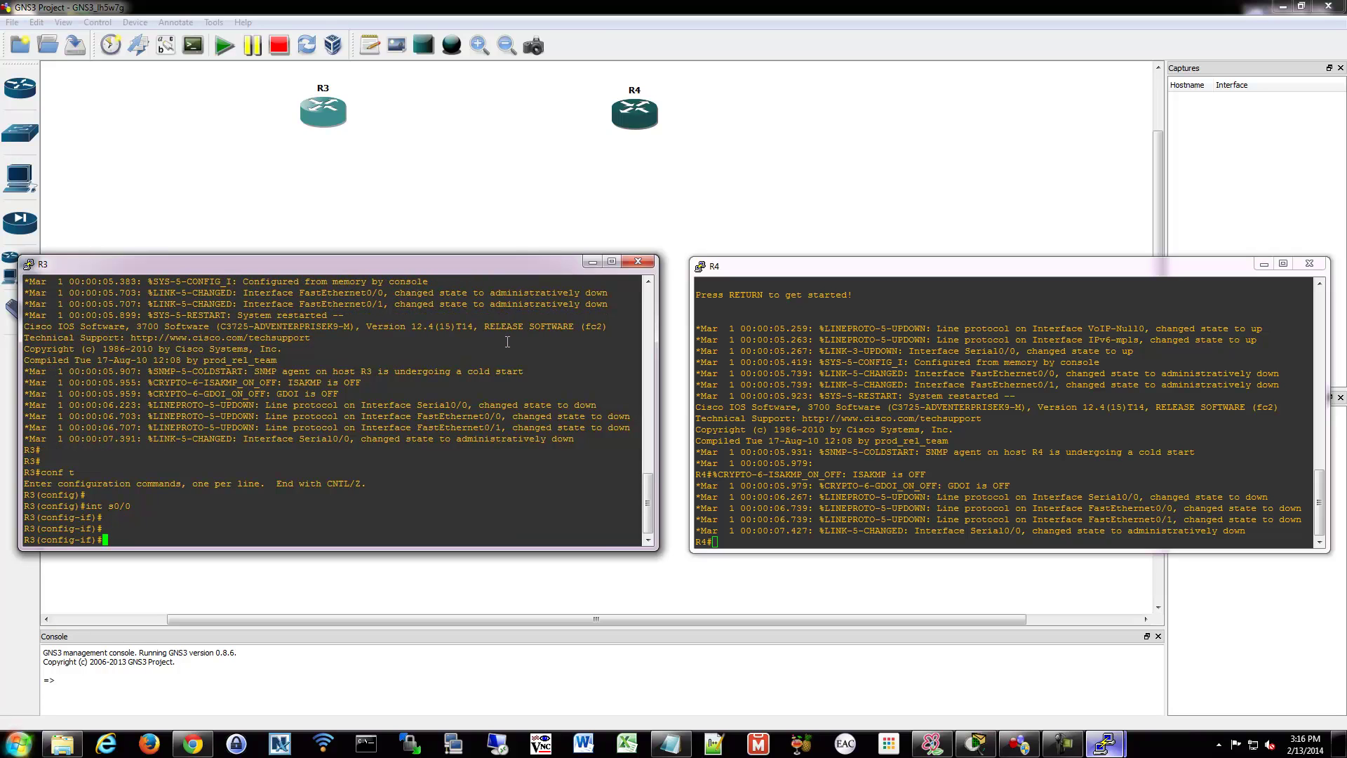
pyautogui.write('exit')
pyautogui.press('Return')
pyautogui.press('Return')
pyautogui.press('Return')
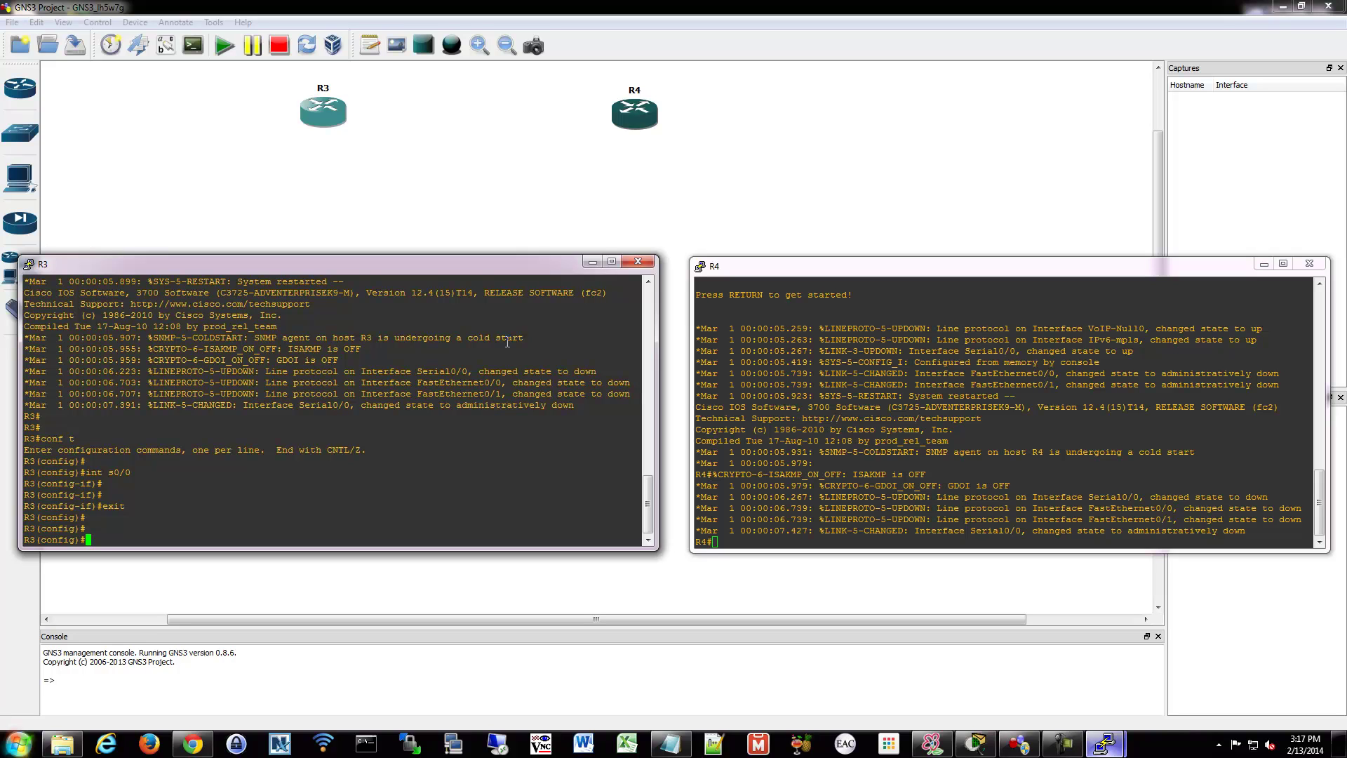
pyautogui.write('fram')
pyautogui.press('Tab')
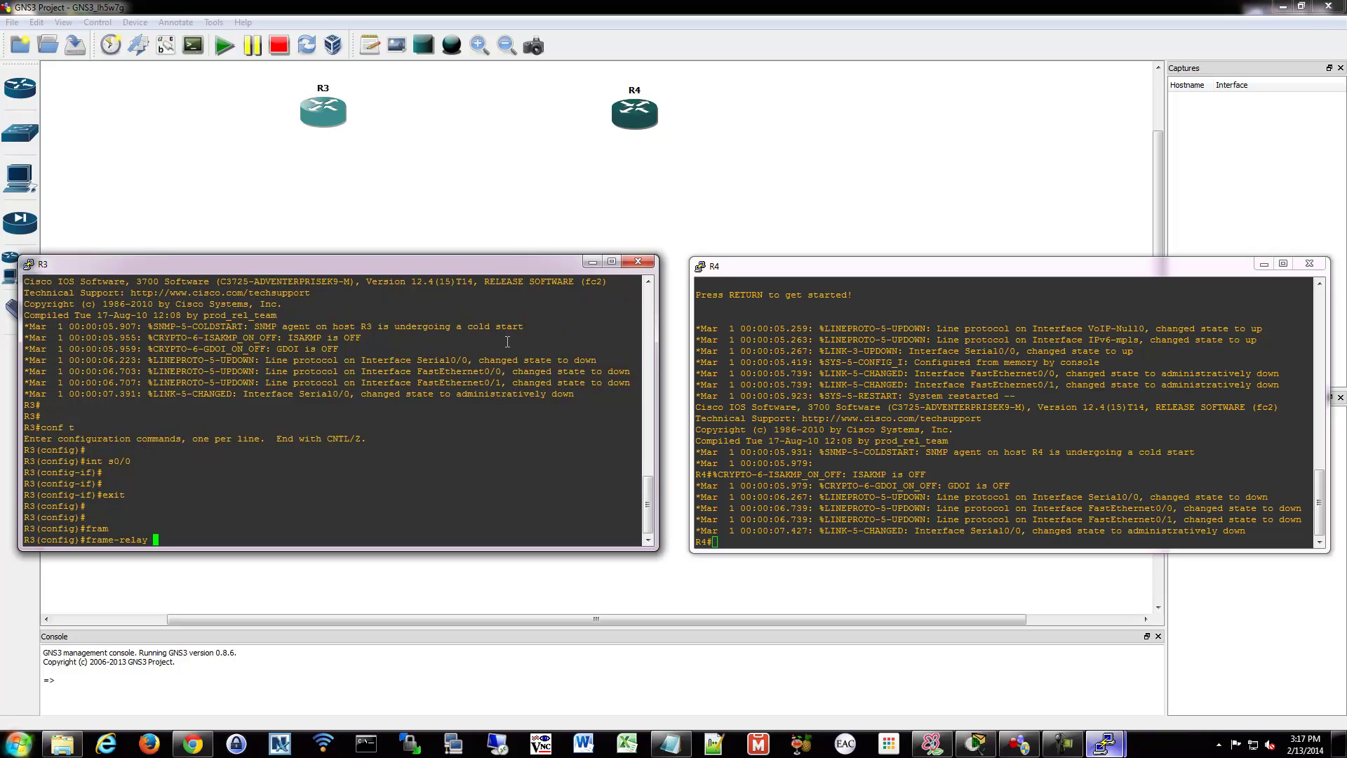
pyautogui.write('swit')
pyautogui.press('Tab')
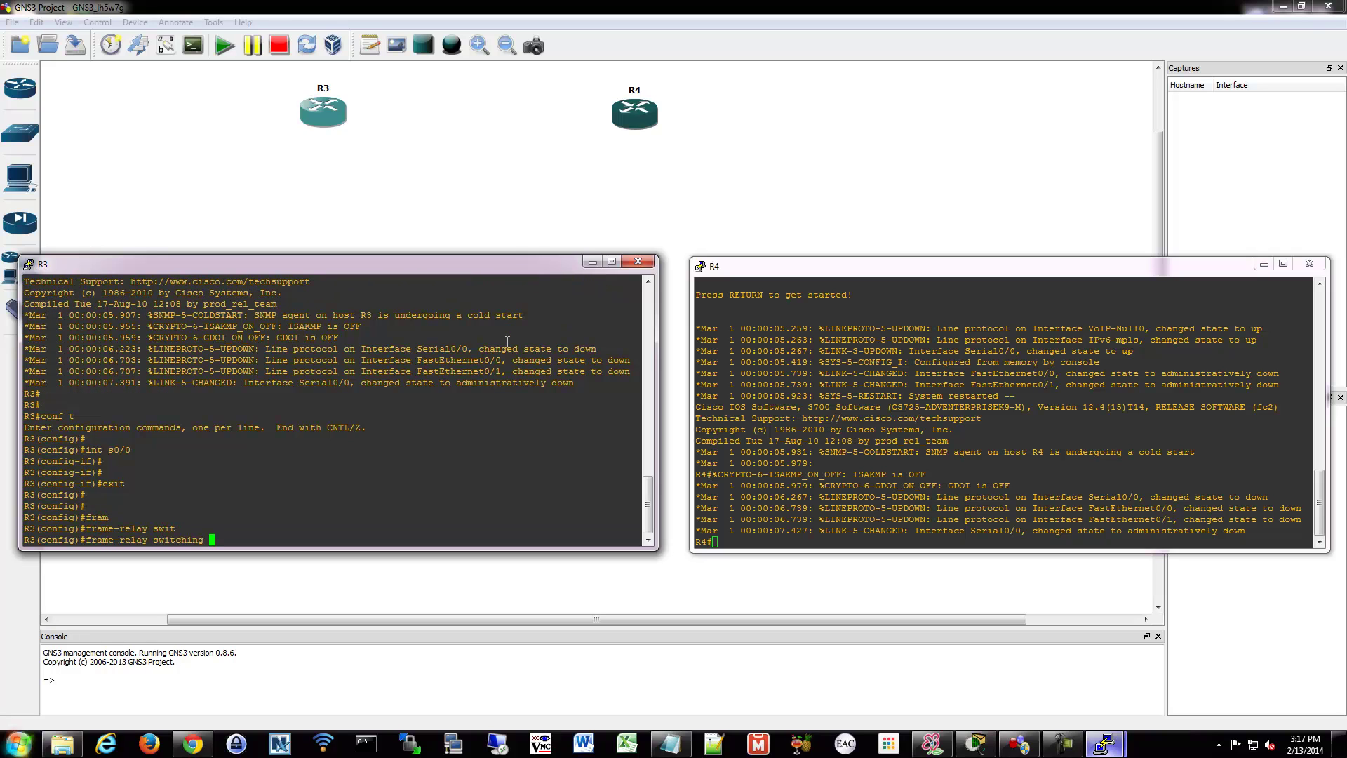
pyautogui.press('Return')
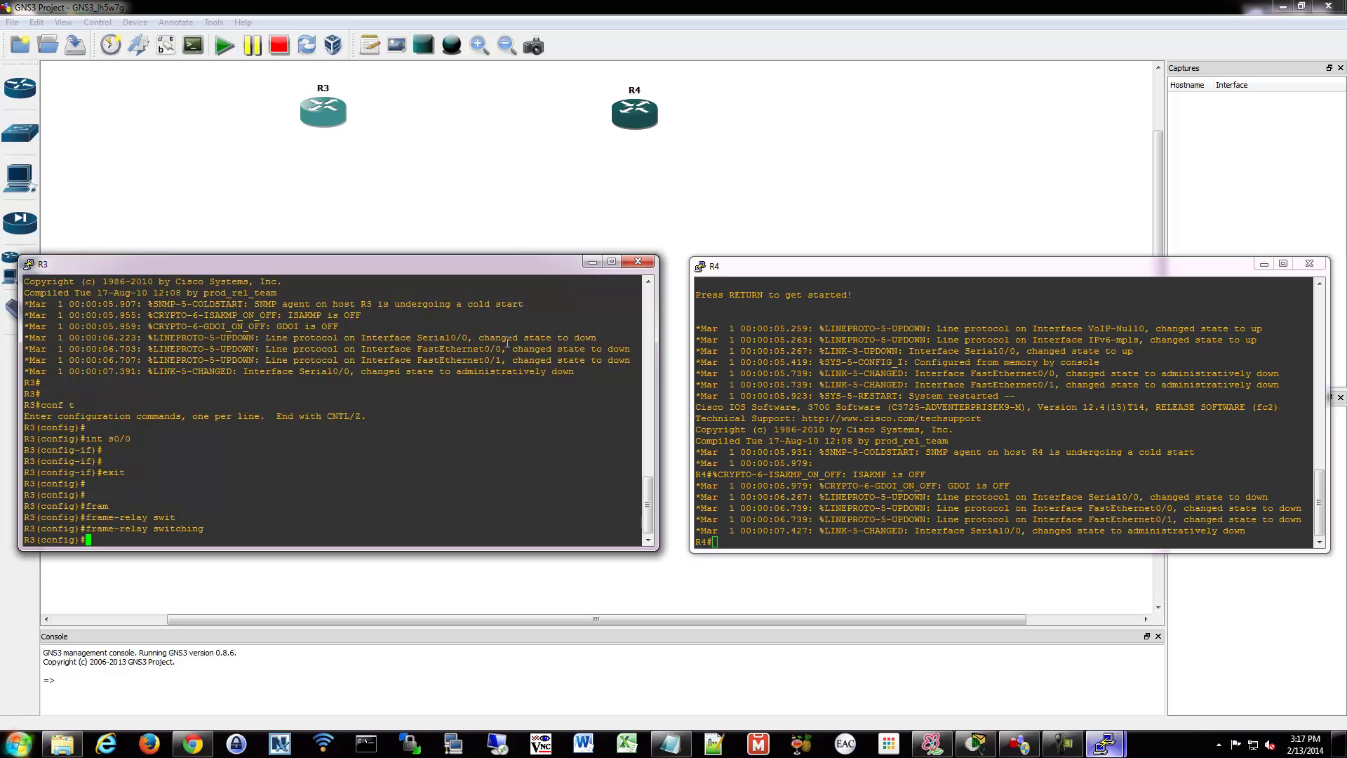
# Step: On R4, enter global configuration and enable frame-relay switching
pyautogui.click(862, 519)
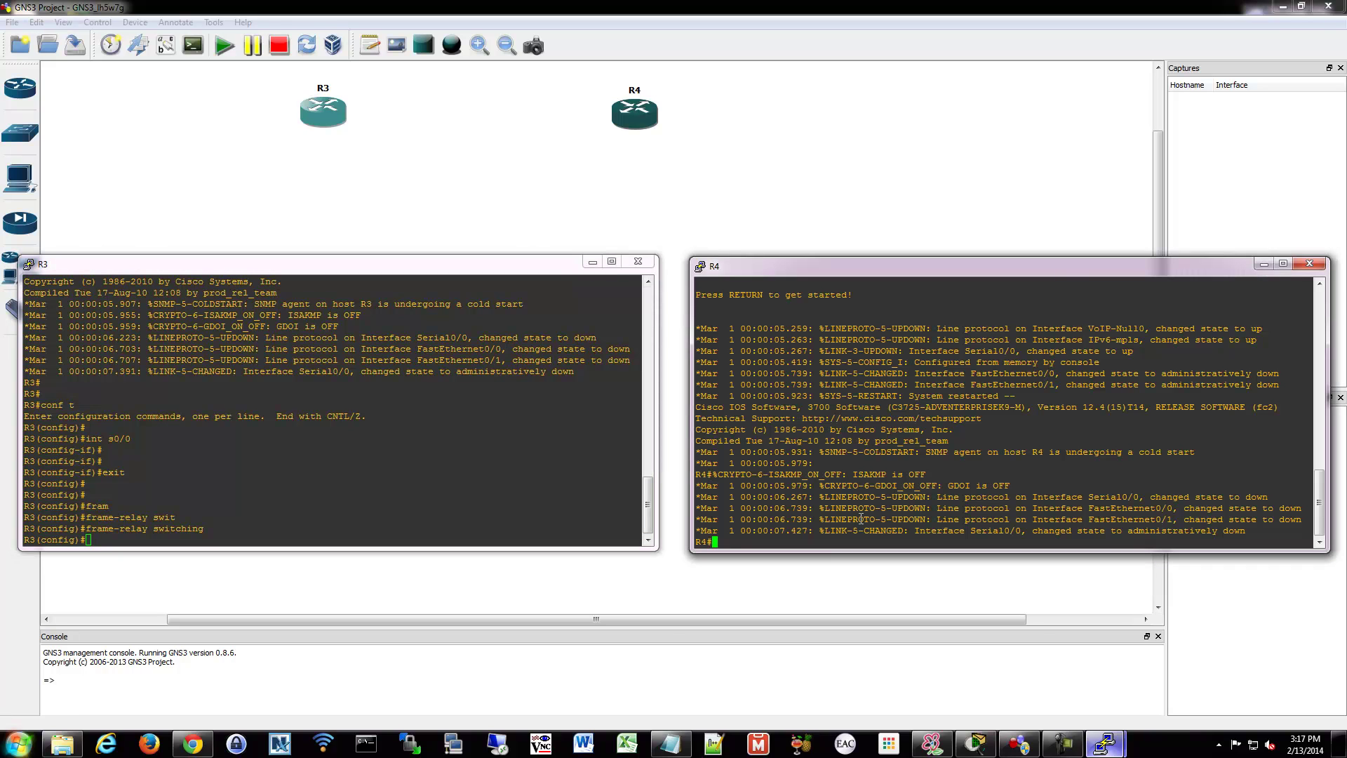
pyautogui.write('conf t')
pyautogui.press('Return')
pyautogui.press('Return')
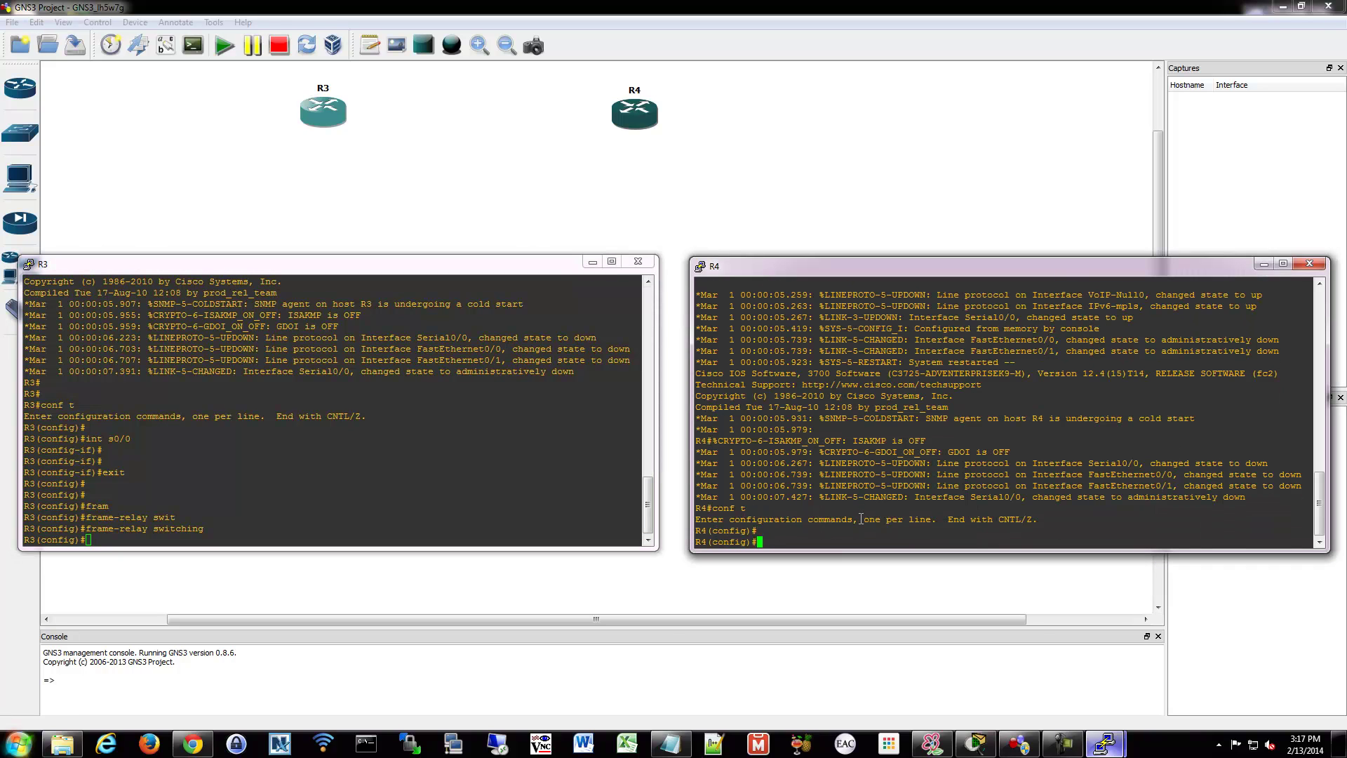
pyautogui.write('fram')
pyautogui.press('Tab')
pyautogui.write('swit')
pyautogui.press('Tab')
pyautogui.press('Return')
pyautogui.click(350, 461)
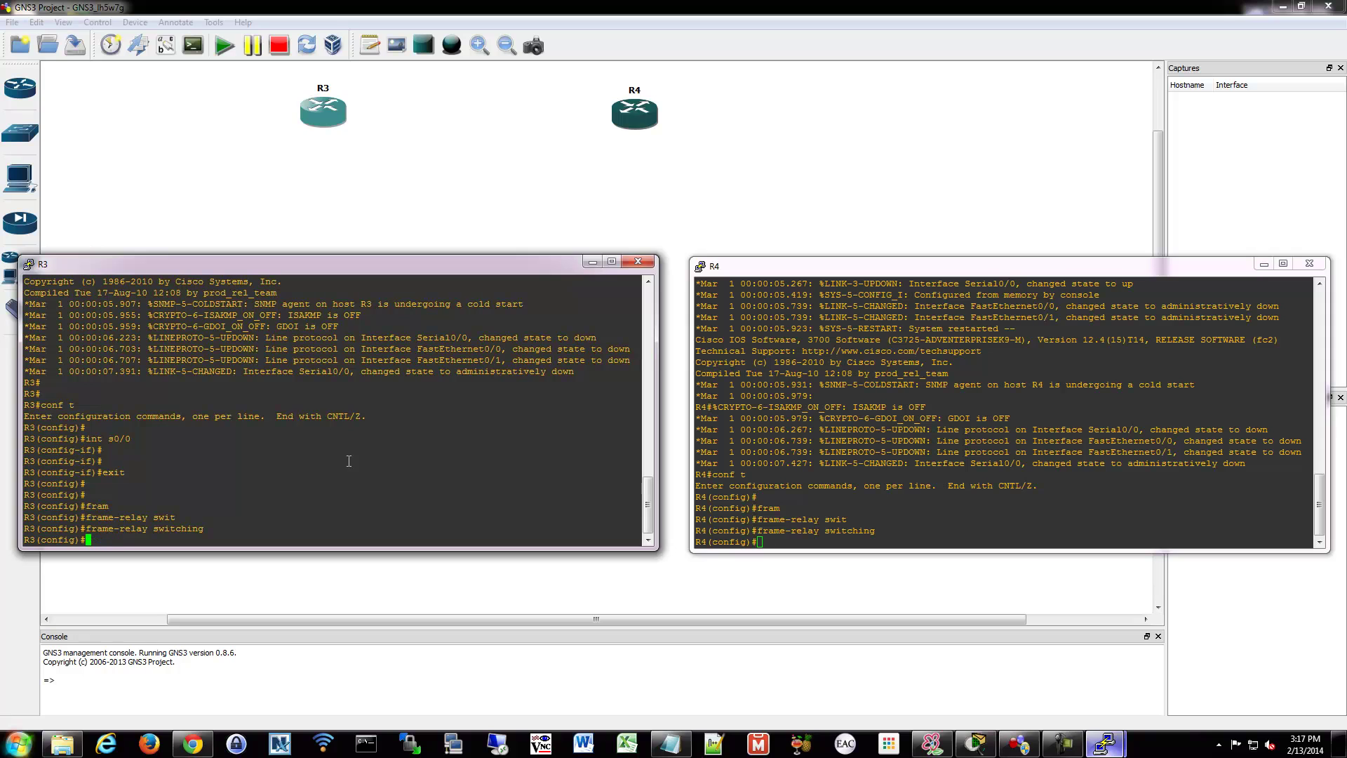
# Step: Give R3's Serial0/0 address 10.0.0.1 255.255.255.252 and bring it up with no shut
pyautogui.write('int s0/0')
pyautogui.press('Return')
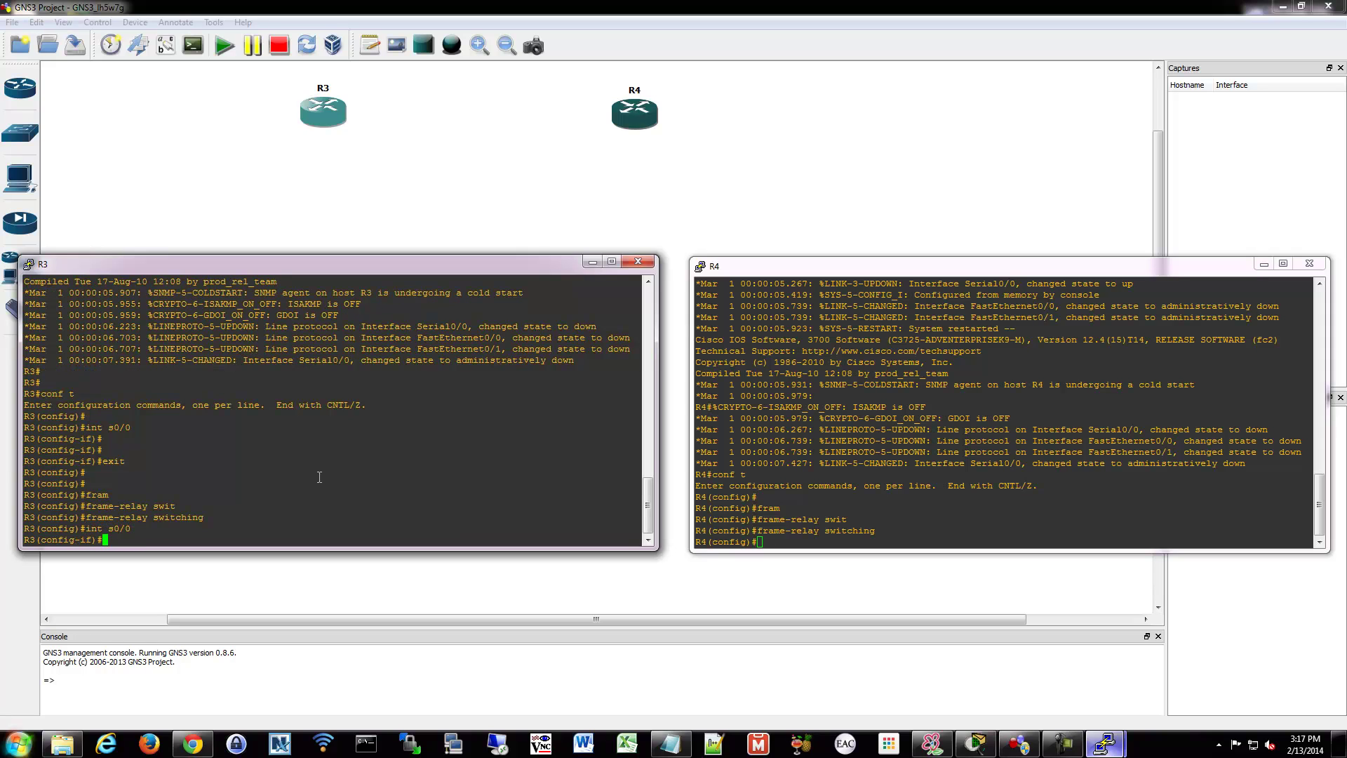
pyautogui.write('ip address 10.0.0.1 255.255.255.252')
pyautogui.press('Return')
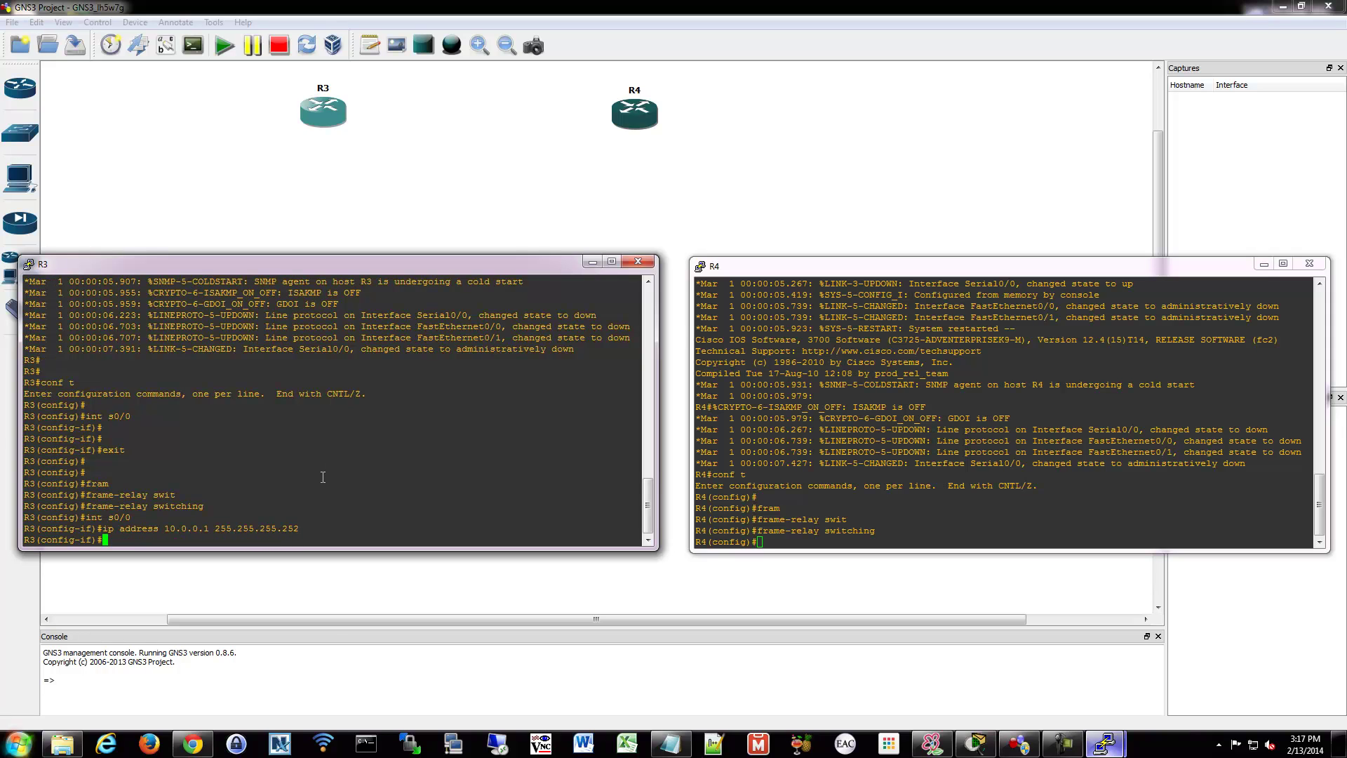
pyautogui.write('no shut')
pyautogui.press('Return')
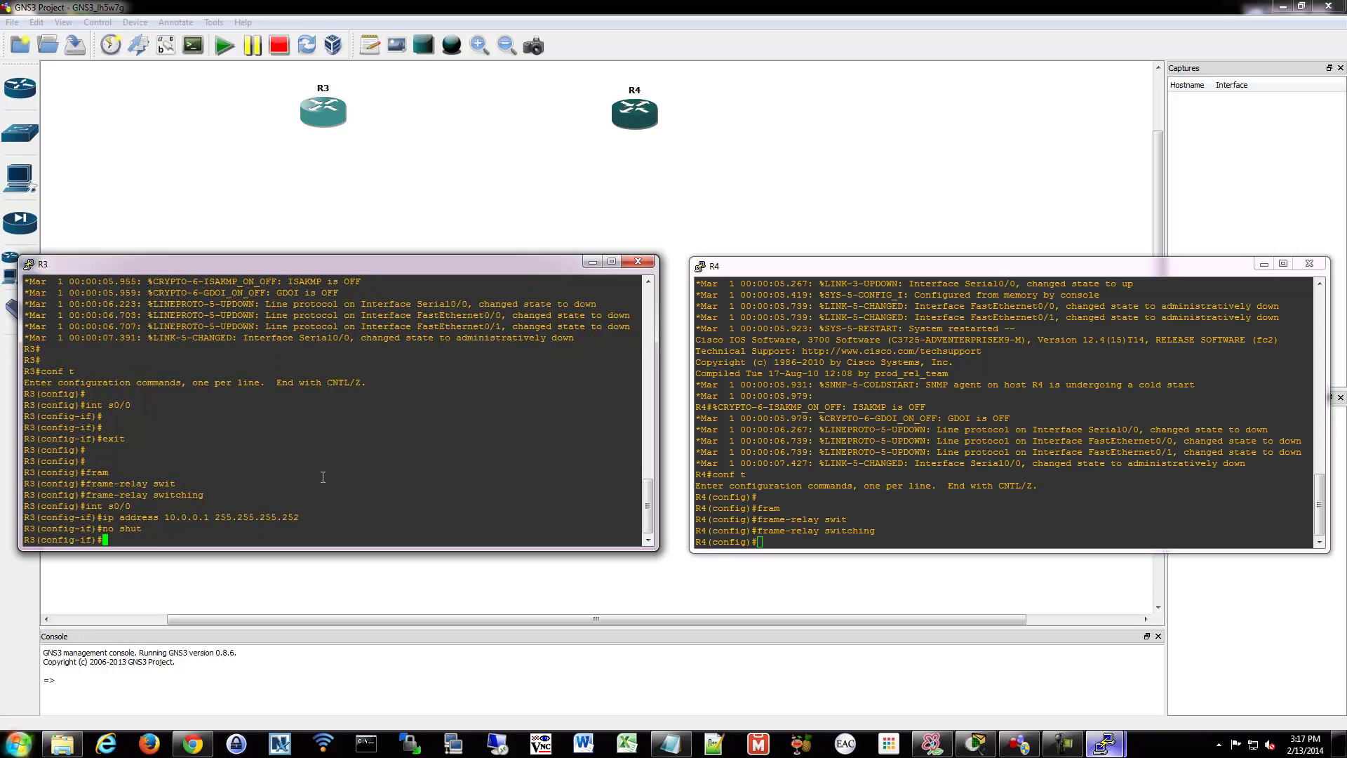
# Step: Give R4's Serial0/0 address 10.0.0.2 255.255.255.252
pyautogui.click(852, 482)
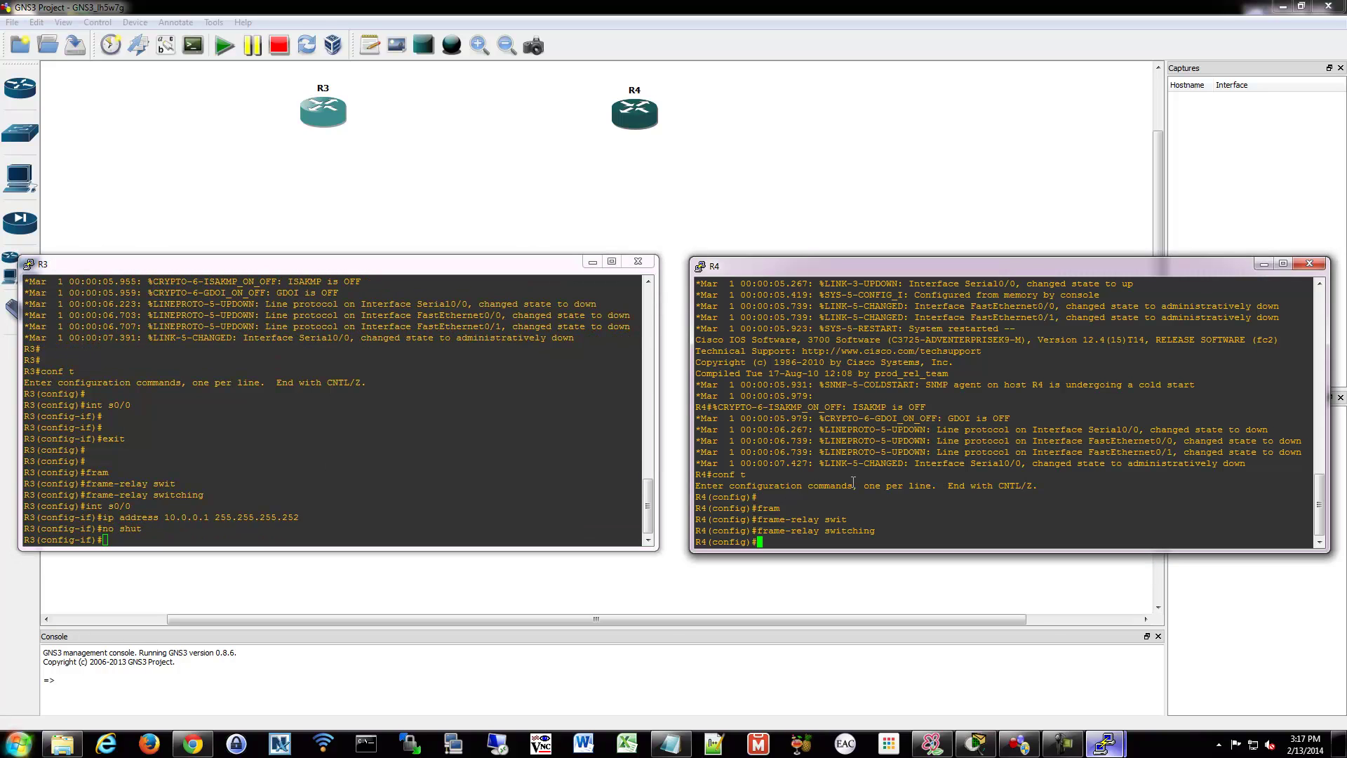
pyautogui.write('int s0/0')
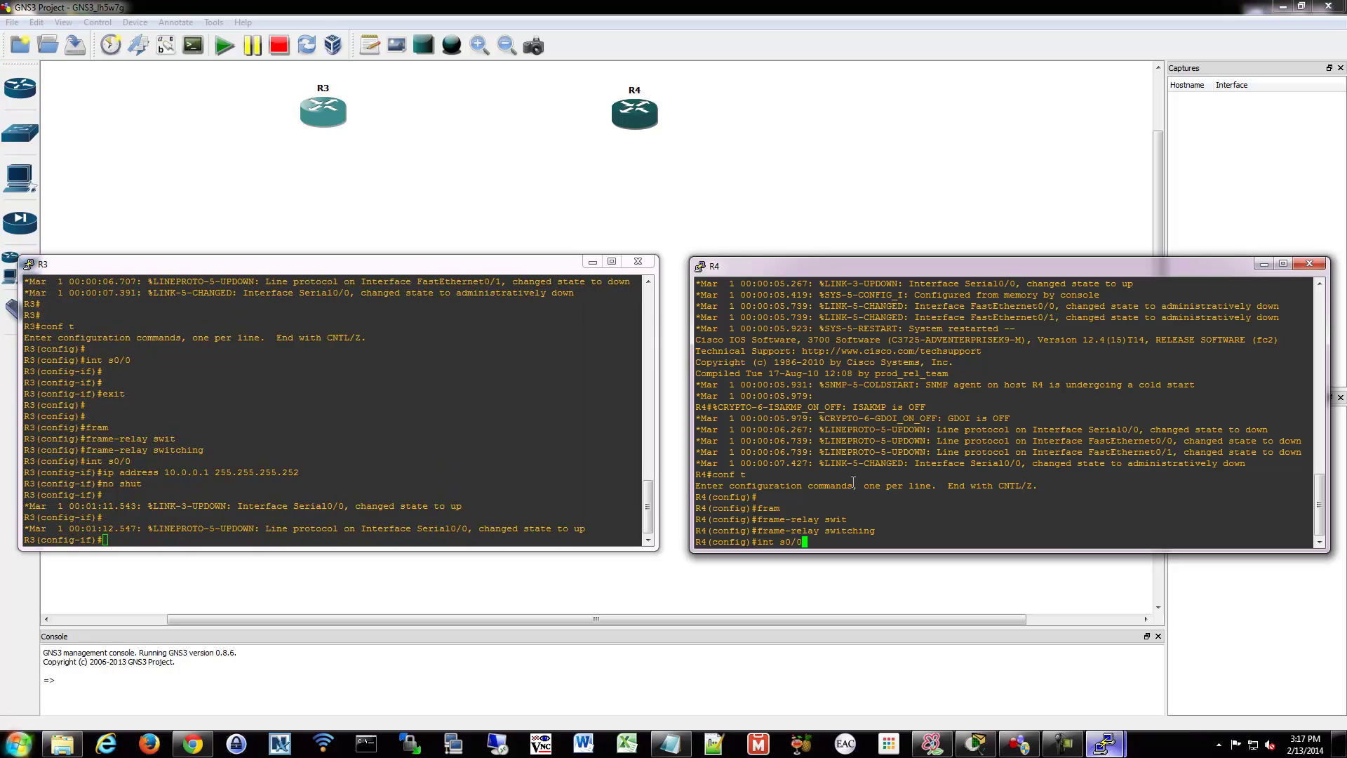
pyautogui.press('Return')
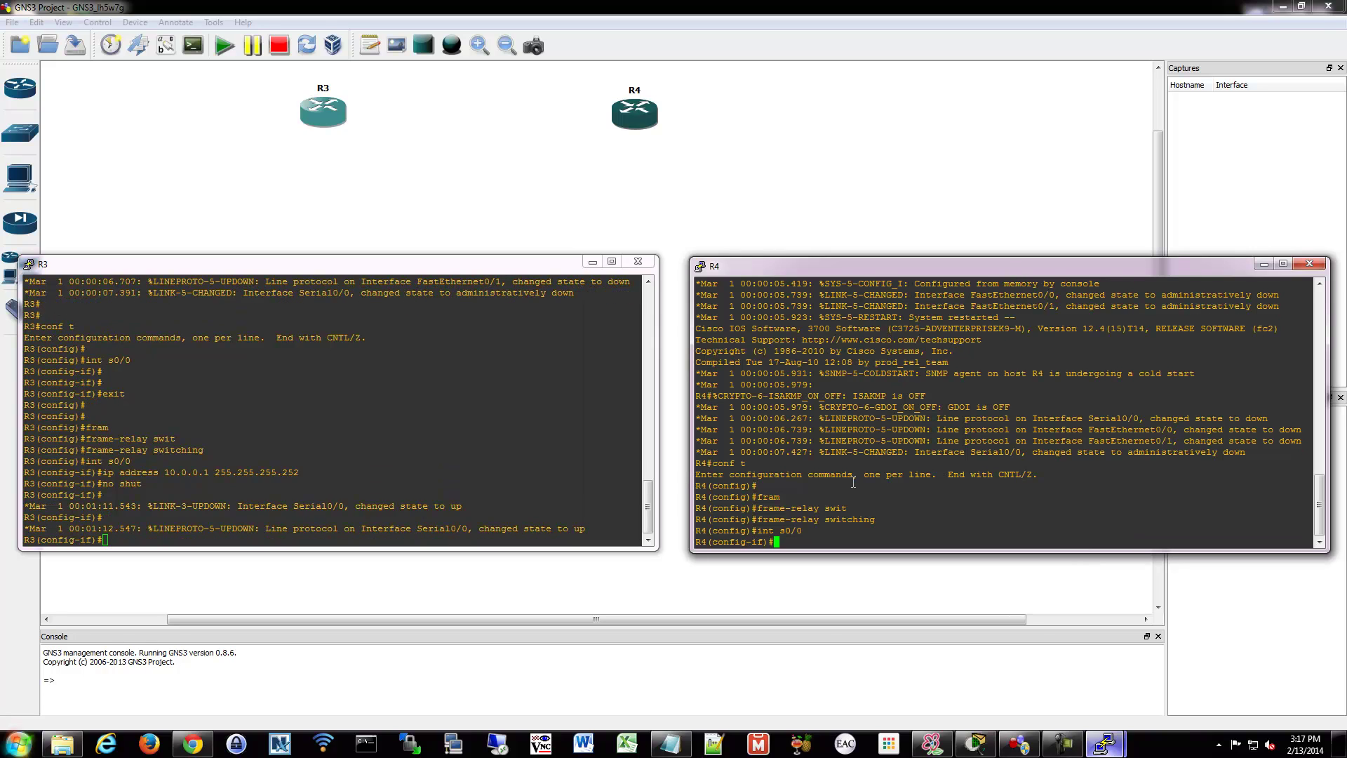
pyautogui.write('ip address 10.0.0.2 255.255.255.252')
pyautogui.press('Return')
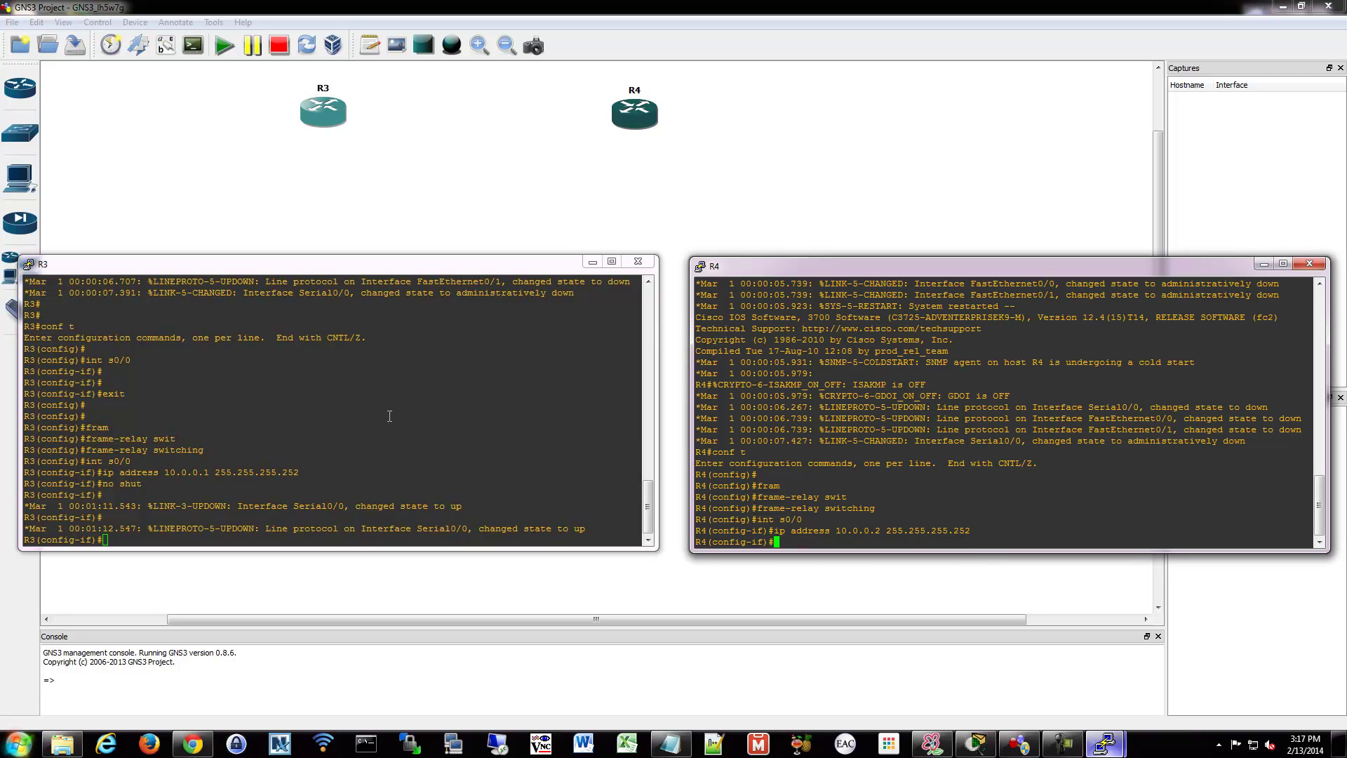
pyautogui.click(362, 495)
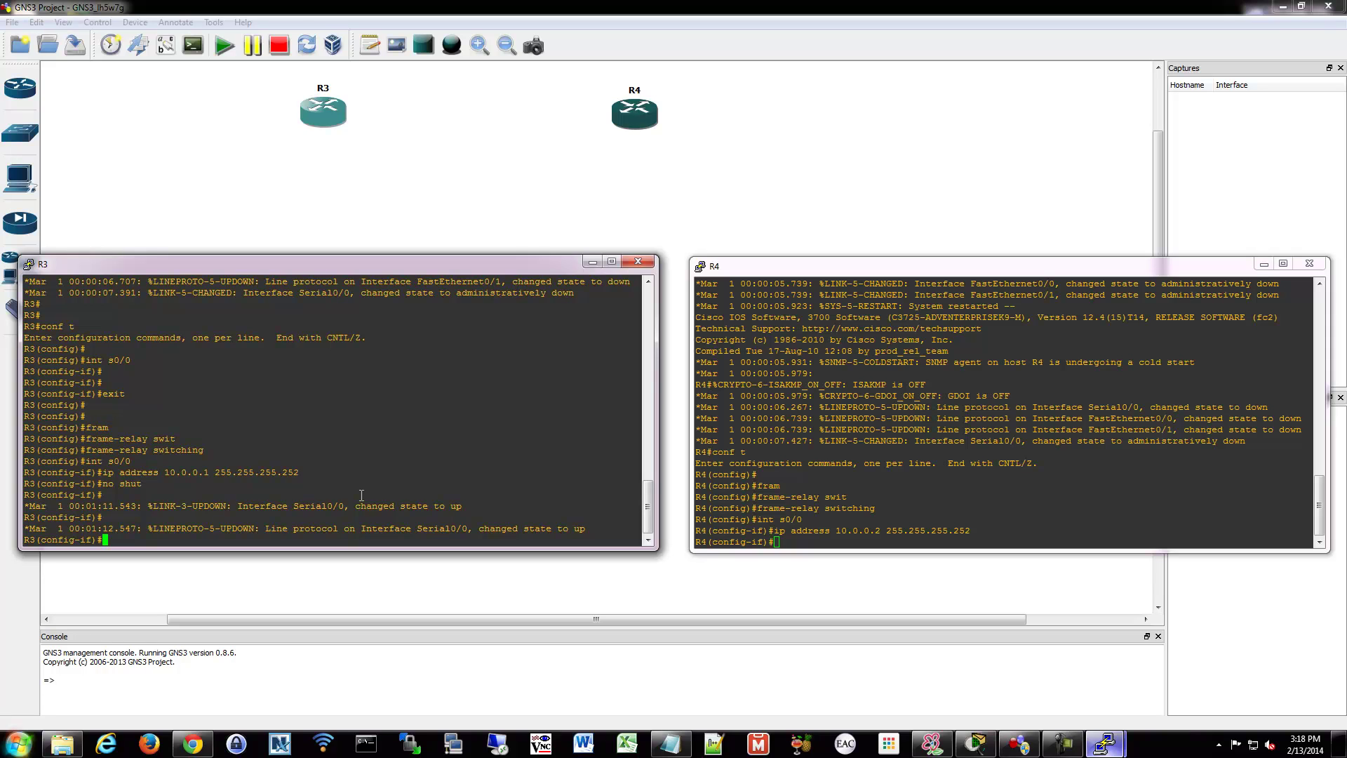
# Step: Set frame-relay encapsulation on R3's Serial0/0
pyautogui.write('enca')
pyautogui.press('Tab')
pyautogui.write('fram')
pyautogui.press('Tab')
pyautogui.write('?')
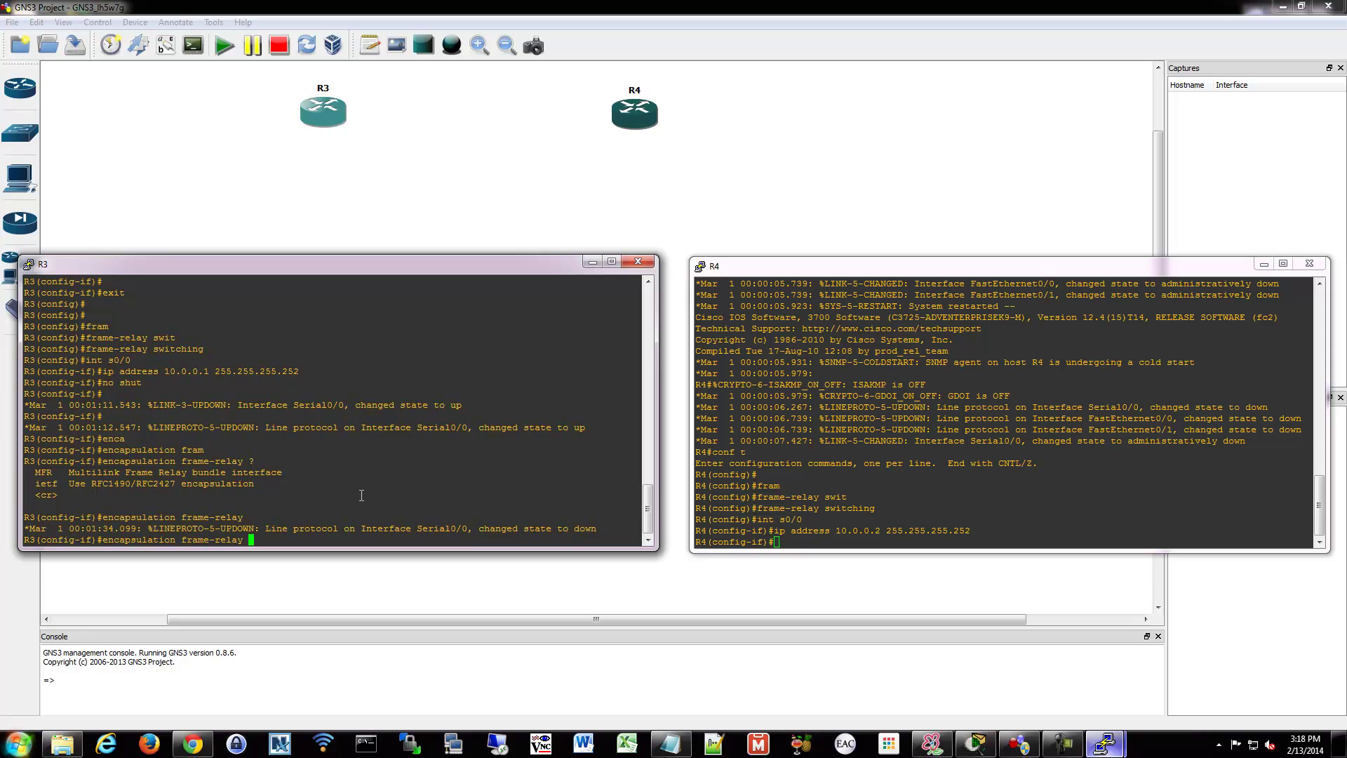
pyautogui.press('Return')
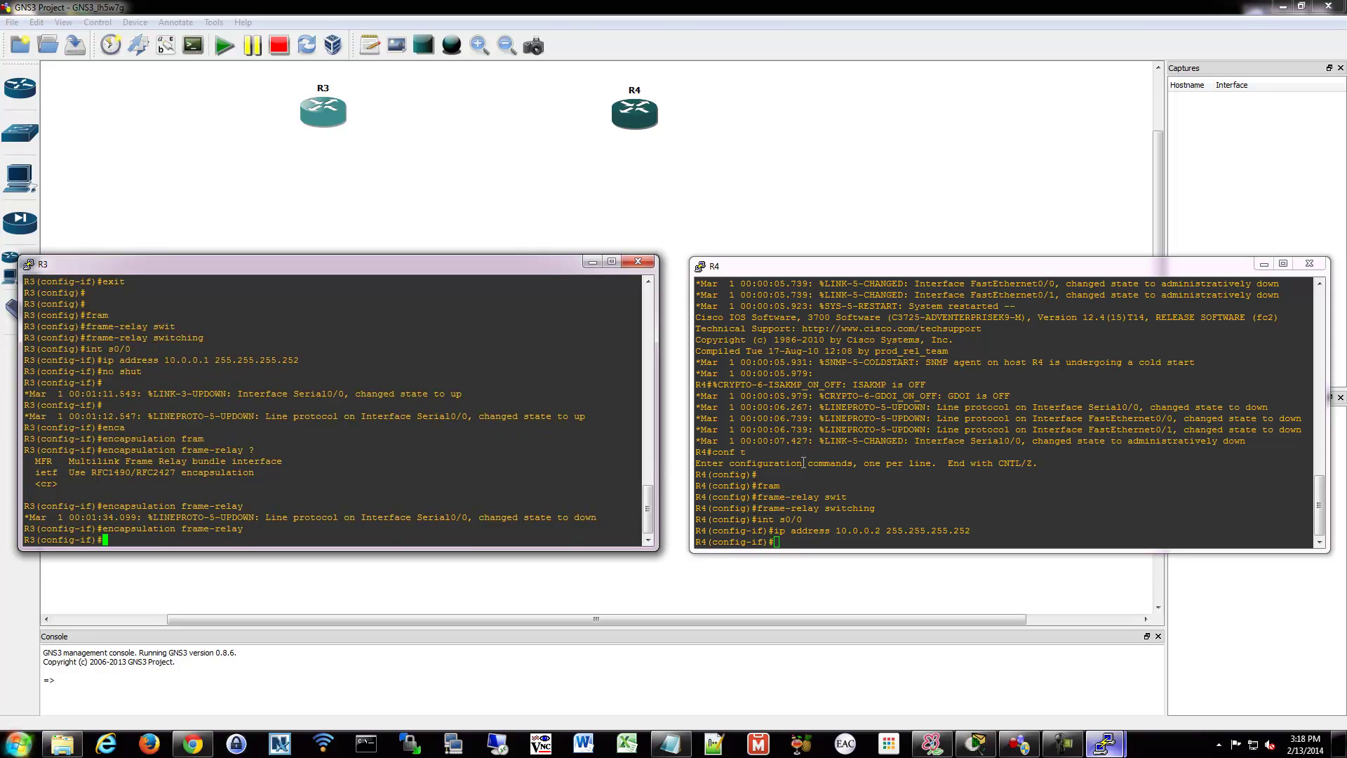
# Step: Set frame-relay encapsulation on R4's Serial0/0
pyautogui.click(861, 462)
pyautogui.write('encap')
pyautogui.press('Tab')
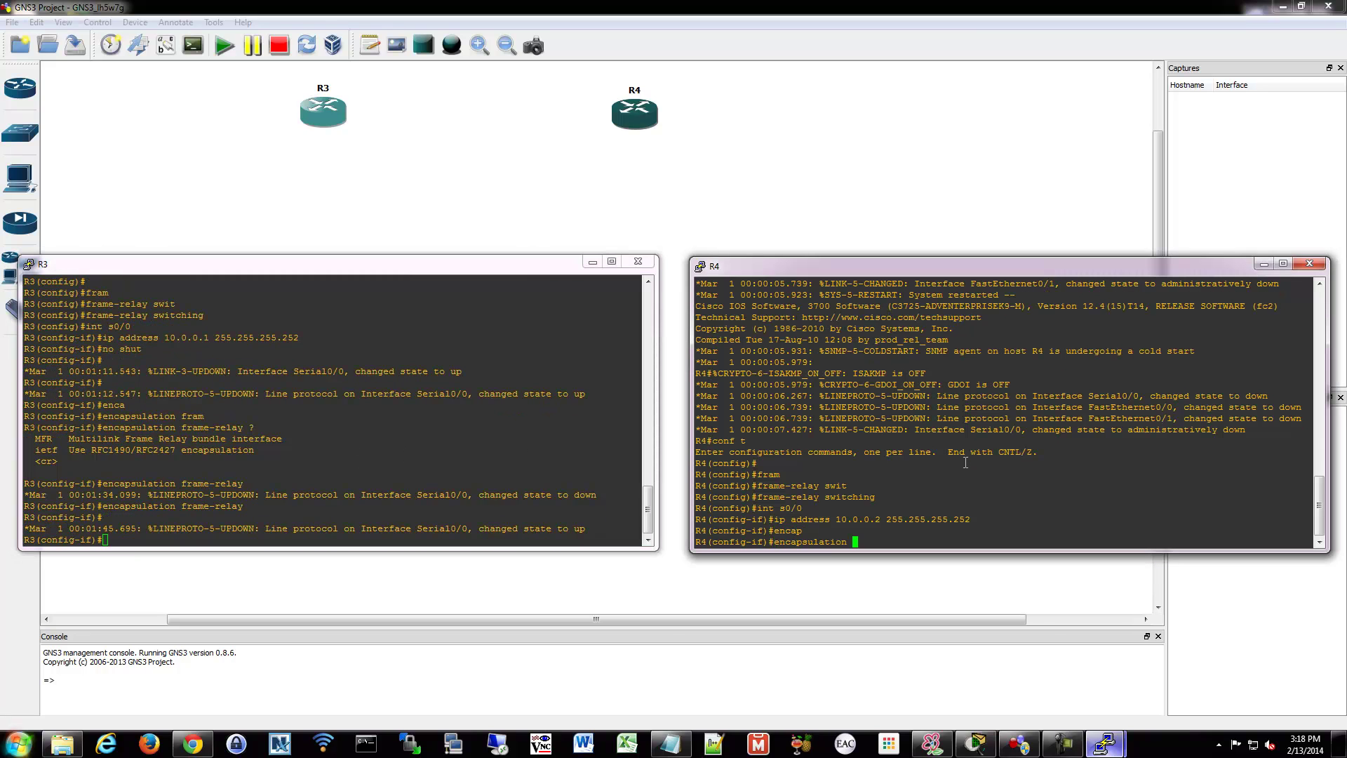
pyautogui.write('fram')
pyautogui.press('Tab')
pyautogui.press('Return')
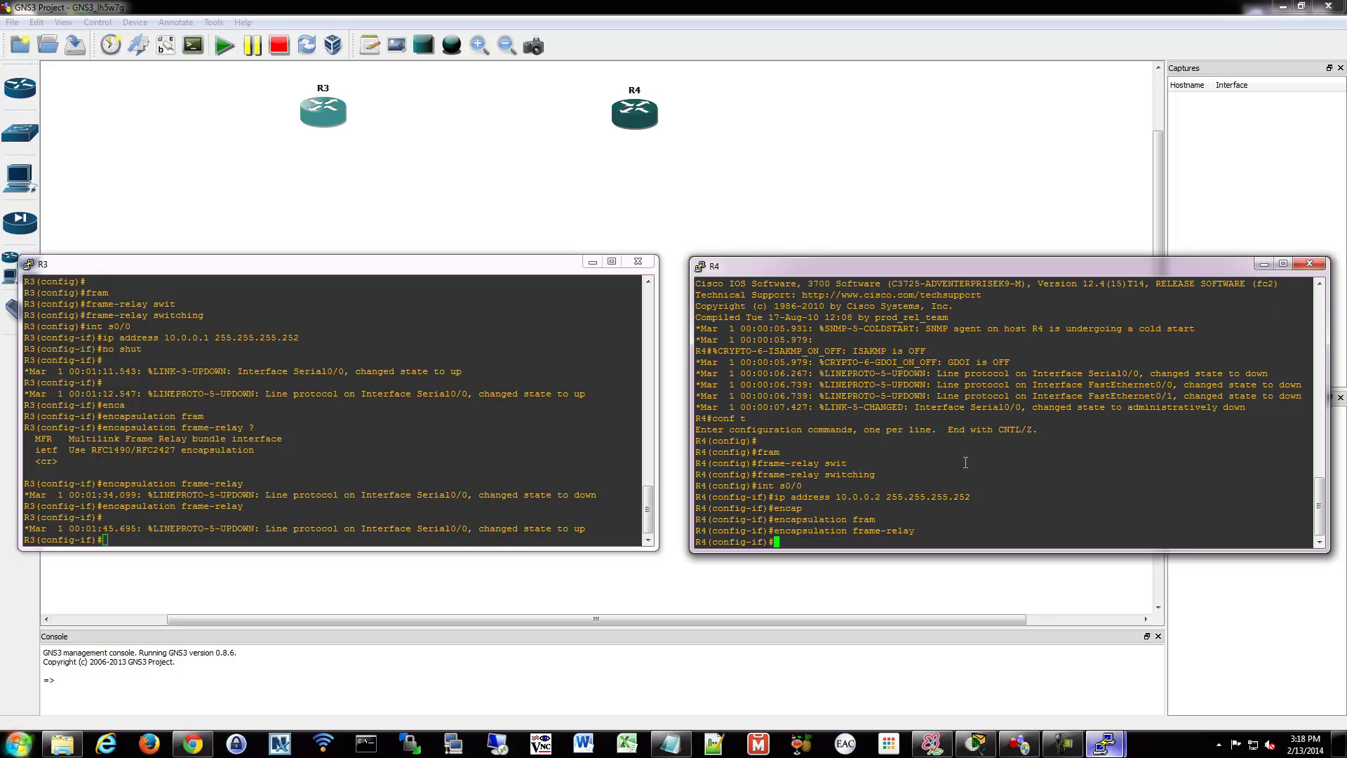
pyautogui.click(400, 337)
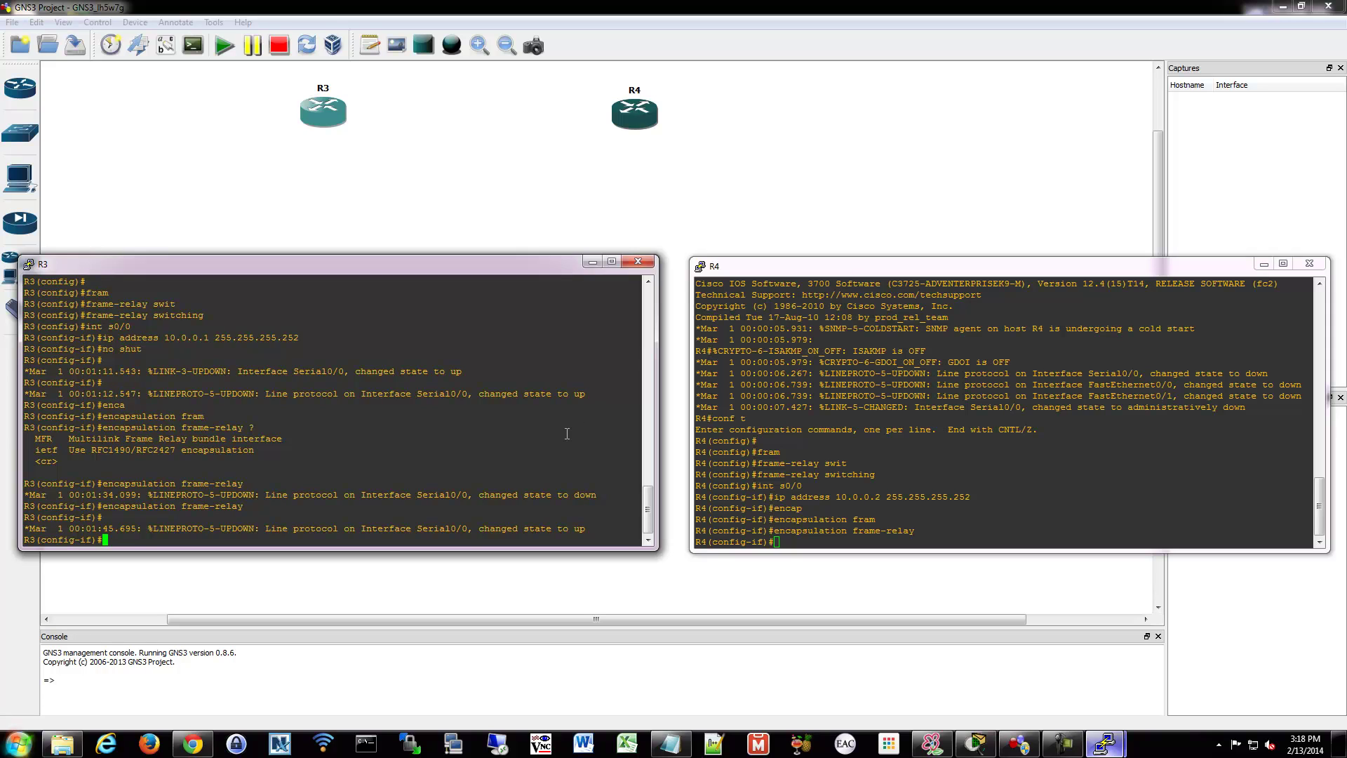
# Step: Make R3's Serial0/0 a frame-relay DCE with frame-relay intf-type dce
pyautogui.write('fram')
pyautogui.press('Tab')
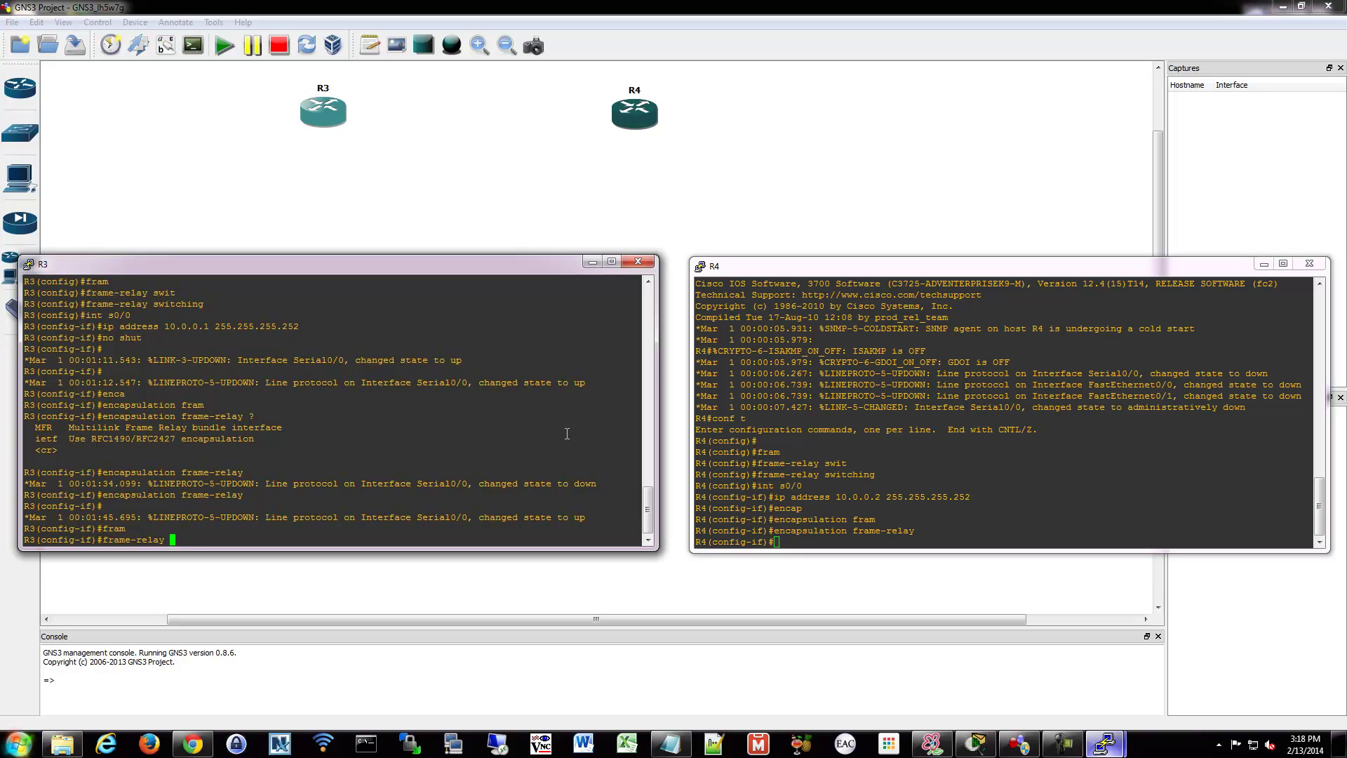
pyautogui.write('in')
pyautogui.press('Tab')
pyautogui.write('t')
pyautogui.press('Tab')
pyautogui.press('Tab')
pyautogui.press('Tab')
pyautogui.press('BackSpace')
pyautogui.write('?')
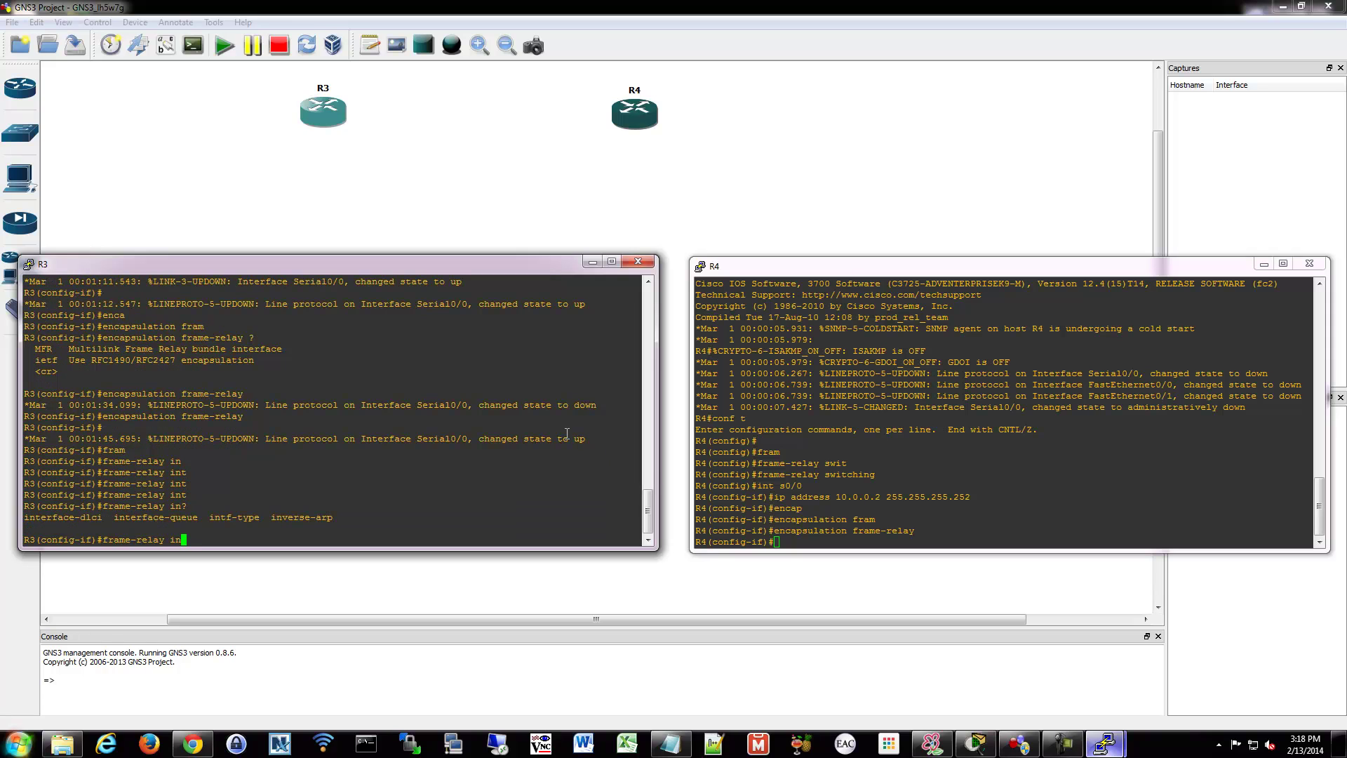
pyautogui.write('tf')
pyautogui.press('Tab')
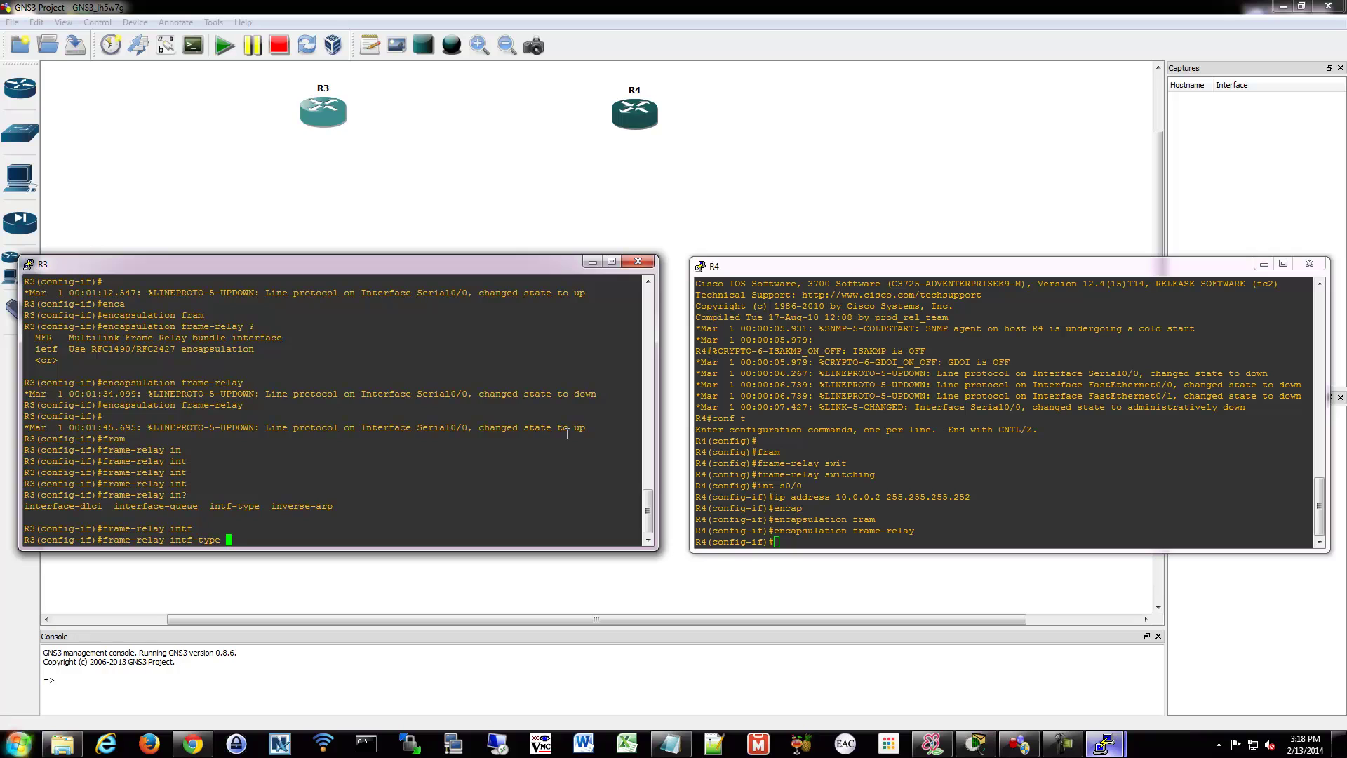
pyautogui.write('dce')
pyautogui.press('Return')
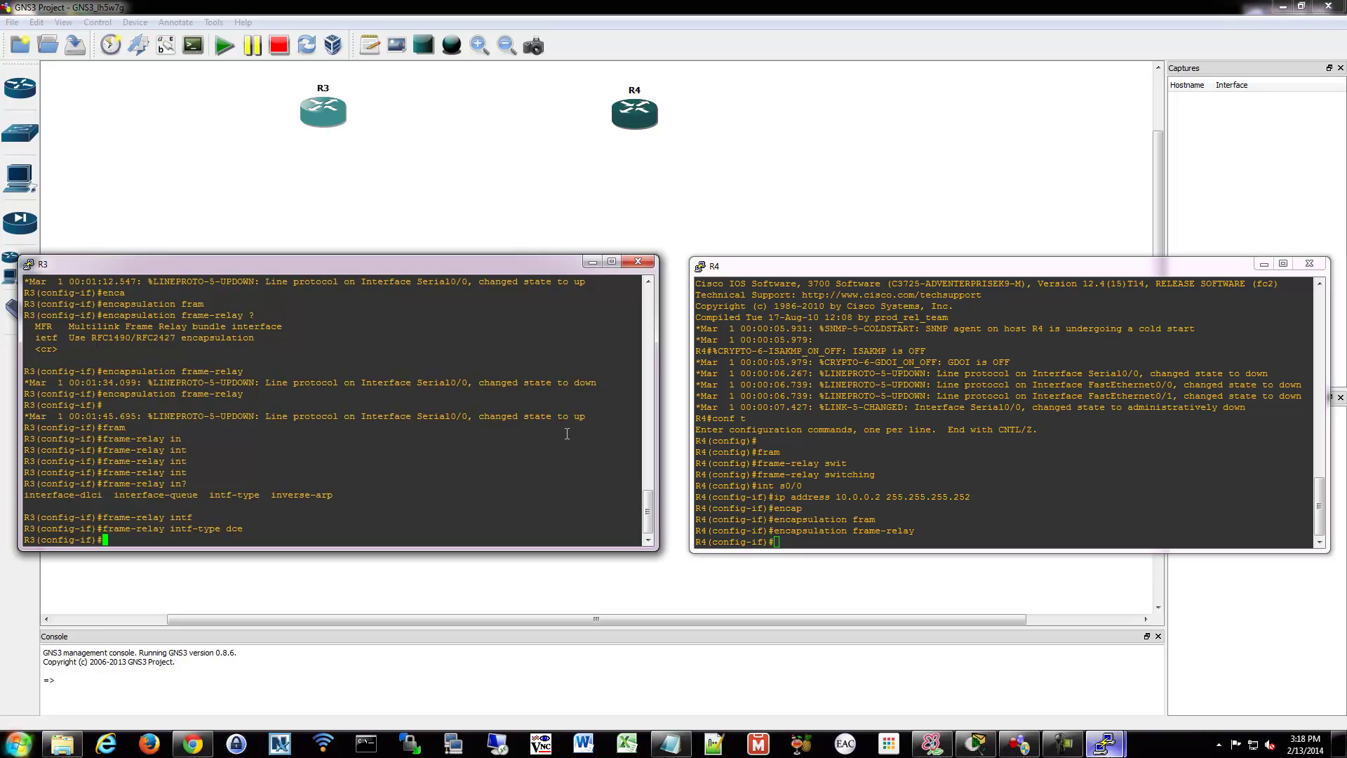
# Step: Set clock rate 9600 on the serial interfaces of R3 and R4
pyautogui.write('clock rate 9600')
pyautogui.press('Return')
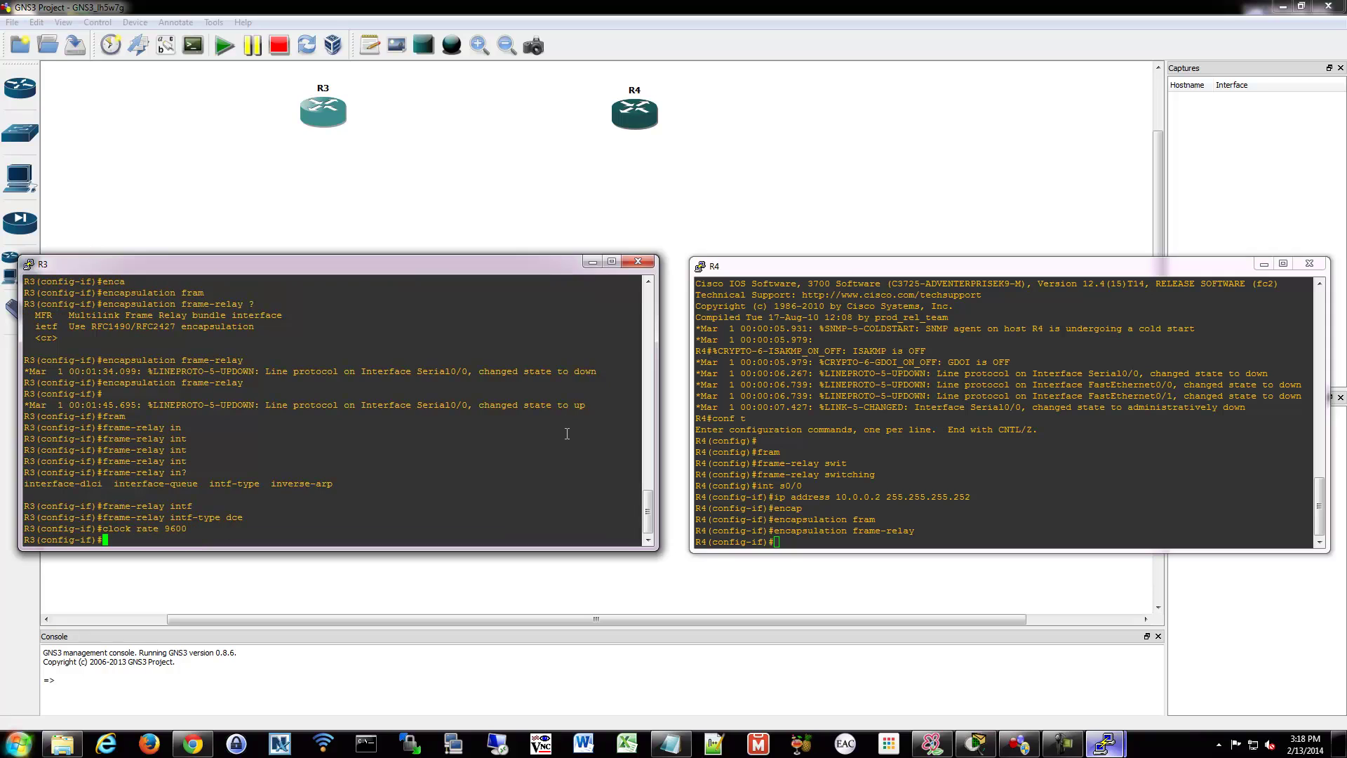
pyautogui.click(887, 440)
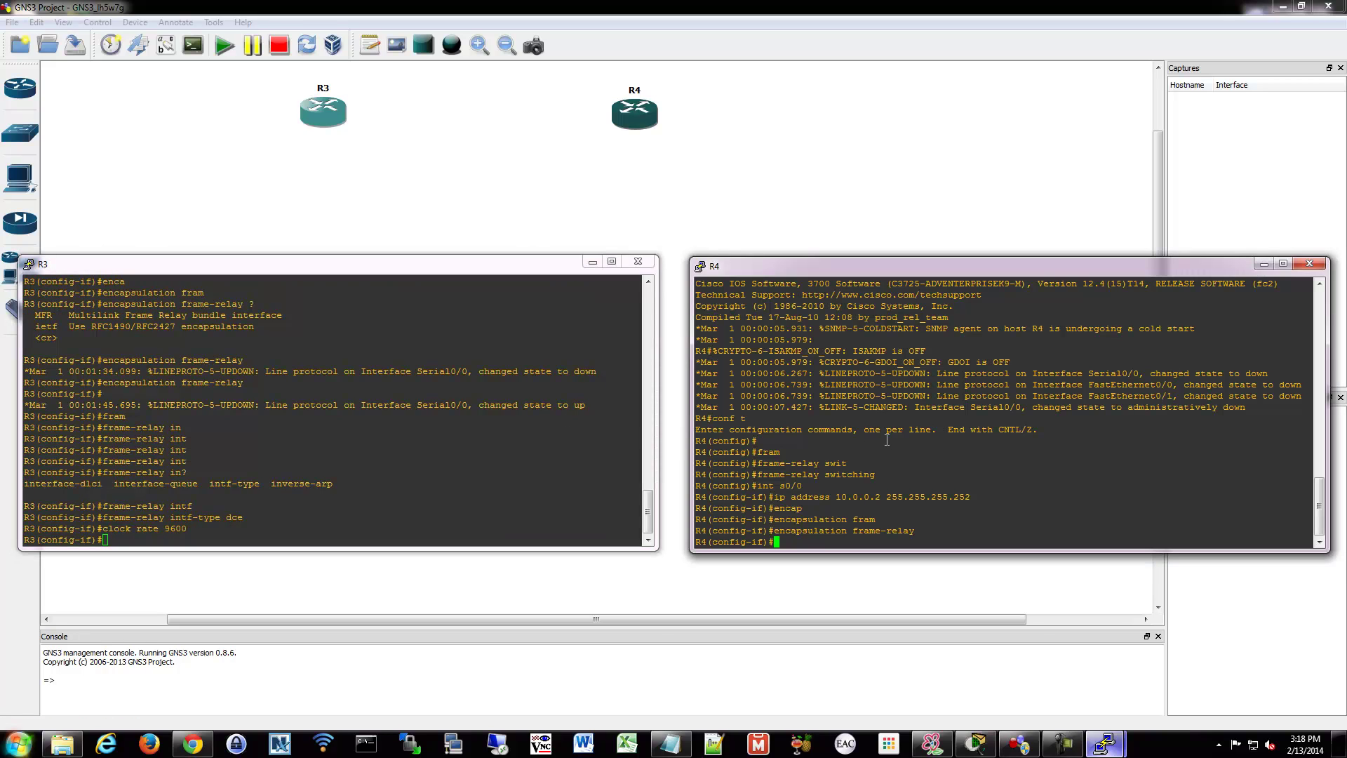
pyautogui.write('clock rate 9600')
pyautogui.press('Return')
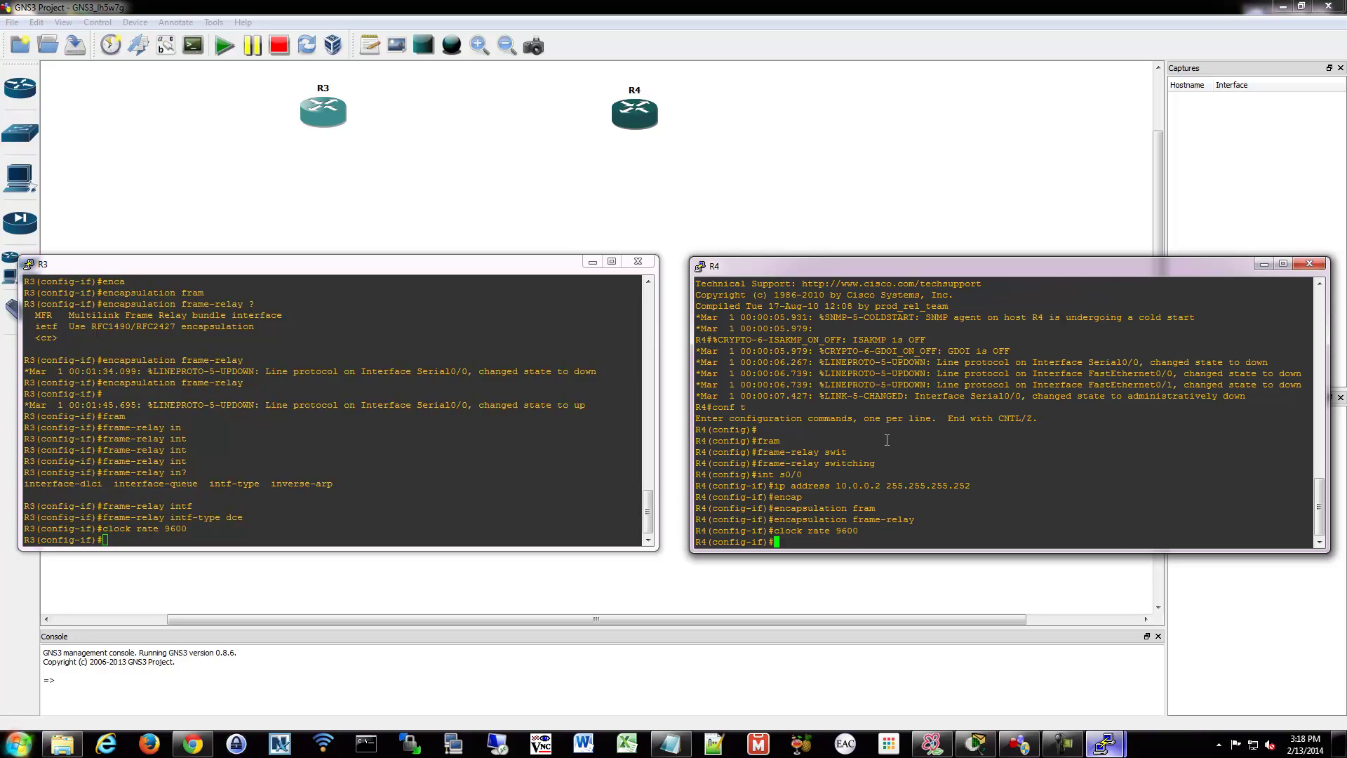
pyautogui.click(296, 478)
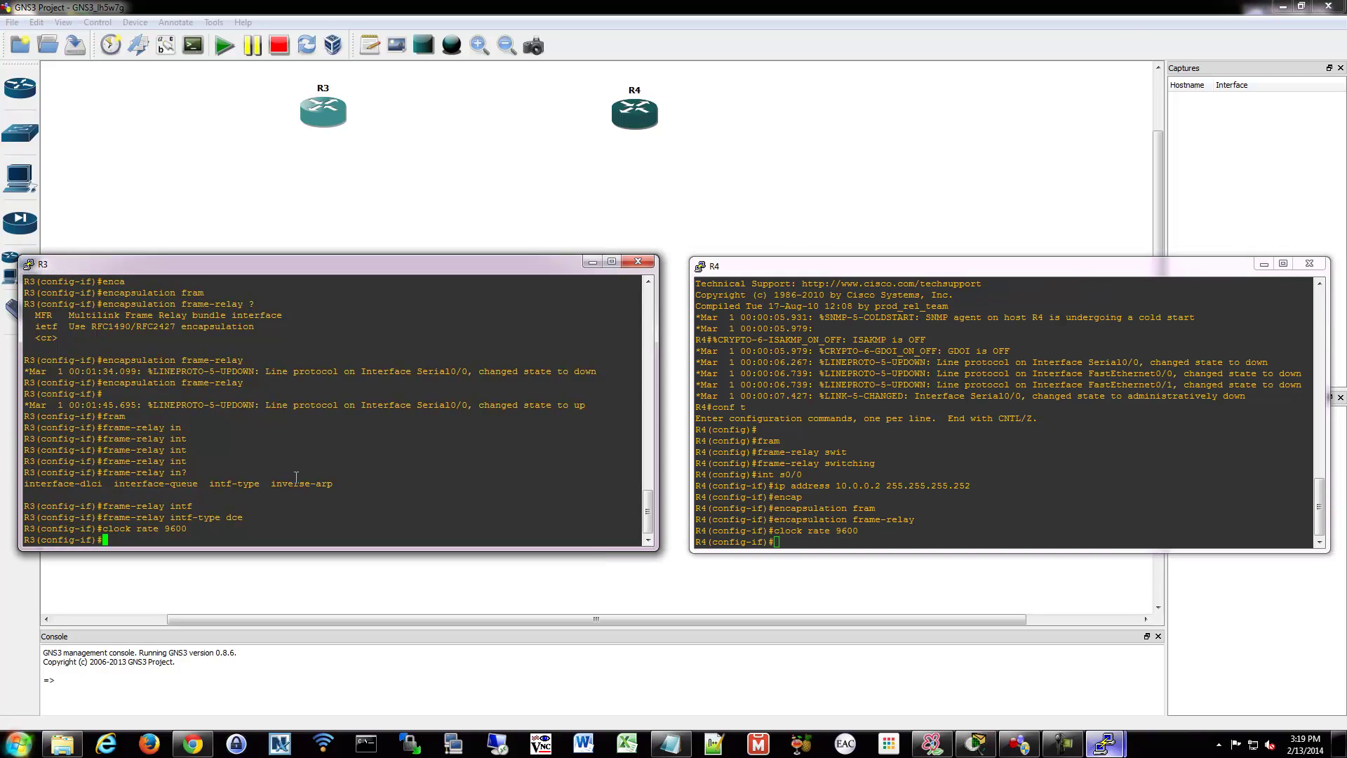
# Step: Set bandwidth 1536 on the serial interfaces of R3 and R4
pyautogui.write('band')
pyautogui.press('Tab')
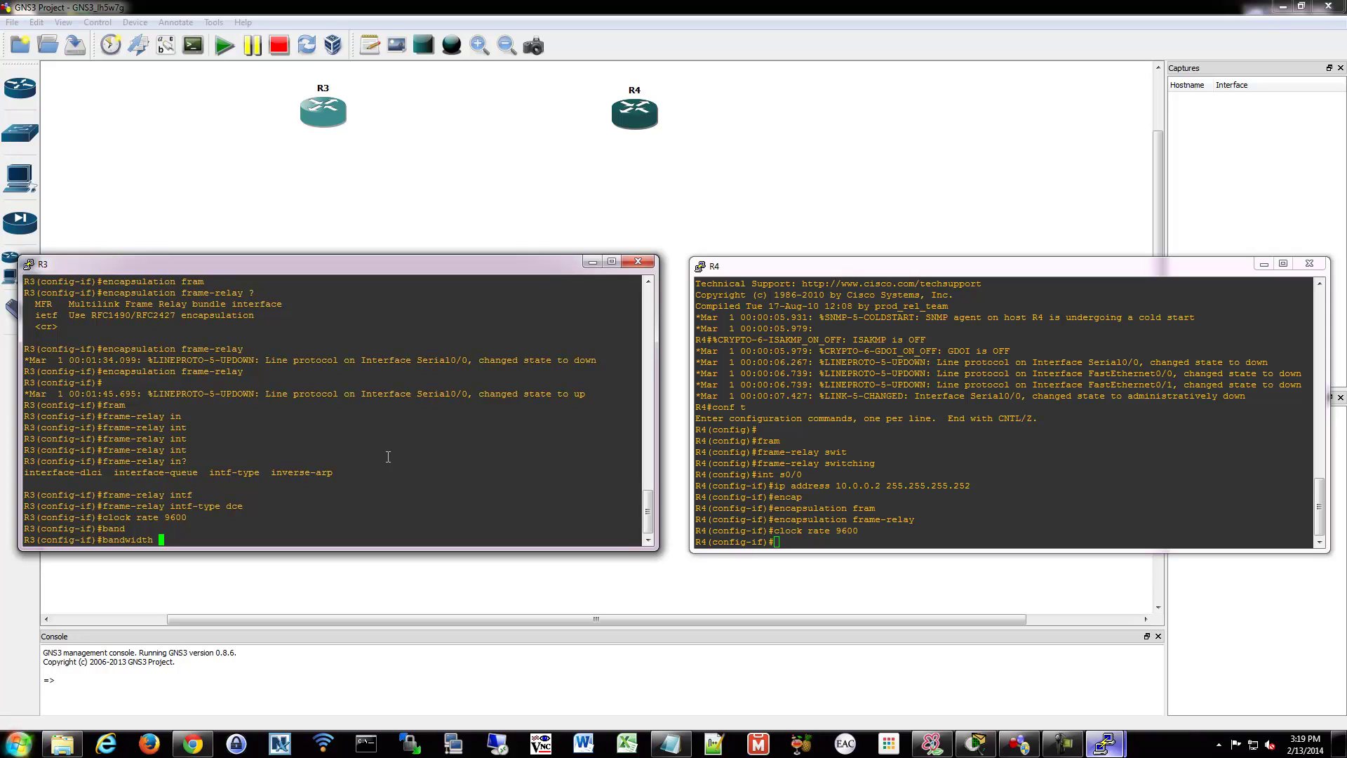
pyautogui.write('1536')
pyautogui.press('Return')
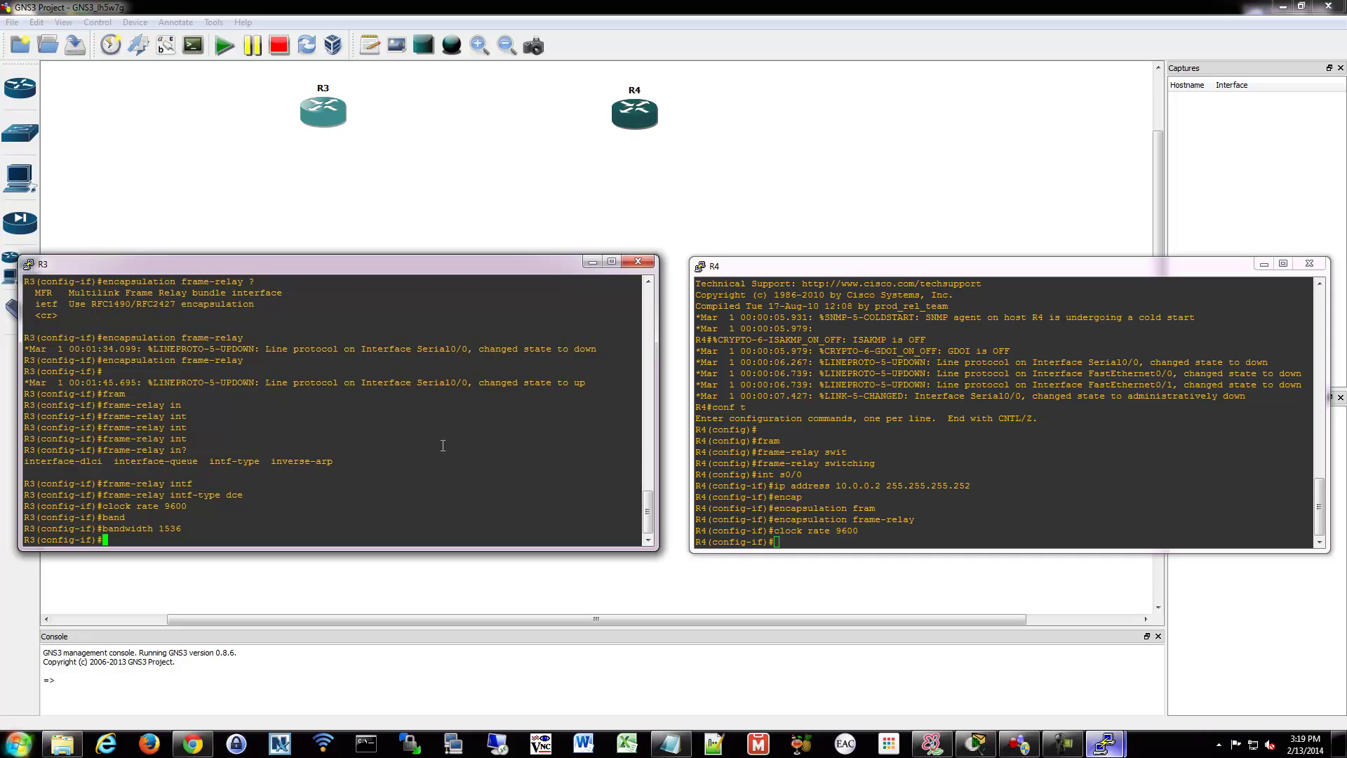
pyautogui.click(1041, 481)
pyautogui.write('bandwidt')
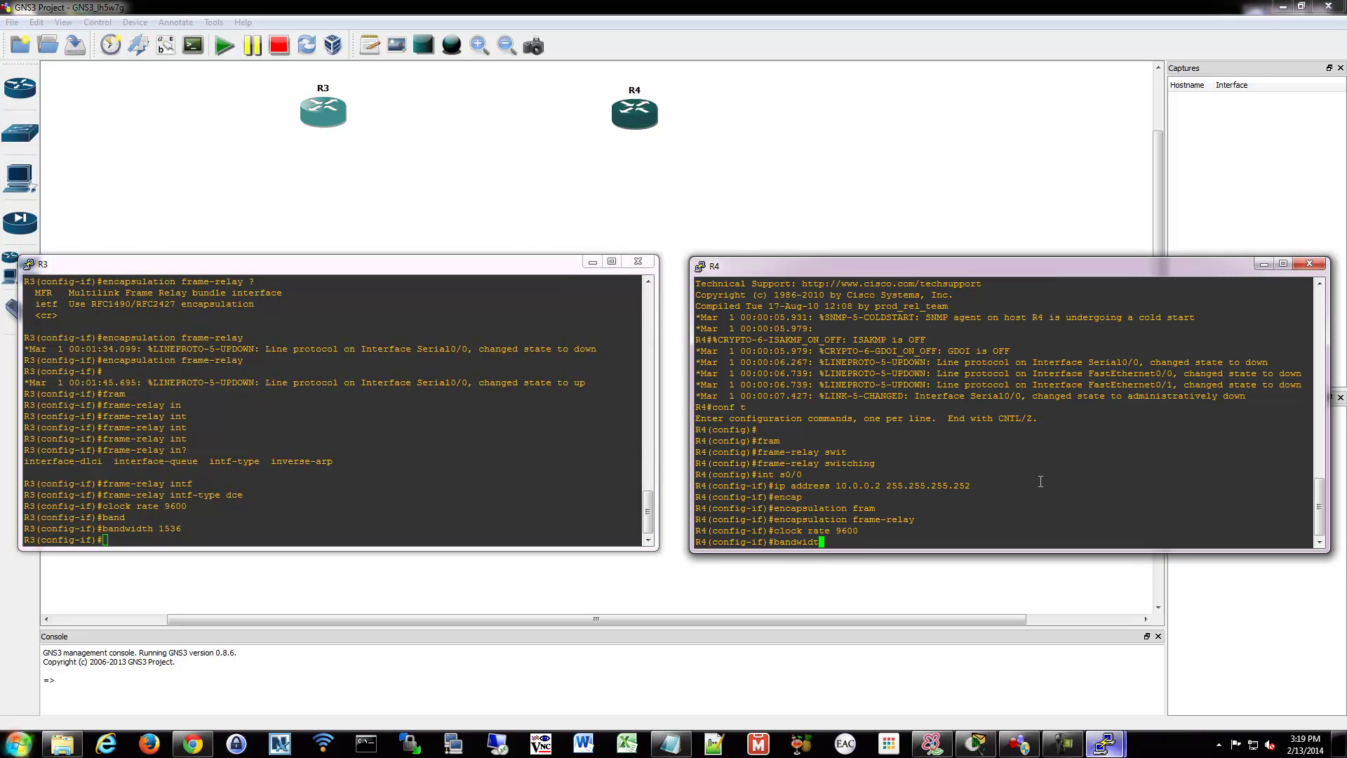
pyautogui.write('h 1536')
pyautogui.press('Return')
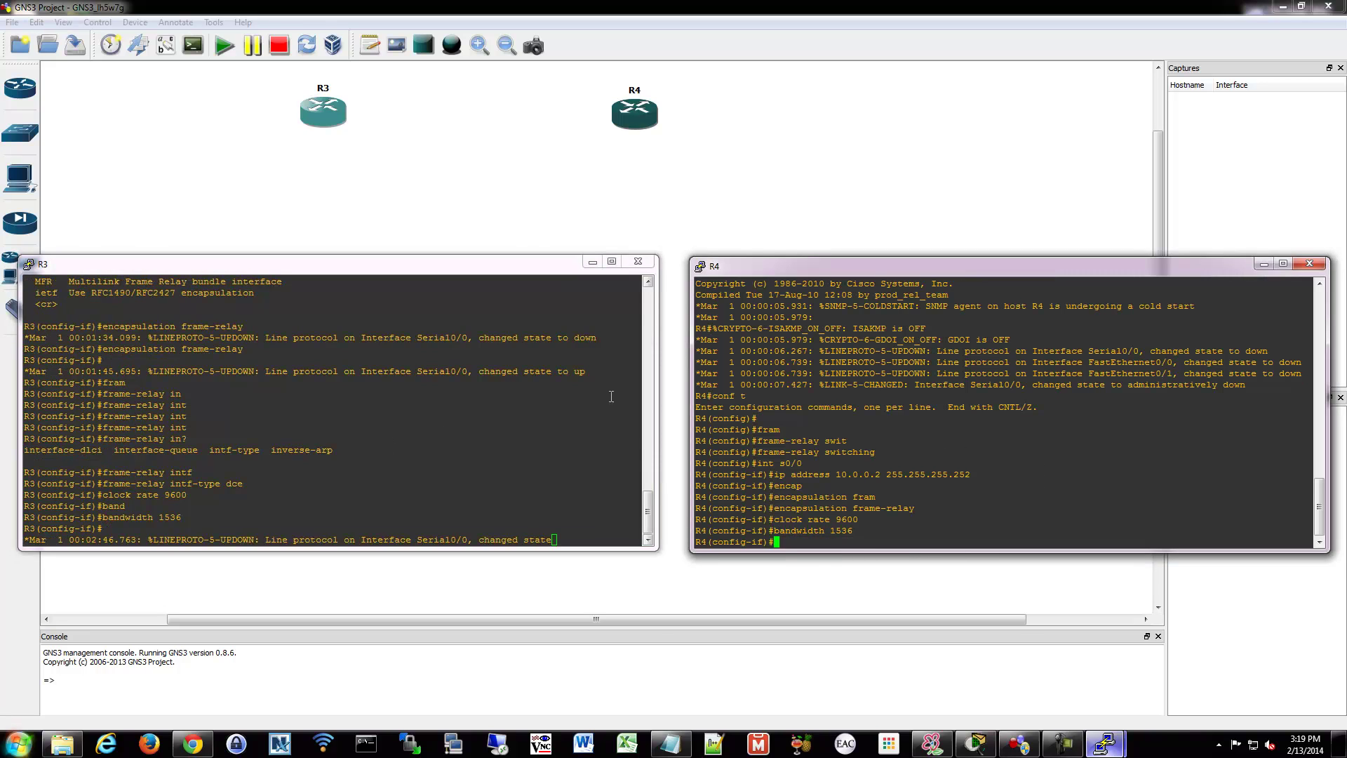
pyautogui.click(452, 439)
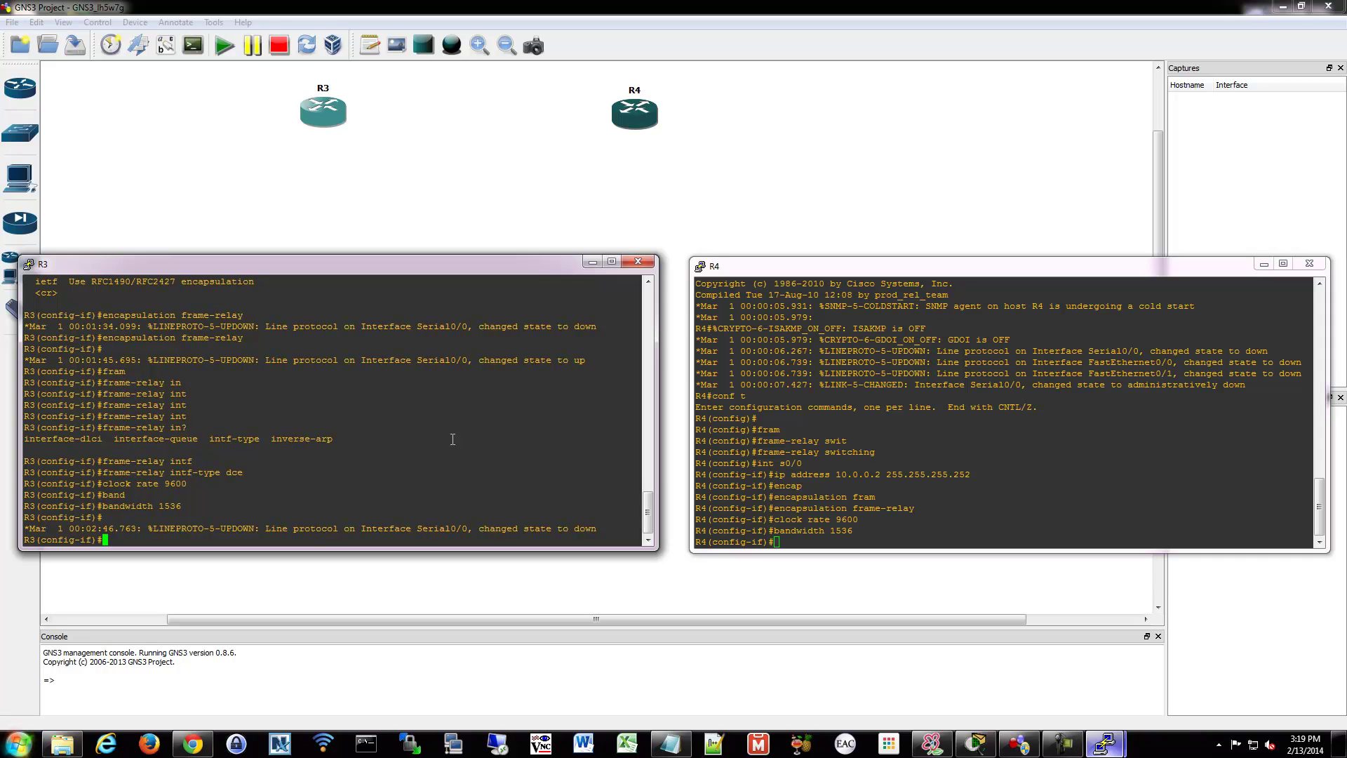
# Step: Assign frame-relay interface-dlci 100 to R3's Serial0/0
pyautogui.press('Return')
pyautogui.press('Return')
pyautogui.press('Return')
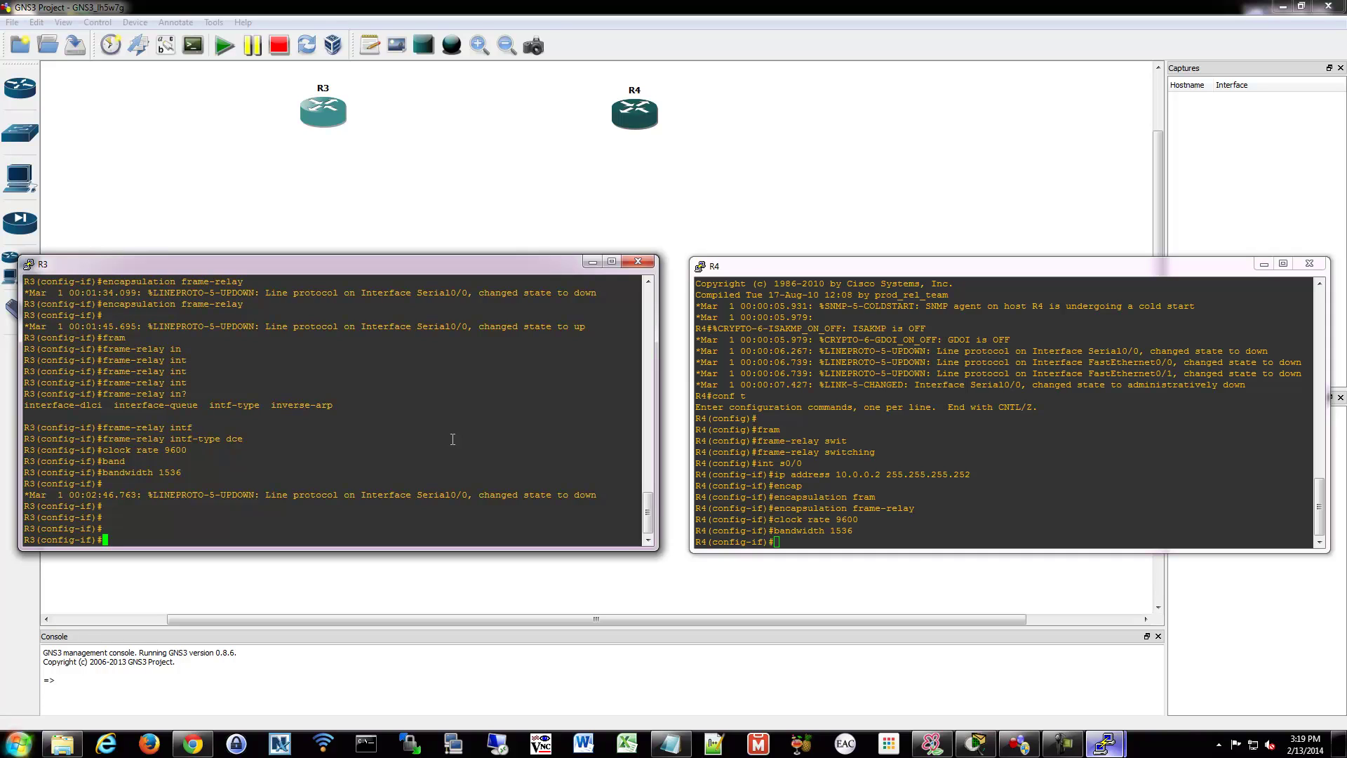
pyautogui.write('fram')
pyautogui.press('Tab')
pyautogui.write('inter')
pyautogui.press('Tab')
pyautogui.write('dl')
pyautogui.press('Tab')
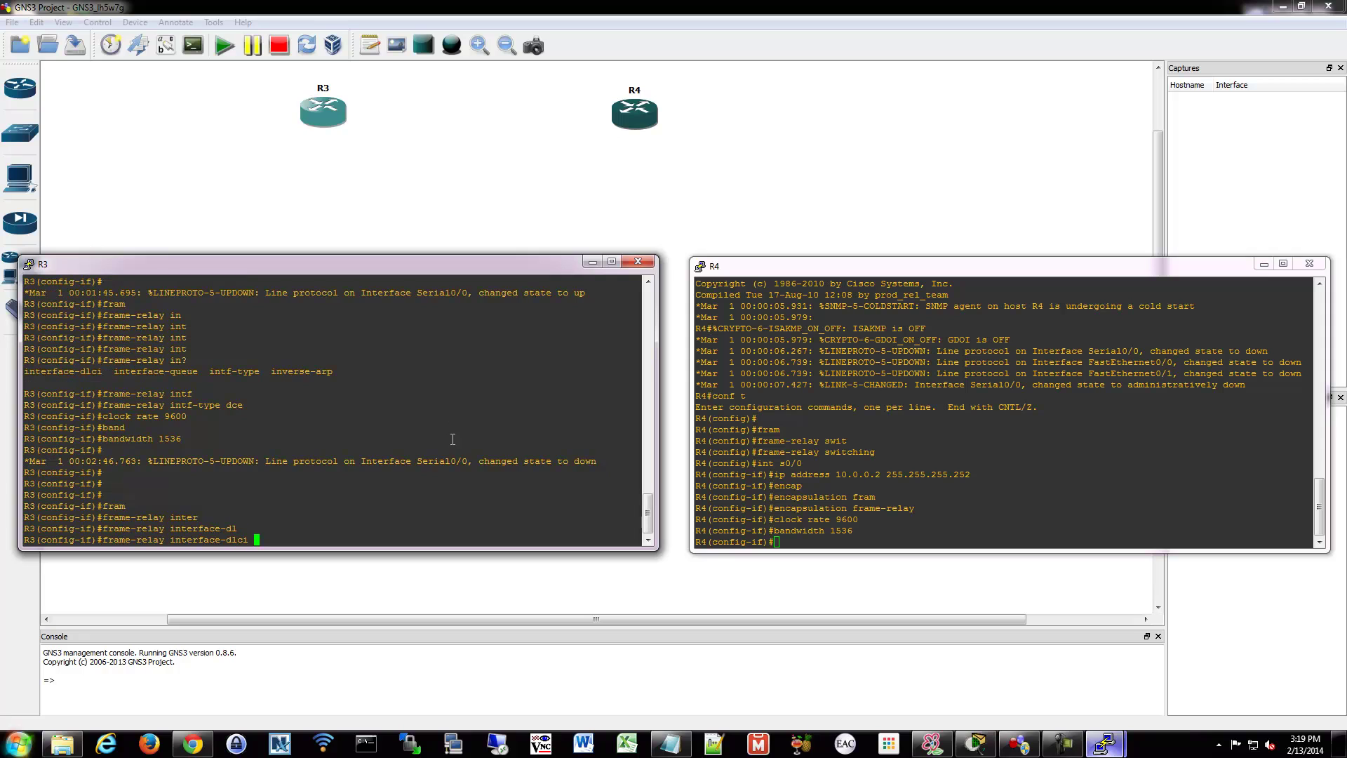
pyautogui.write('?')
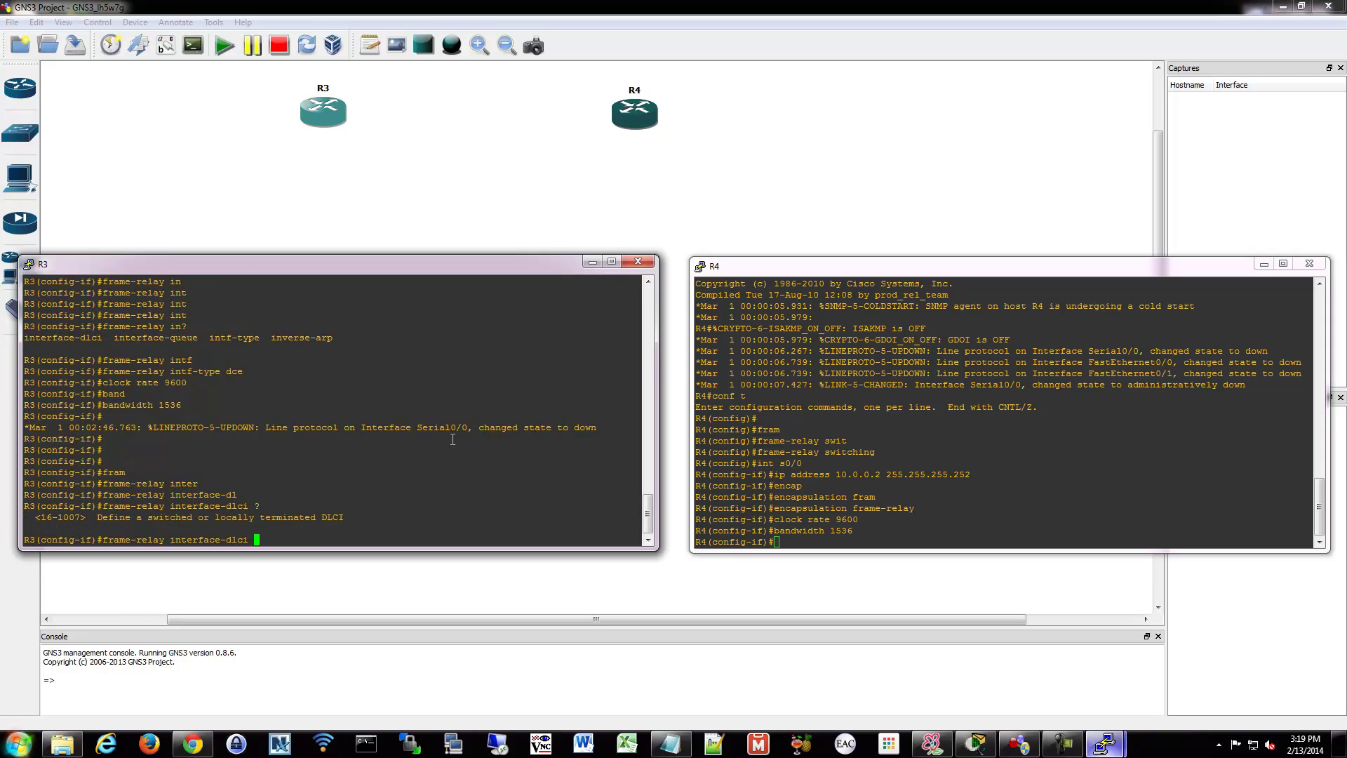
pyautogui.write('100')
pyautogui.press('Return')
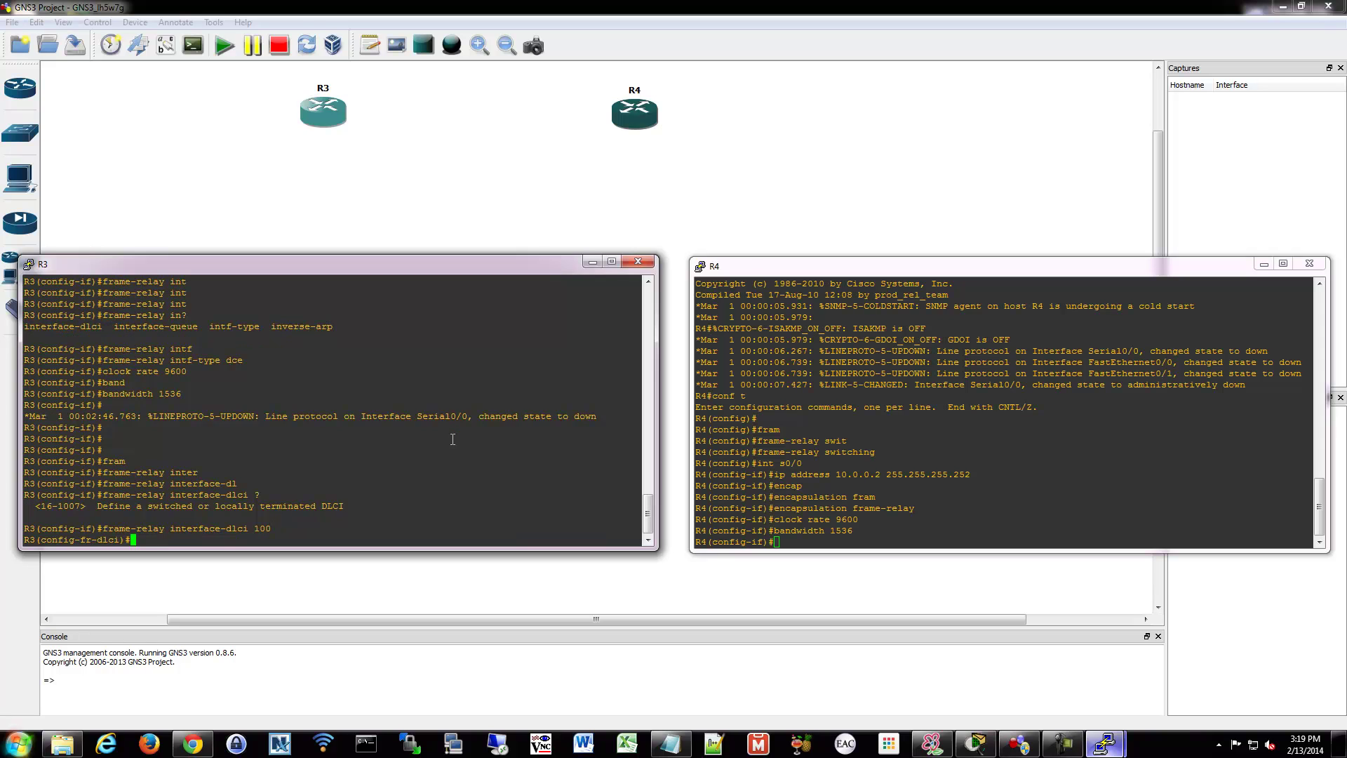
# Step: Assign frame-relay interface-dlci 100 to R4's Serial0/0
pyautogui.click(940, 463)
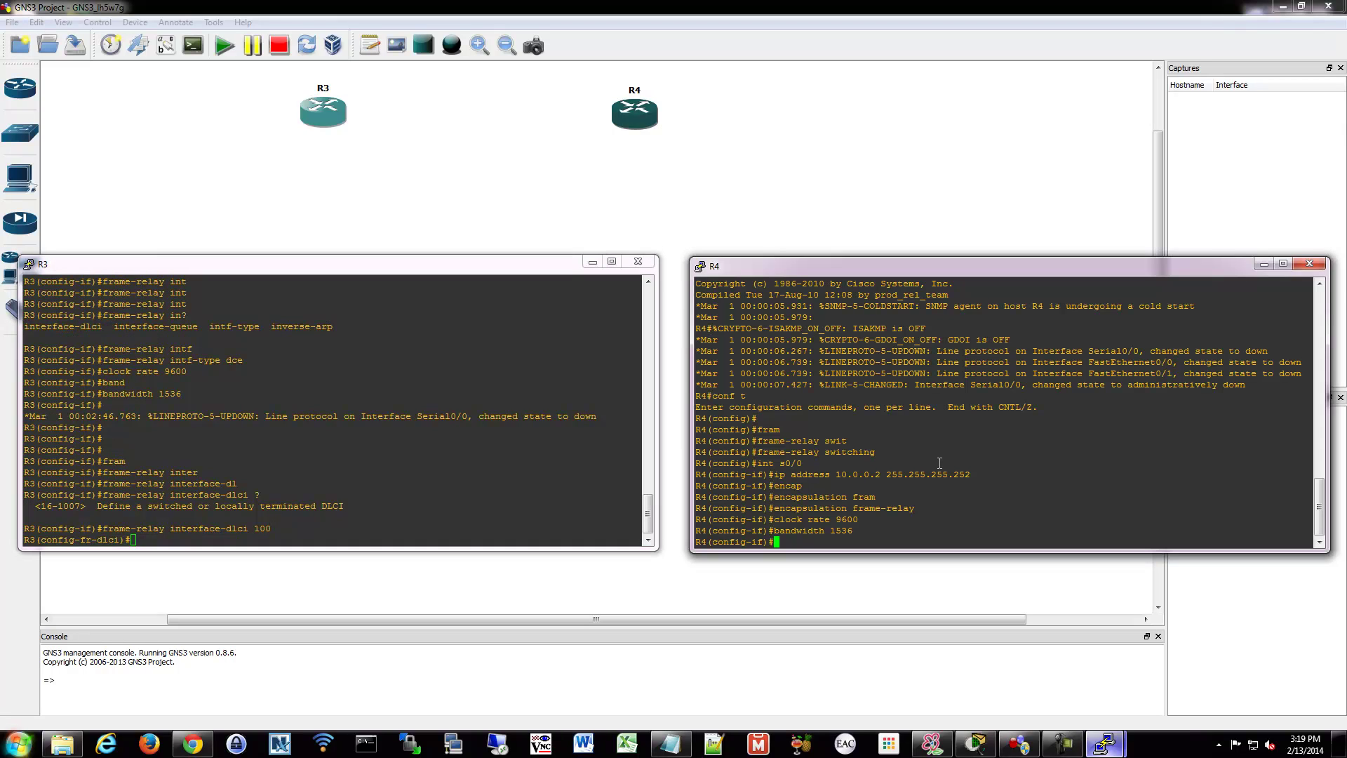
pyautogui.press('Return')
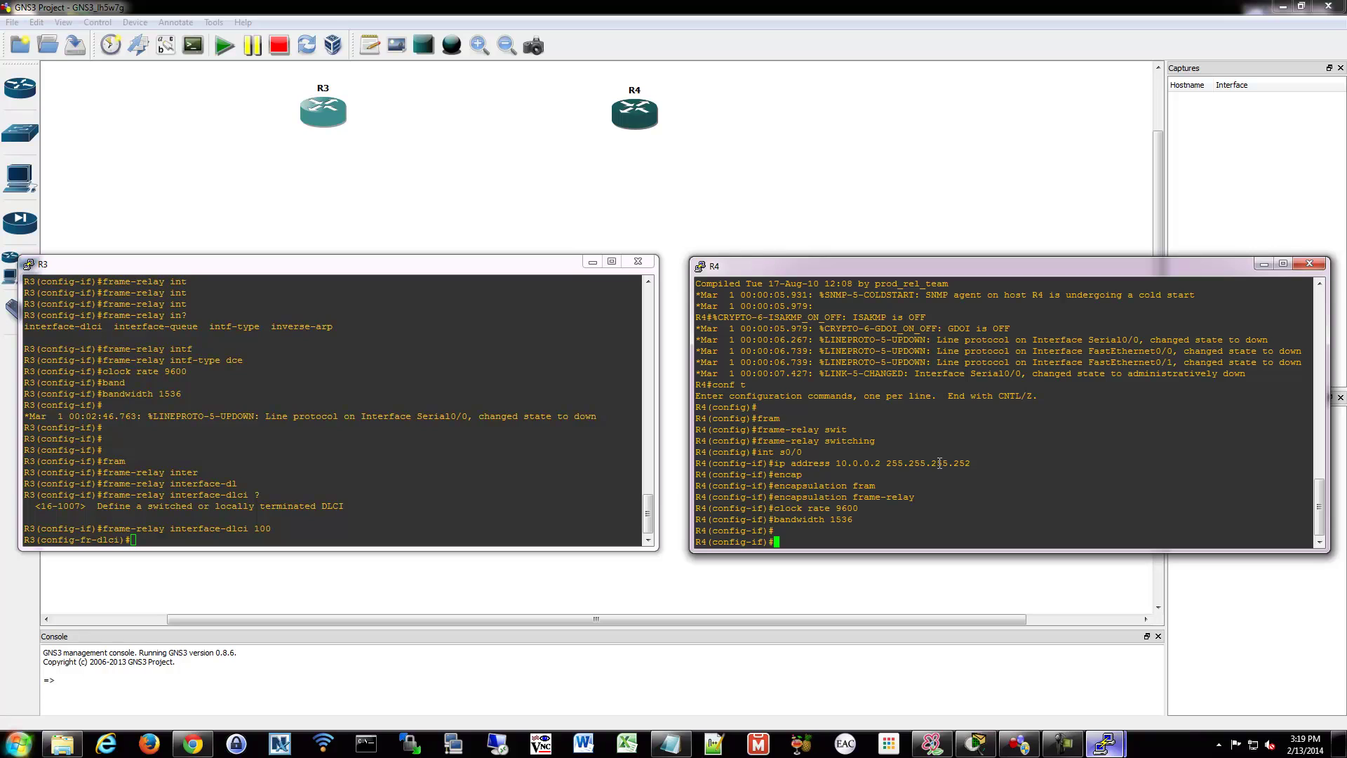
pyautogui.write('fram')
pyautogui.press('Tab')
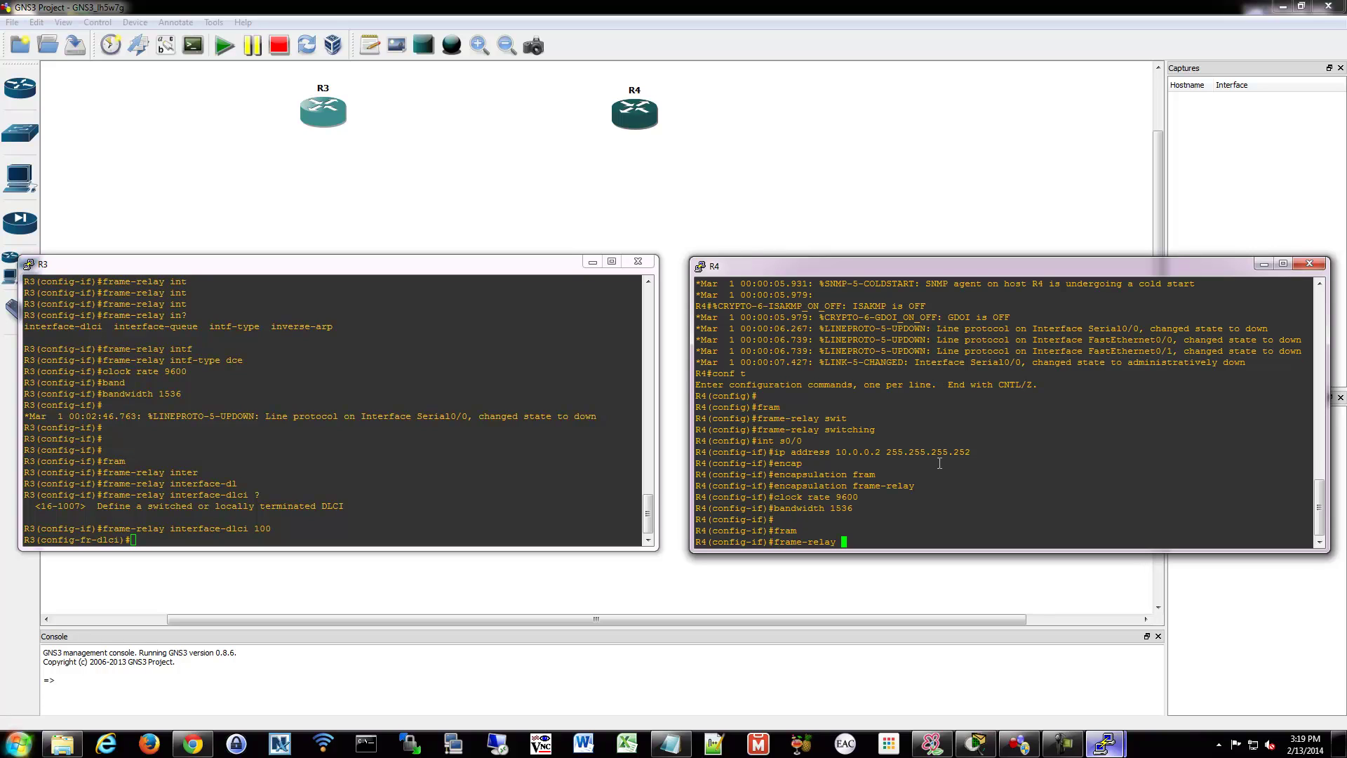
pyautogui.write('inter')
pyautogui.press('Tab')
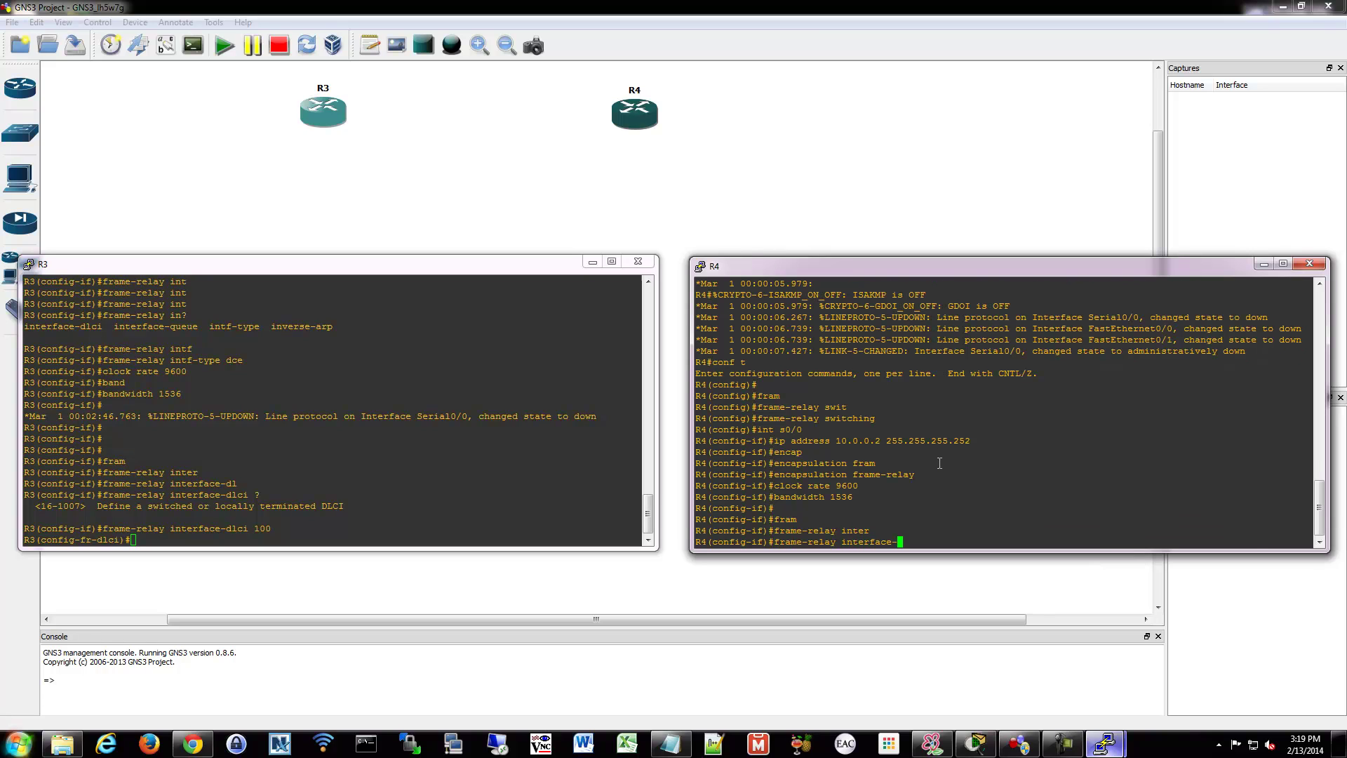
pyautogui.write('dlc')
pyautogui.press('Tab')
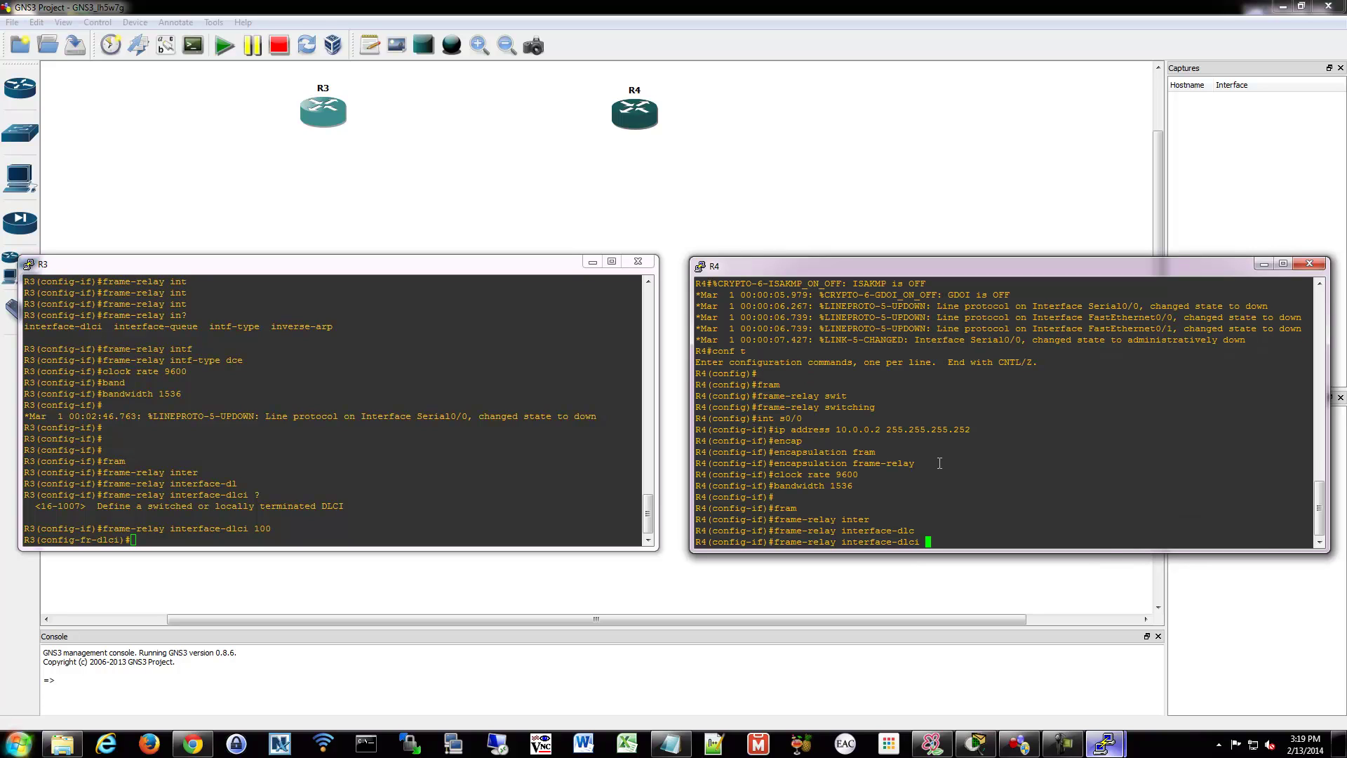
pyautogui.write('100')
pyautogui.press('Return')
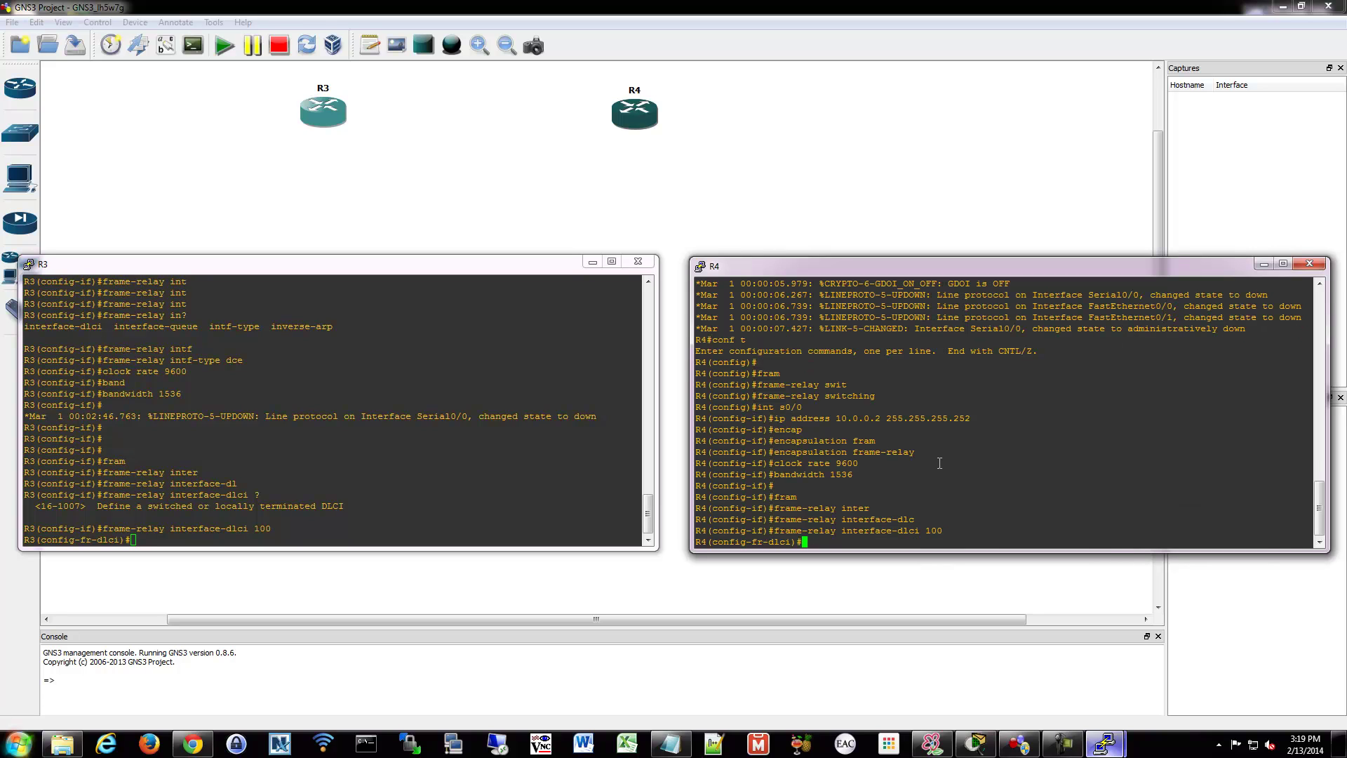
pyautogui.click(449, 484)
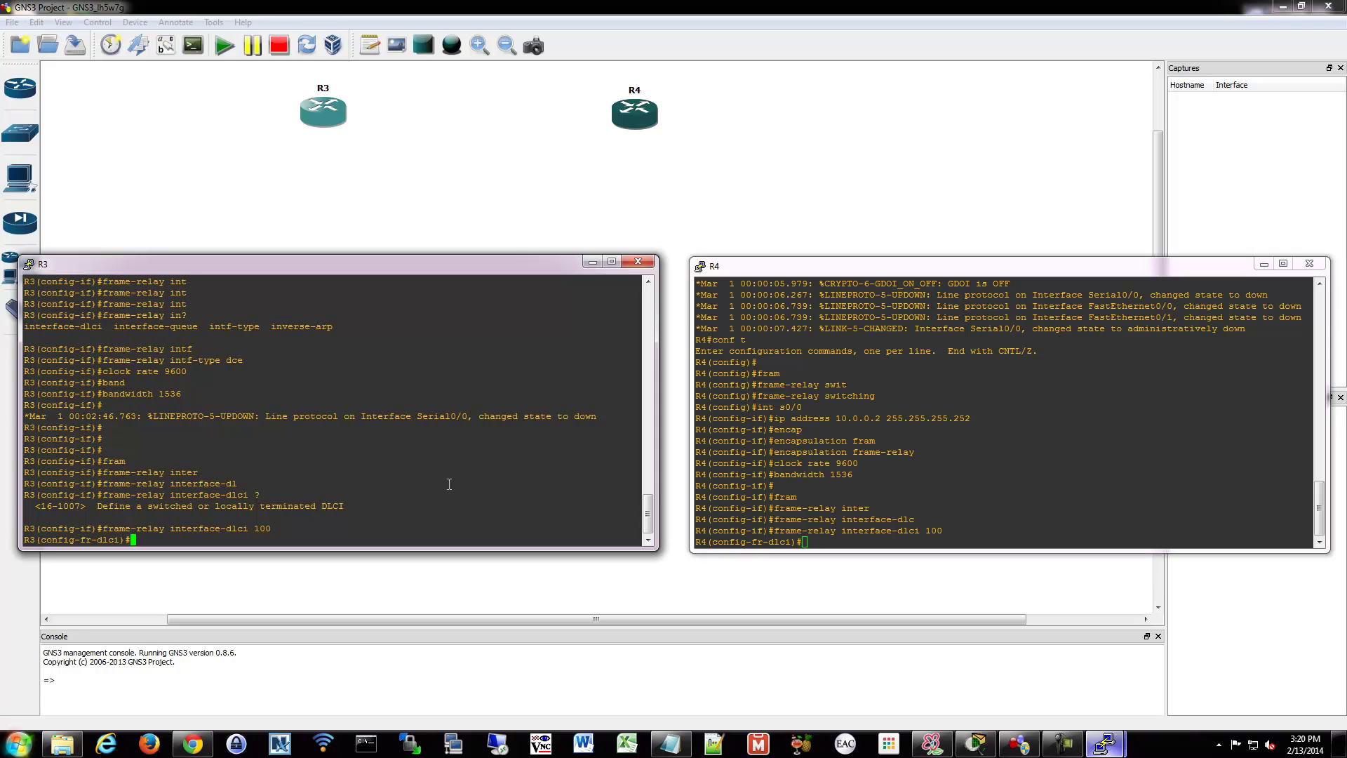
# Step: On R3, after the frame-relay completion attempts fail, exit DLCI mode back to the interface prompt
pyautogui.write('fram')
pyautogui.press('Tab')
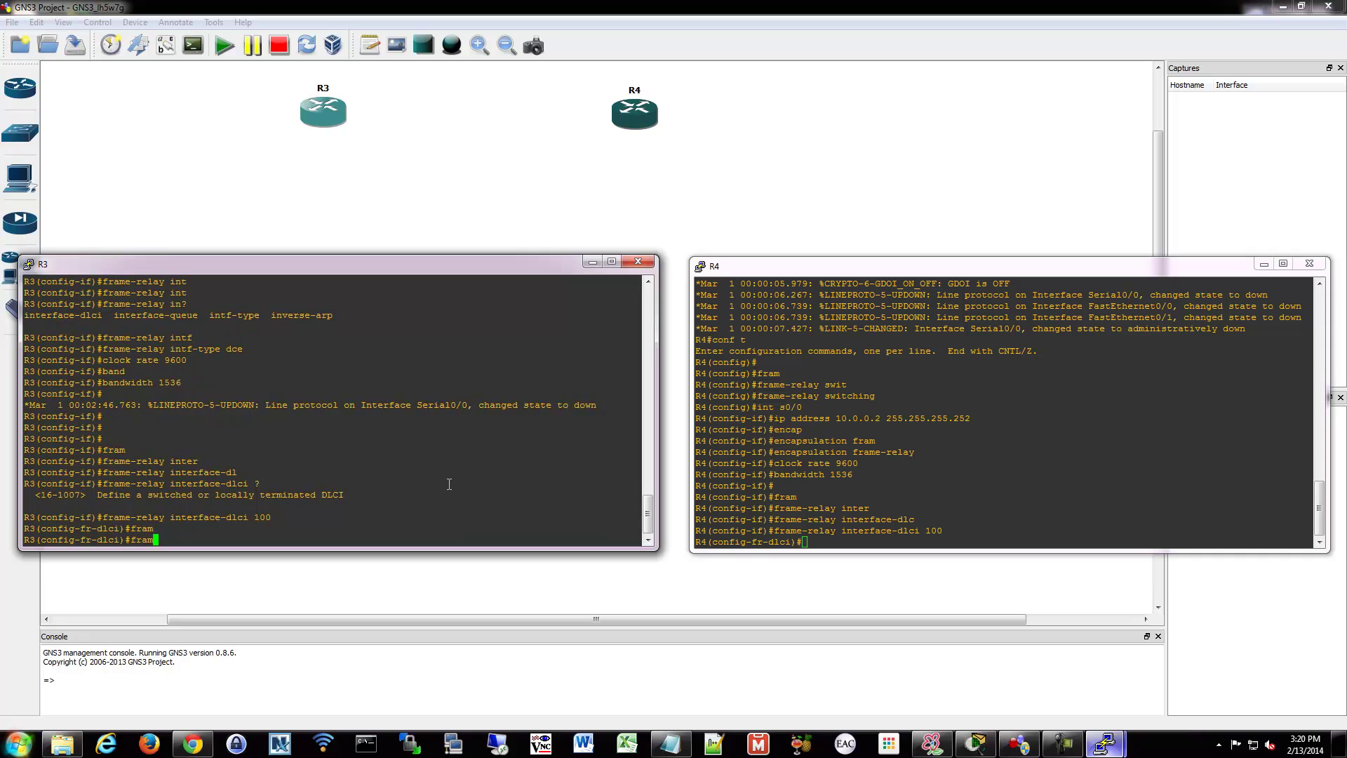
pyautogui.write('e')
pyautogui.press('Tab')
pyautogui.write('0')
pyautogui.press('BackSpace')
pyautogui.write('-re')
pyautogui.press('Tab')
pyautogui.write('?')
pyautogui.press('BackSpace')
pyautogui.press('BackSpace')
pyautogui.press('BackSpace')
pyautogui.press('BackSpace')
pyautogui.press('BackSpace')
pyautogui.press('BackSpace')
pyautogui.press('BackSpace')
pyautogui.press('BackSpace')
pyautogui.write('?exit')
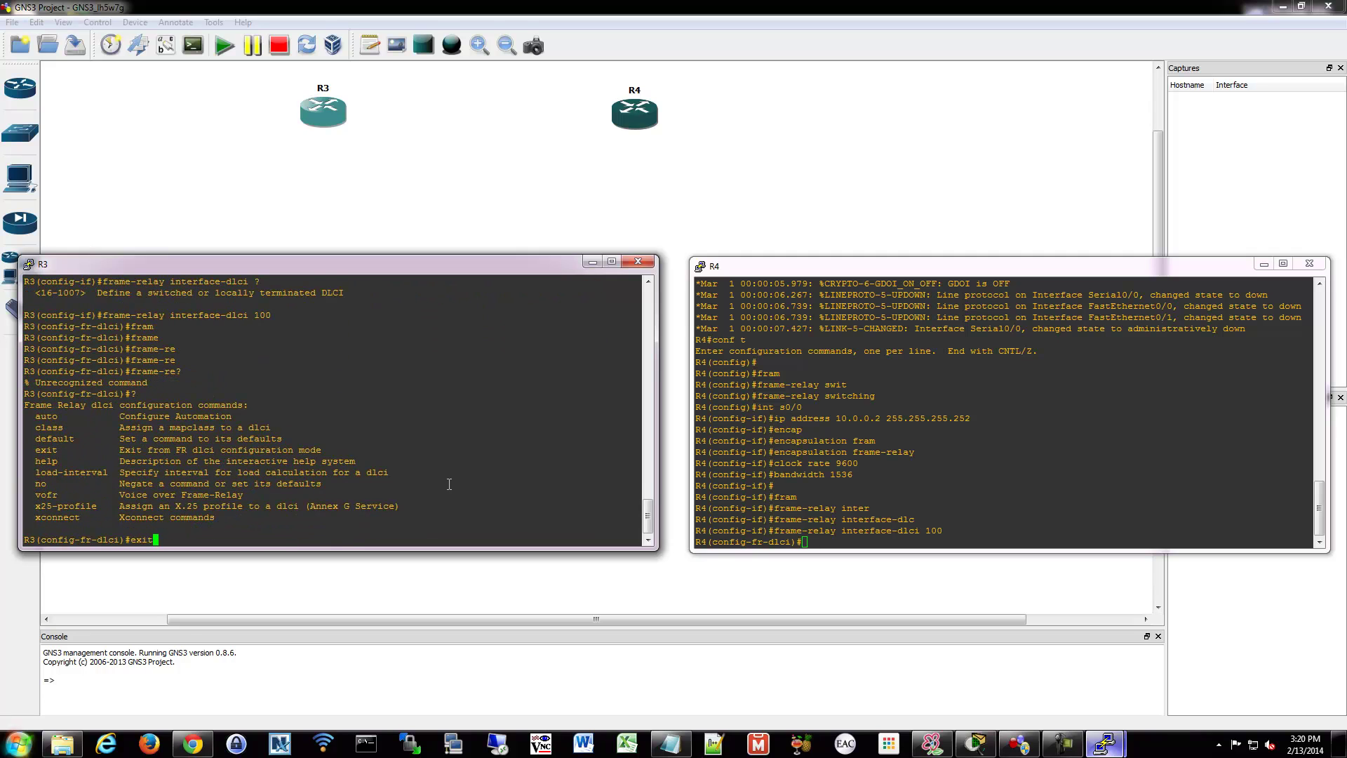
pyautogui.press('Return')
# Step: Map IP 10.0.0.2 to DLCI 100 with frame-relay map ip 10.0.0.2 100
pyautogui.write('fram')
pyautogui.press('Tab')
pyautogui.write('ma')
pyautogui.press('Tab')
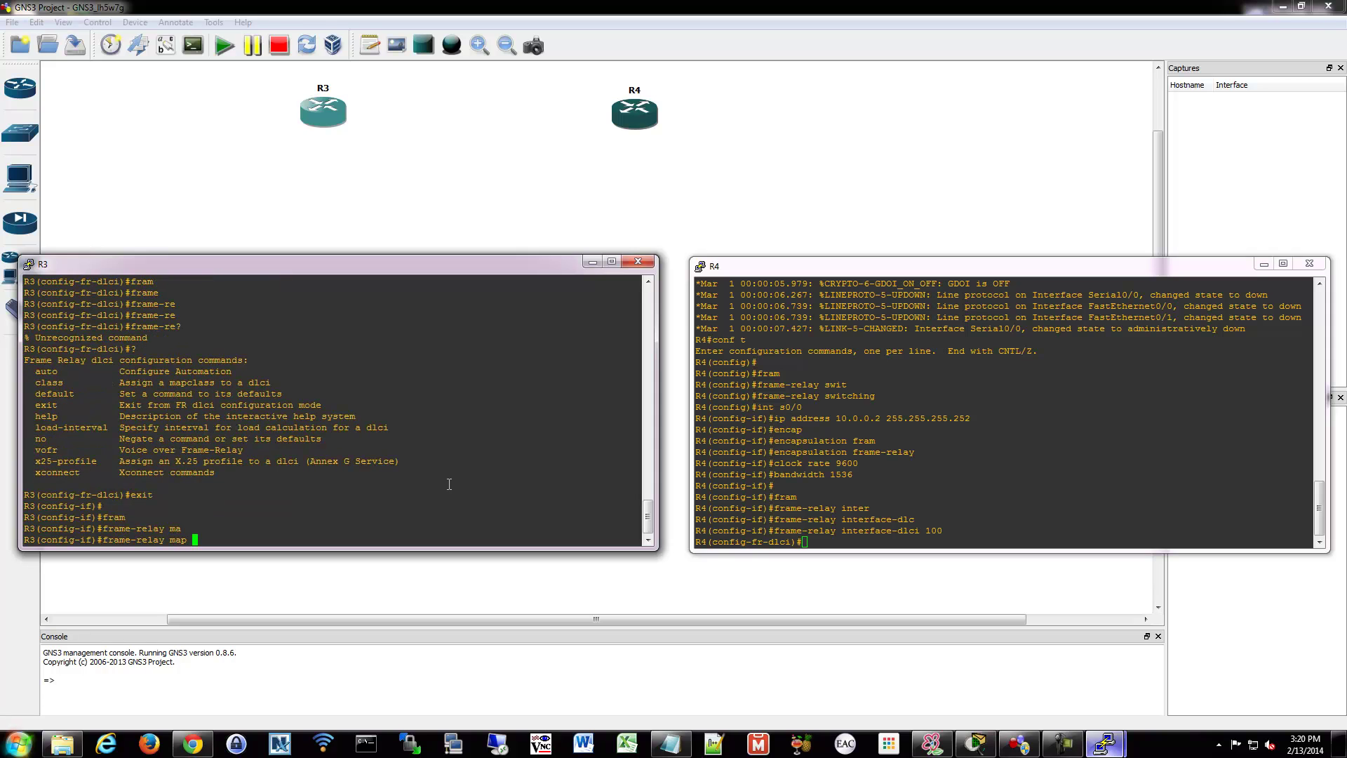
pyautogui.write('ip 10.0.0.2 100')
pyautogui.press('Return')
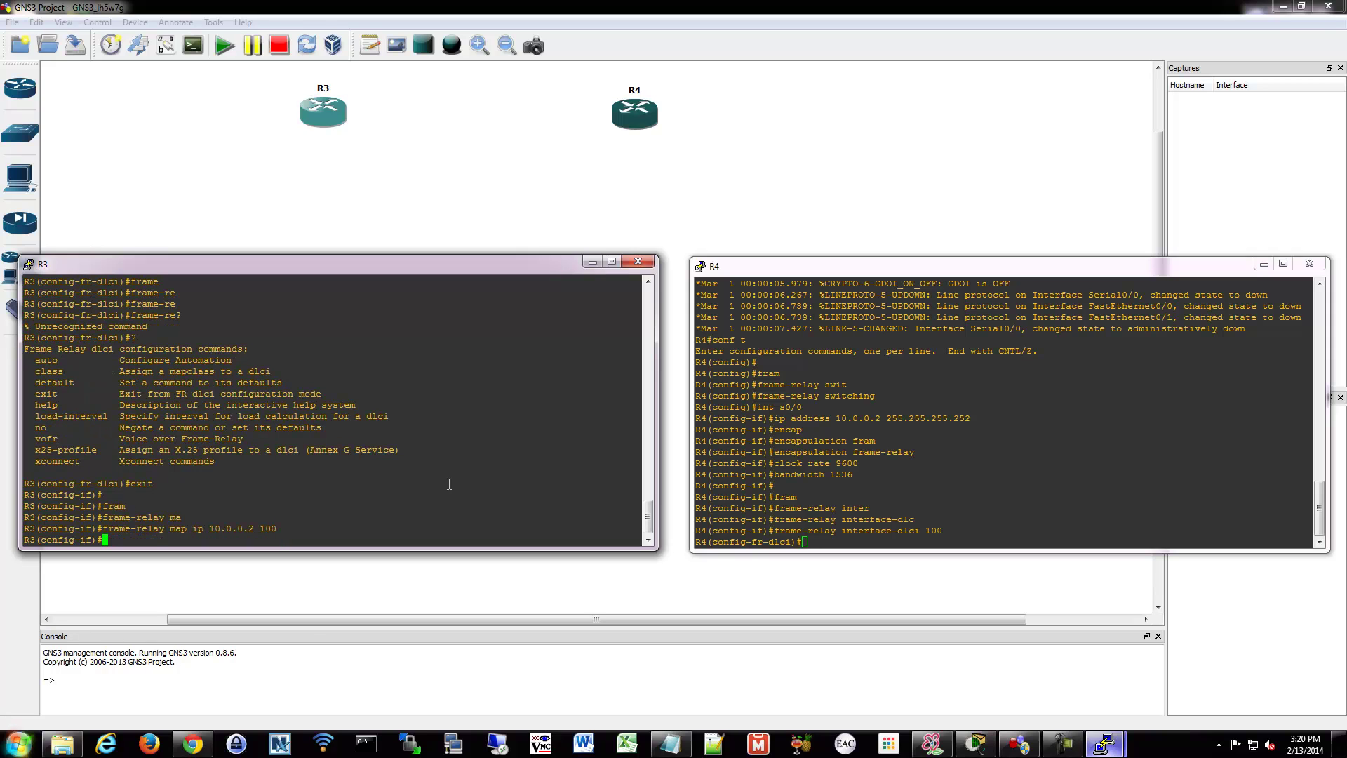
# Step: Recall the map command, list its optional keywords with ?, then erase the line
pyautogui.press('Up')
pyautogui.write('?')
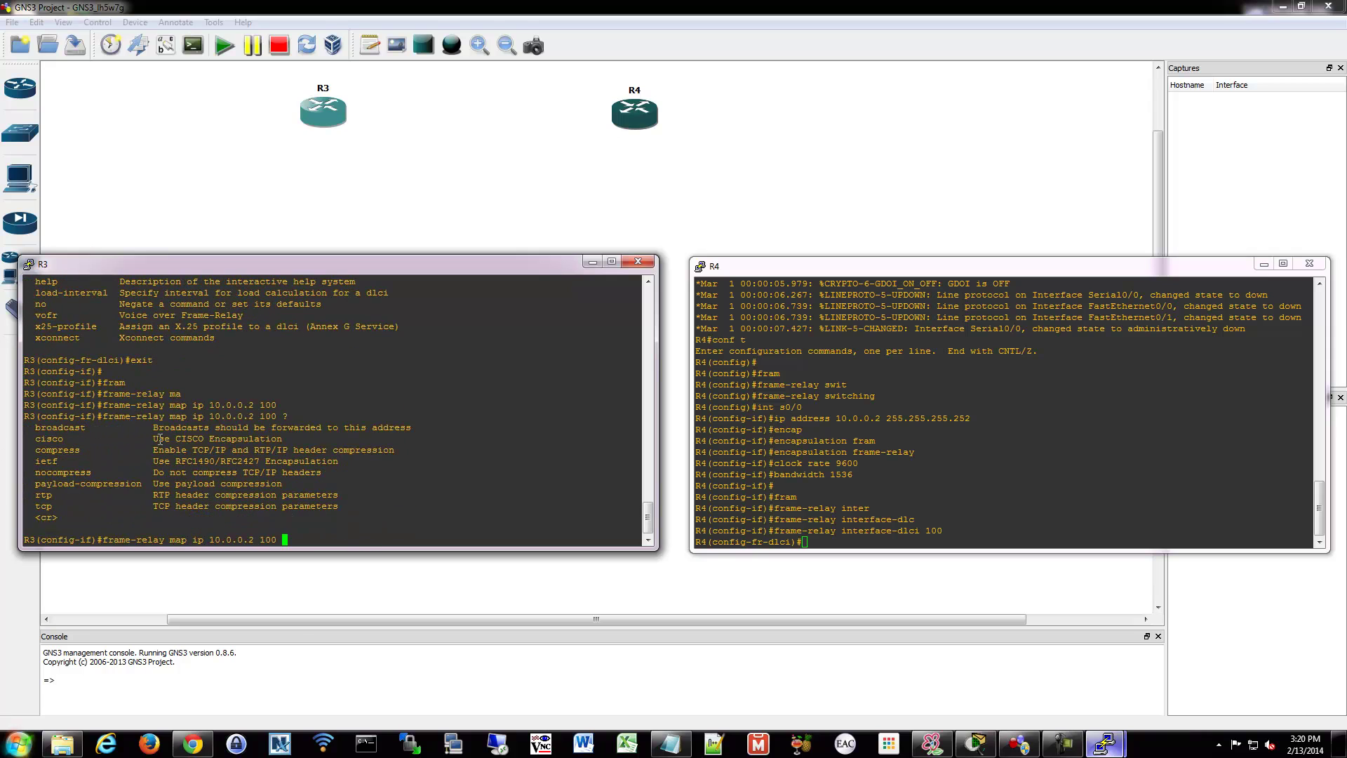
pyautogui.moveTo(31, 450); pyautogui.dragTo(82, 427)
pyautogui.click(181, 433)
pyautogui.press('BackSpace')
pyautogui.press('BackSpace')
pyautogui.press('BackSpace')
pyautogui.press('BackSpace')
pyautogui.press('BackSpace')
pyautogui.press('BackSpace')
pyautogui.press('BackSpace')
pyautogui.press('BackSpace')
pyautogui.press('BackSpace')
pyautogui.press('BackSpace')
pyautogui.press('BackSpace')
pyautogui.press('BackSpace')
pyautogui.press('BackSpace')
pyautogui.press('BackSpace')
pyautogui.press('BackSpace')
pyautogui.press('BackSpace')
pyautogui.press('BackSpace')
pyautogui.press('BackSpace')
pyautogui.press('BackSpace')
pyautogui.press('BackSpace')
pyautogui.press('BackSpace')
pyautogui.press('BackSpace')
pyautogui.press('BackSpace')
pyautogui.press('BackSpace')
pyautogui.press('BackSpace')
pyautogui.press('BackSpace')
pyautogui.press('BackSpace')
pyautogui.press('BackSpace')
pyautogui.press('BackSpace')
pyautogui.press('BackSpace')
pyautogui.press('BackSpace')
pyautogui.press('BackSpace')
# Step: On R4, leave DLCI mode and map IP 10.0.0.1 to DLCI 100
pyautogui.click(817, 446)
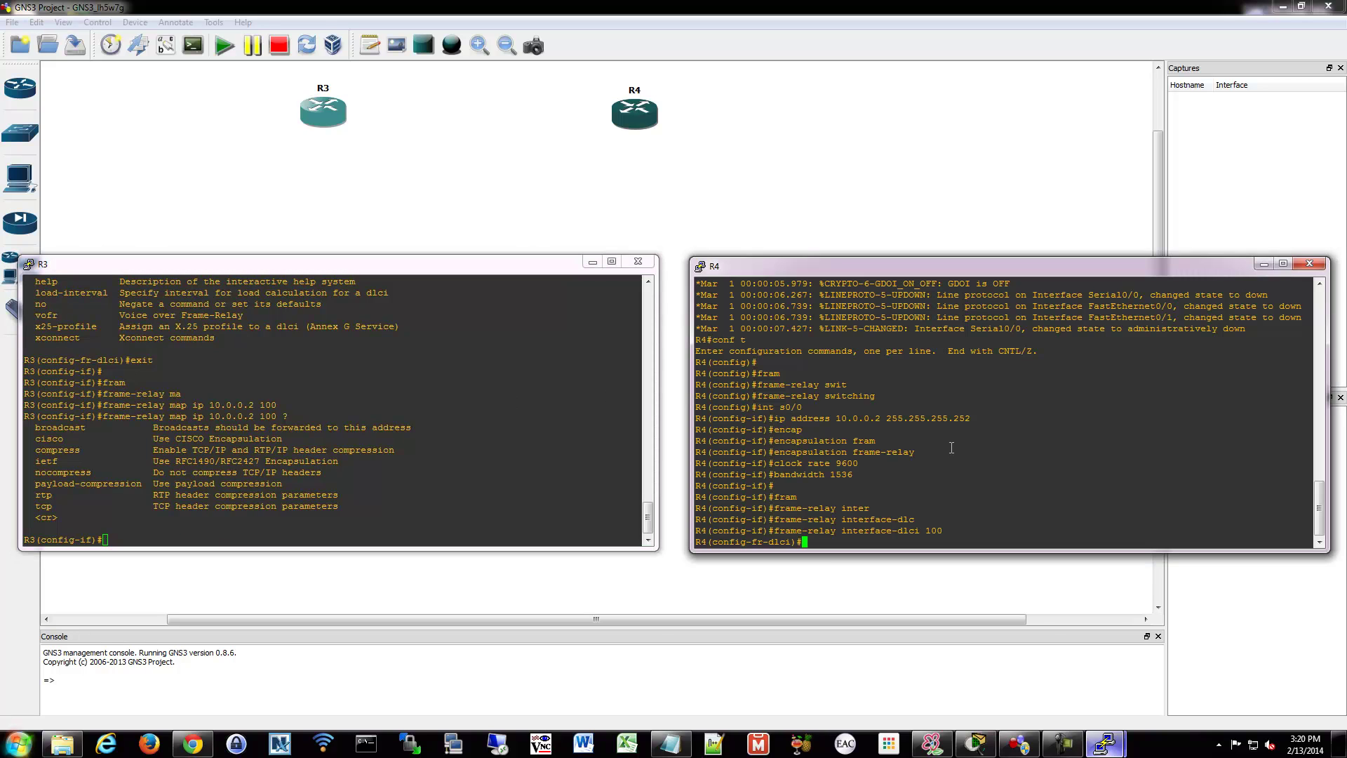
pyautogui.write('exit')
pyautogui.press('Return')
pyautogui.press('Return')
pyautogui.write('fram')
pyautogui.press('Tab')
pyautogui.write('map ')
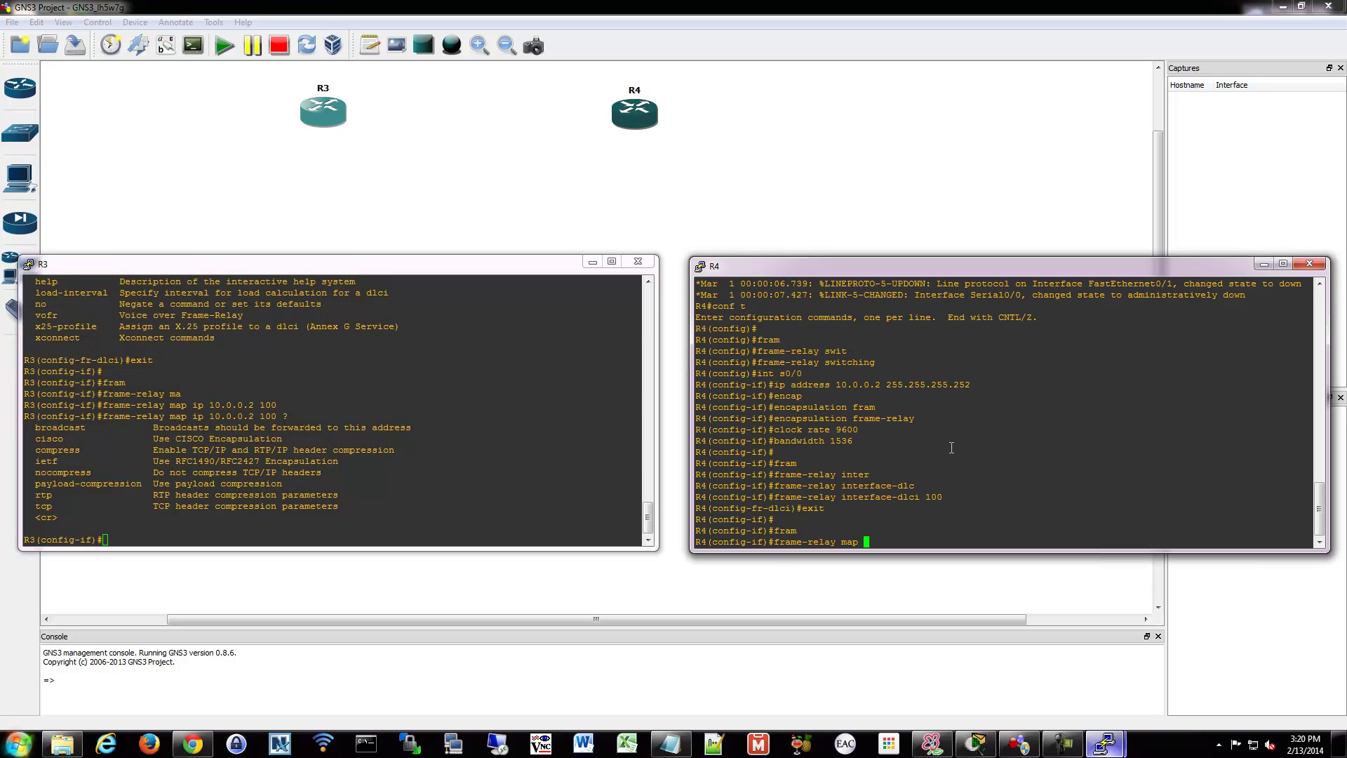
pyautogui.write('ip 10.0.0.1 100')
pyautogui.press('Return')
pyautogui.press('Return')
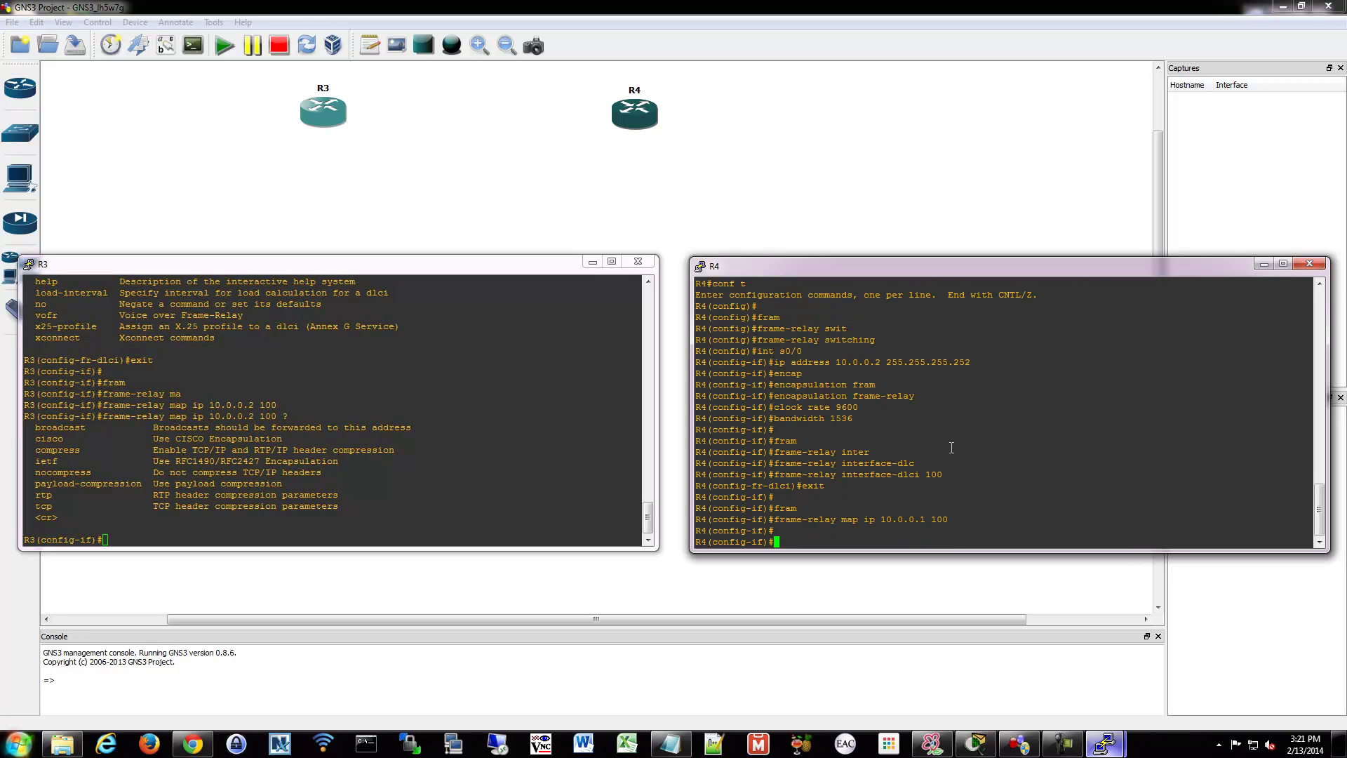
# Step: End configuration on R3 and display its frame-relay map
pyautogui.click(449, 449)
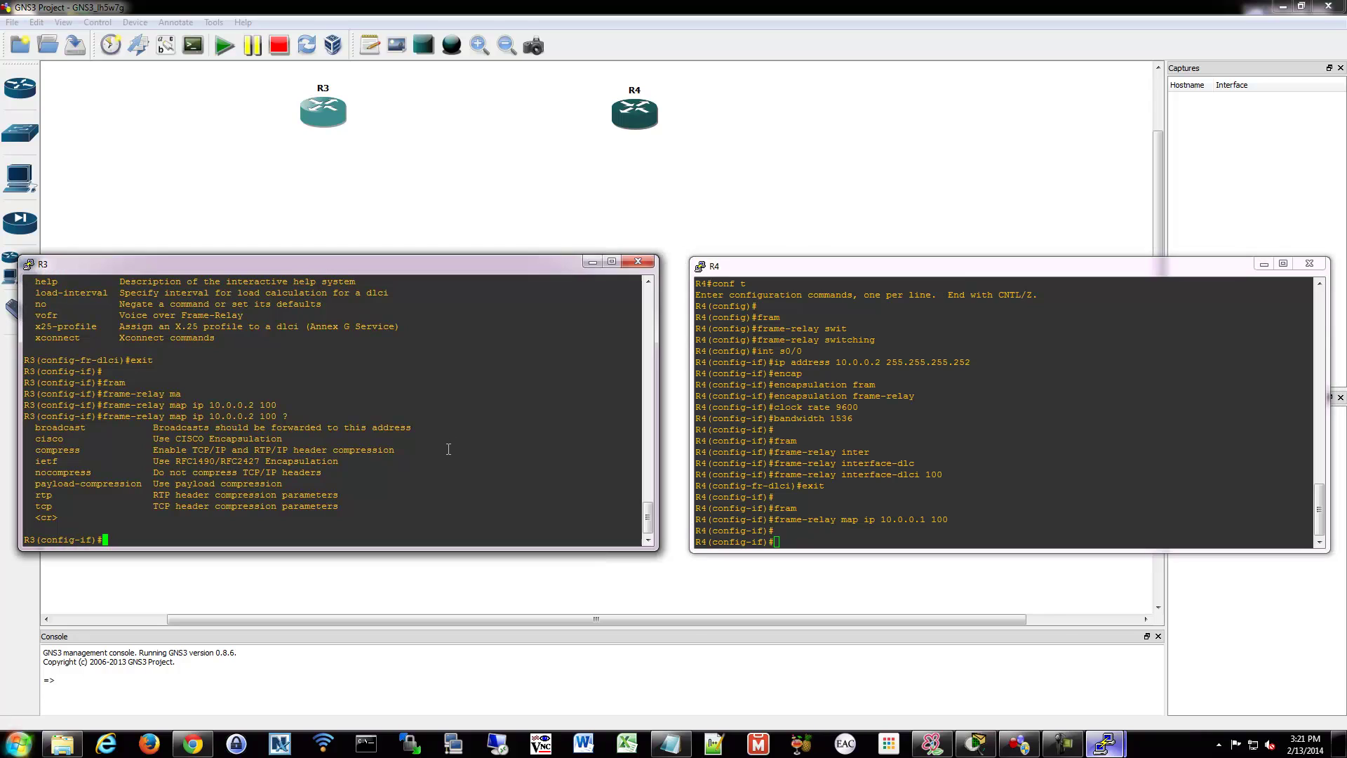
pyautogui.write('end')
pyautogui.press('Return')
pyautogui.press('Return')
pyautogui.write('sh frame-')
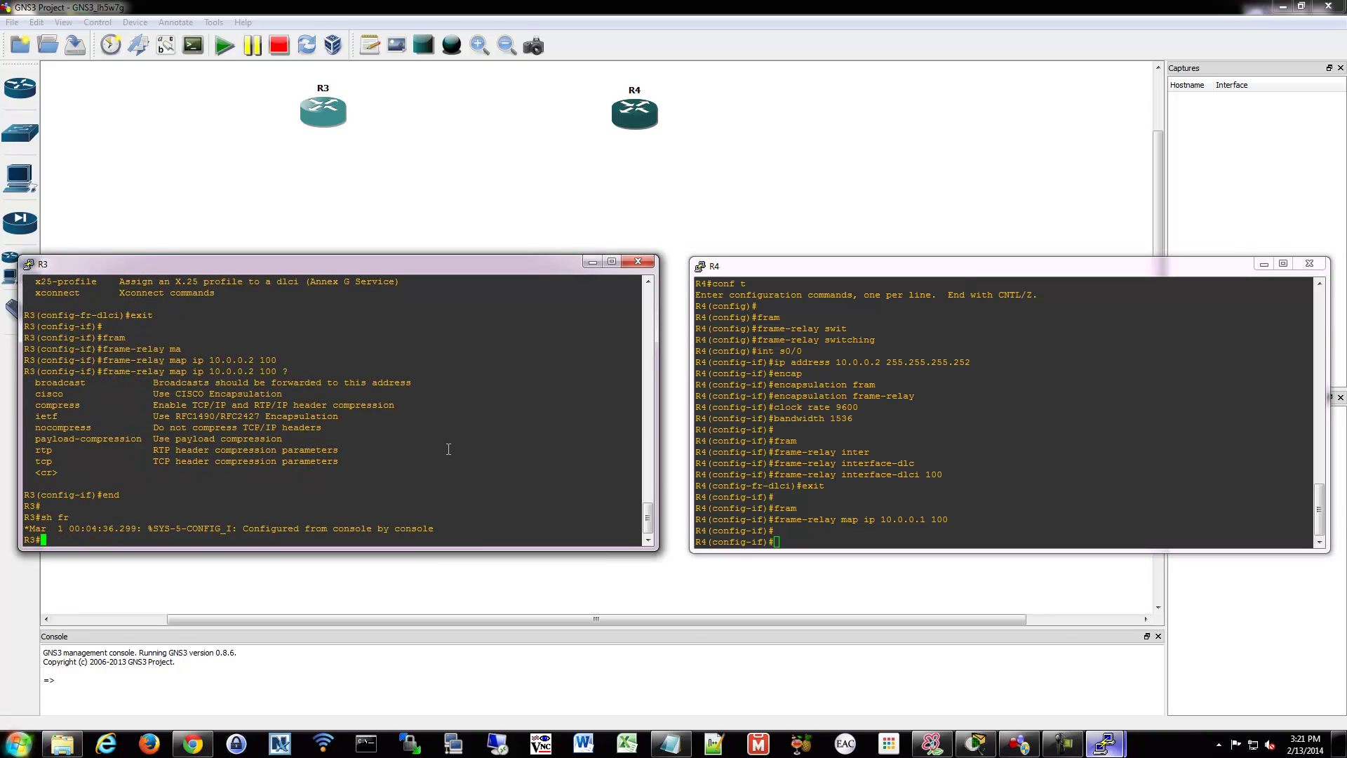
pyautogui.write('rel')
pyautogui.press('Tab')
pyautogui.write('map')
pyautogui.press('Return')
# Step: End configuration on R4 and display R4's frame-relay map
pyautogui.click(1140, 481)
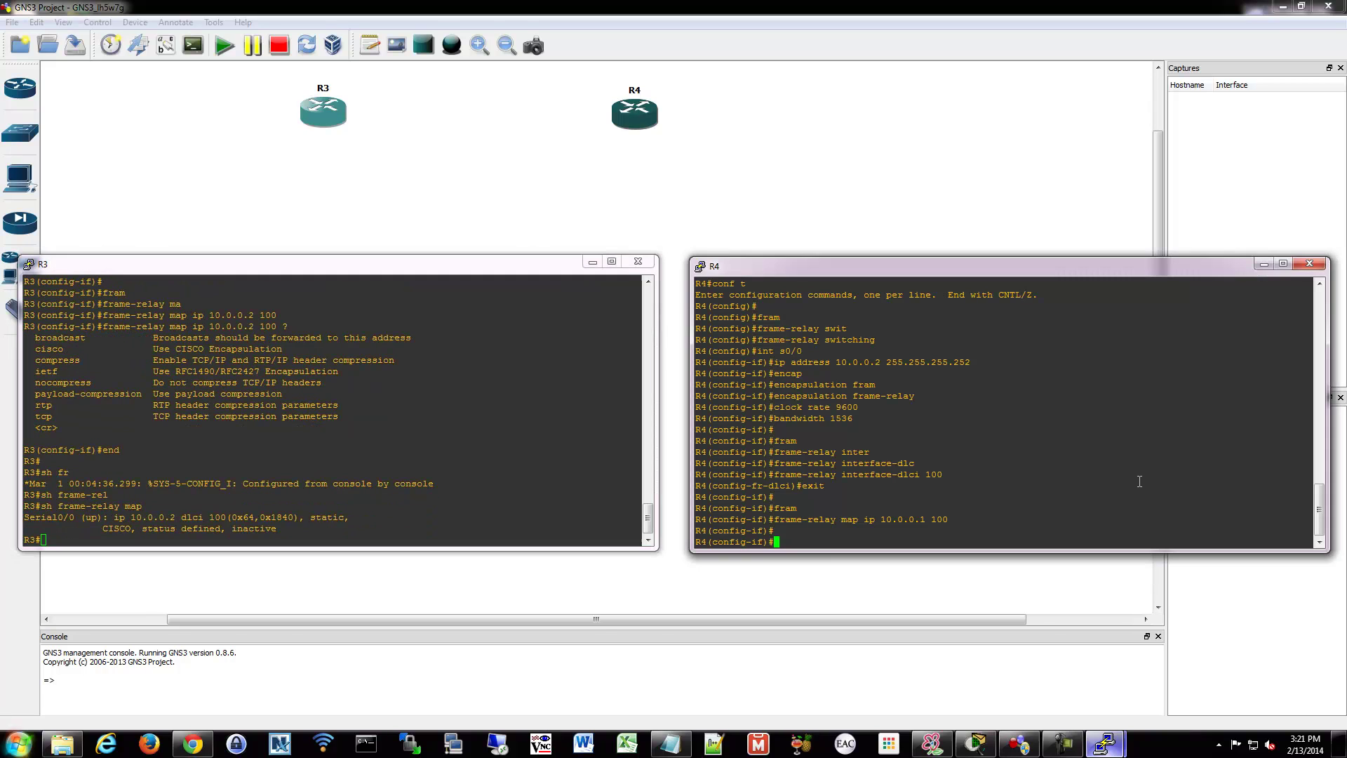
pyautogui.write('end')
pyautogui.press('Return')
pyautogui.press('Return')
pyautogui.press('Return')
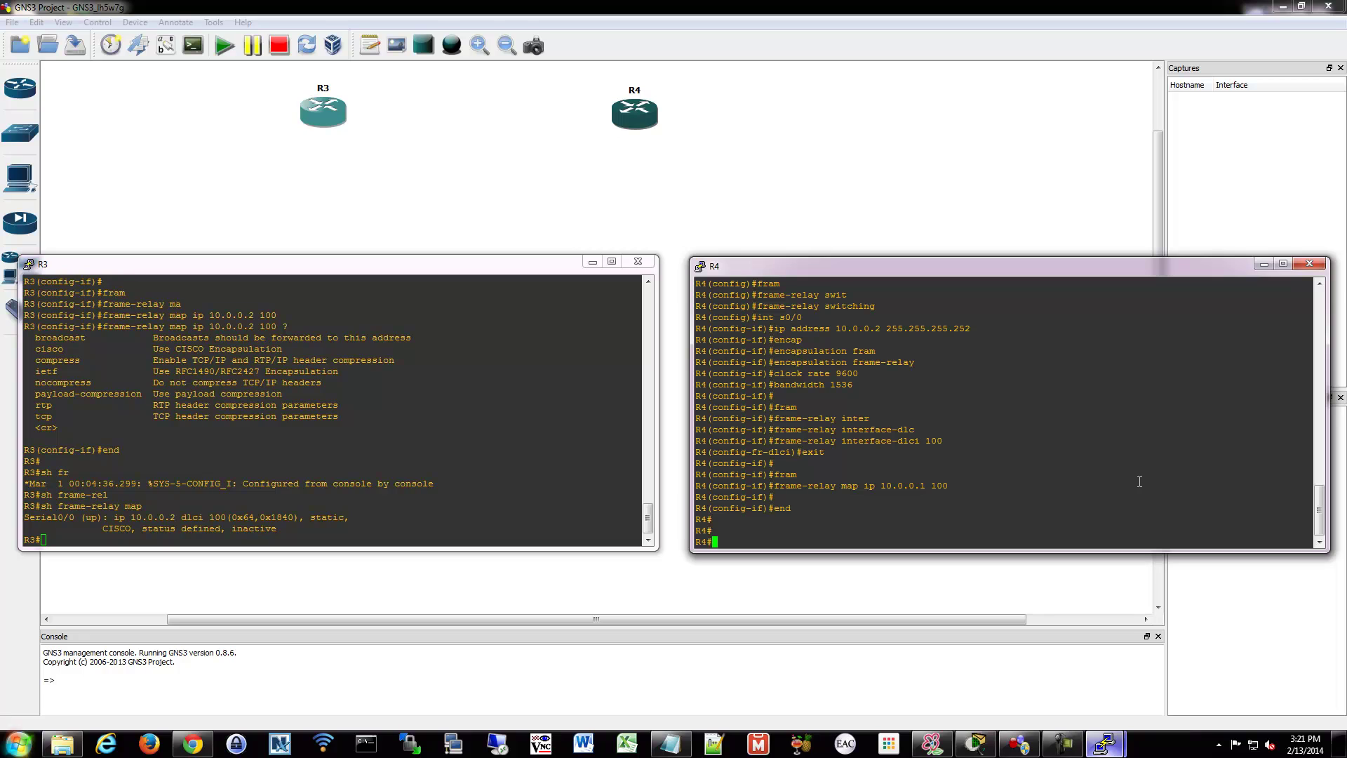
pyautogui.write('sh frame')
pyautogui.press('Tab')
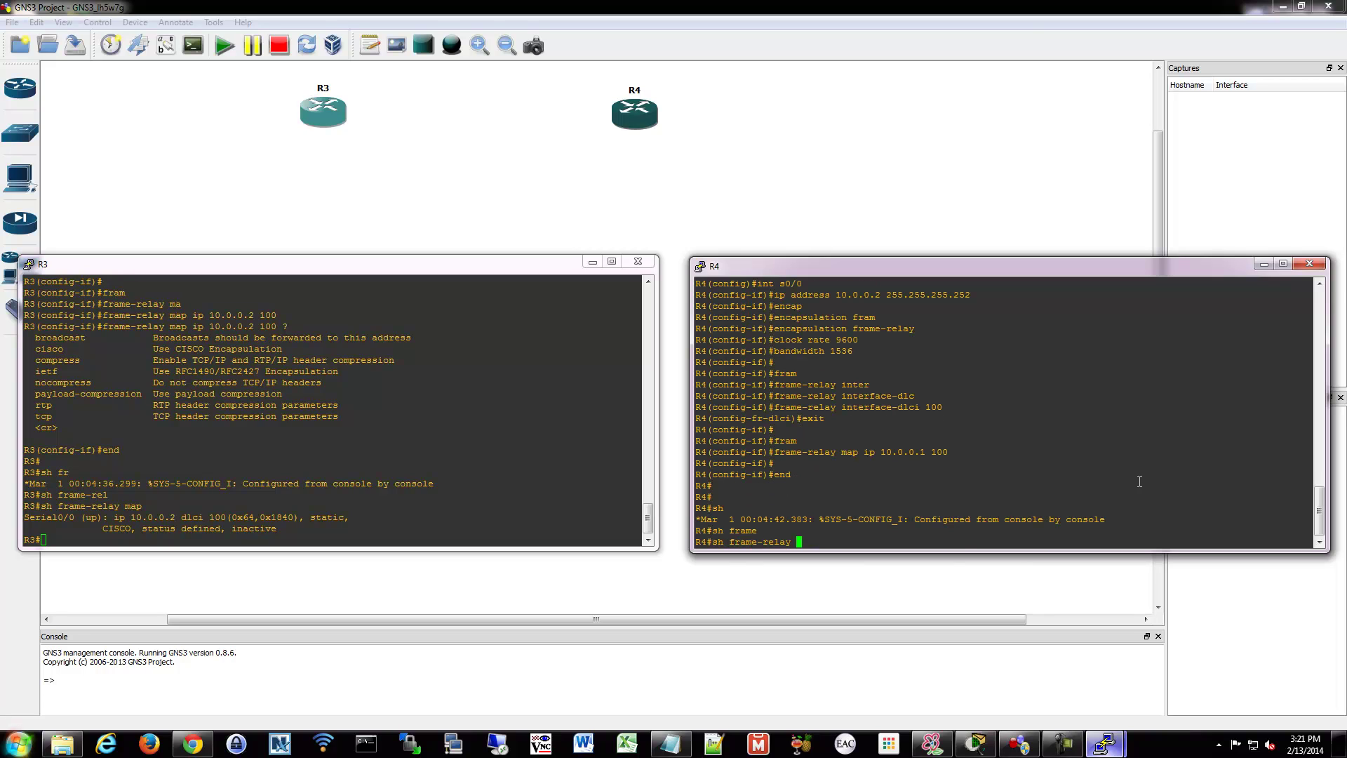
pyautogui.write('map')
pyautogui.press('Return')
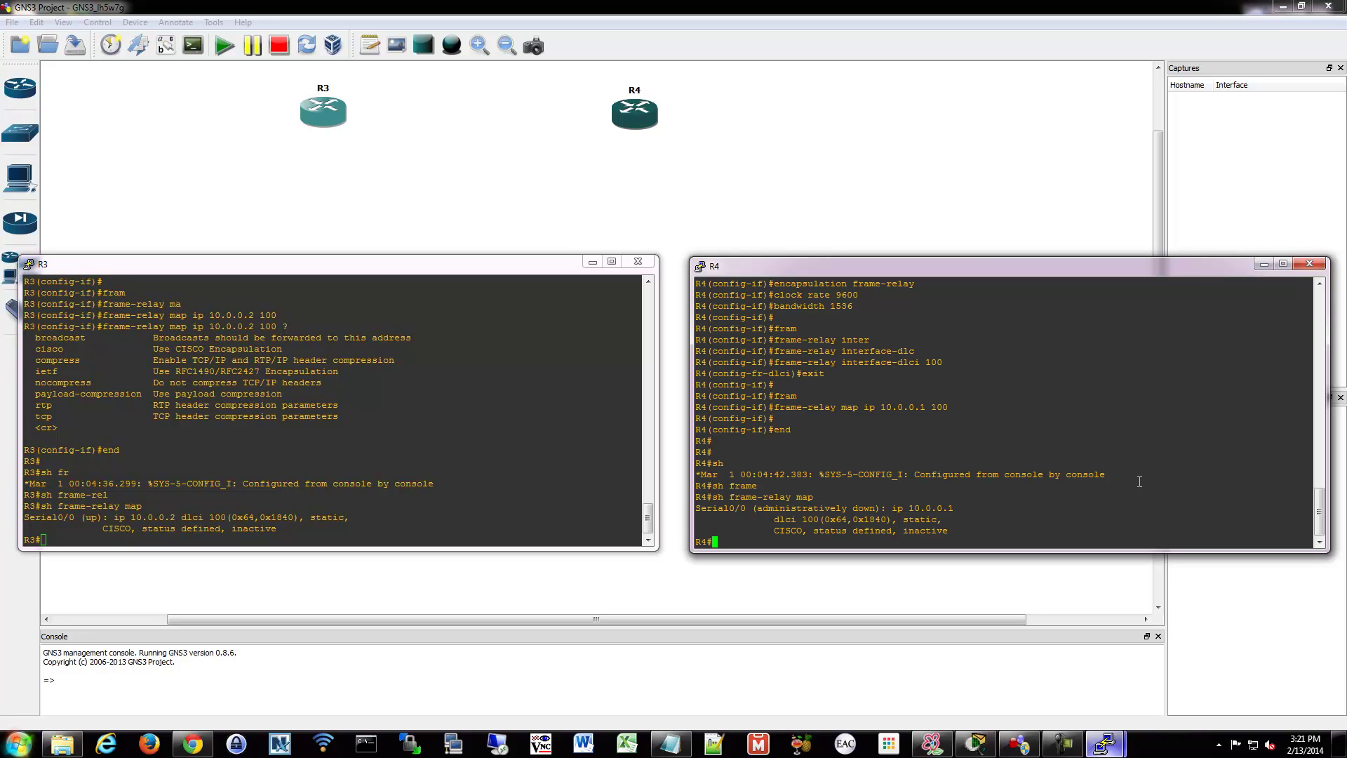
# Step: Enable R4's Serial0/0 interface with no shutdown and return to privileged mode
pyautogui.write('conf t')
pyautogui.press('Return')
pyautogui.write('int s0/0')
pyautogui.press('Return')
pyautogui.write('no shut')
pyautogui.press('Return')
pyautogui.press('Return')
pyautogui.write('end')
pyautogui.press('Return')
pyautogui.press('Return')
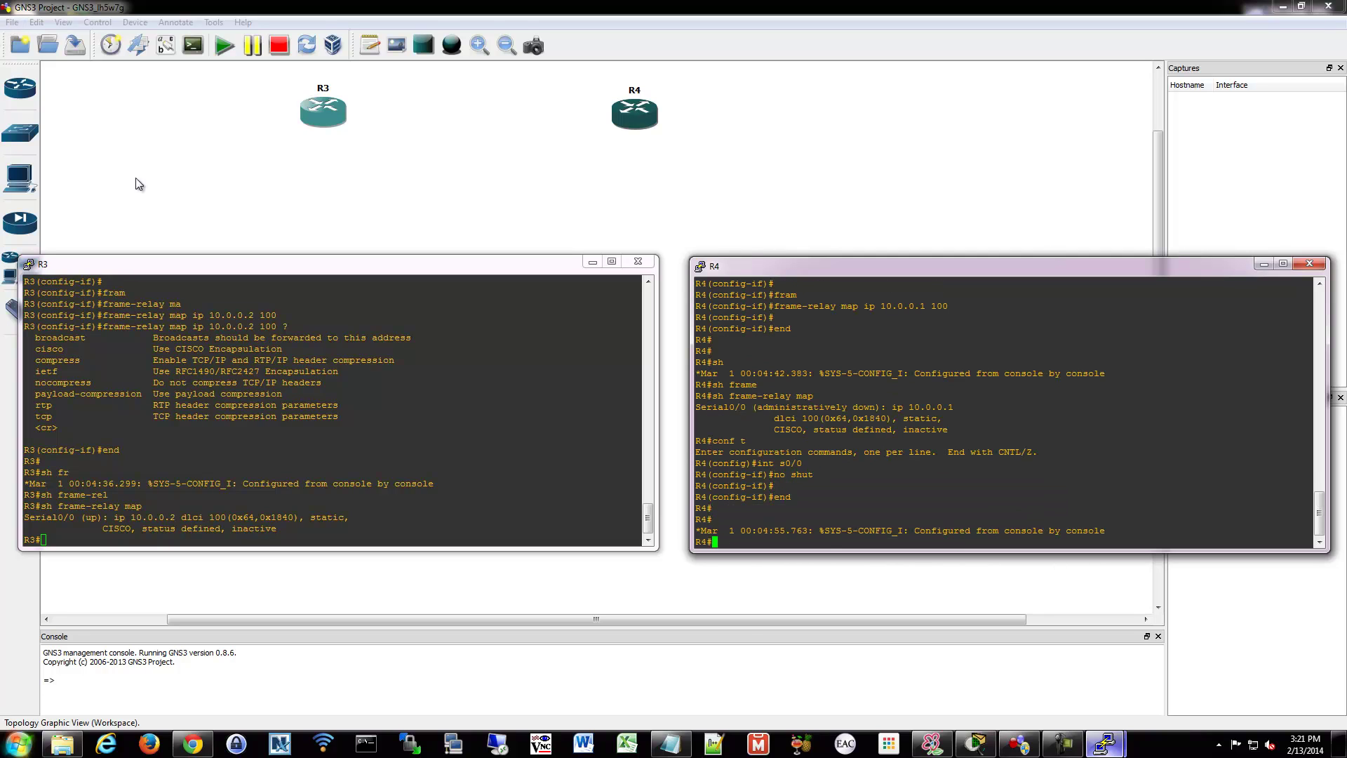
# Step: Draw a link on the canvas from R3's s0/0 to R4's s0/0
pyautogui.click(341, 224)
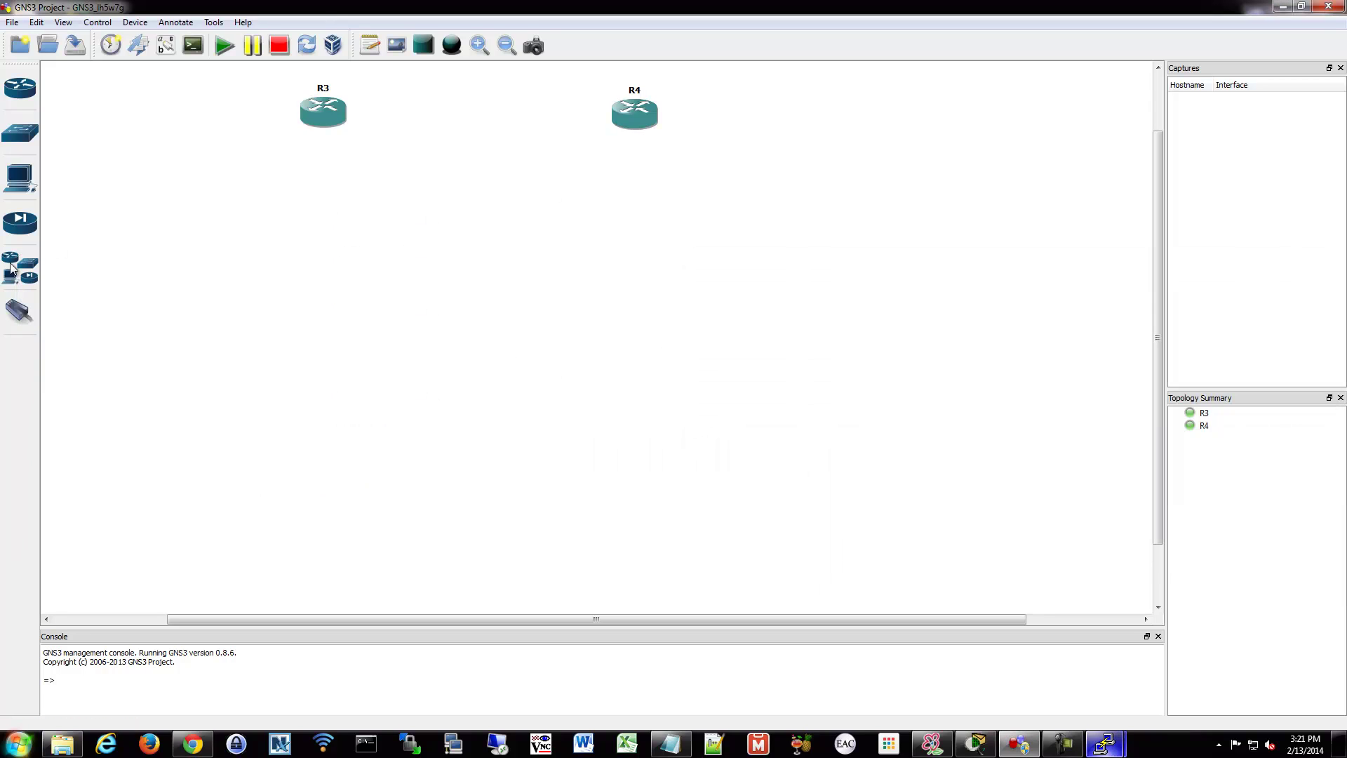
pyautogui.click(19, 312)
pyautogui.click(326, 104)
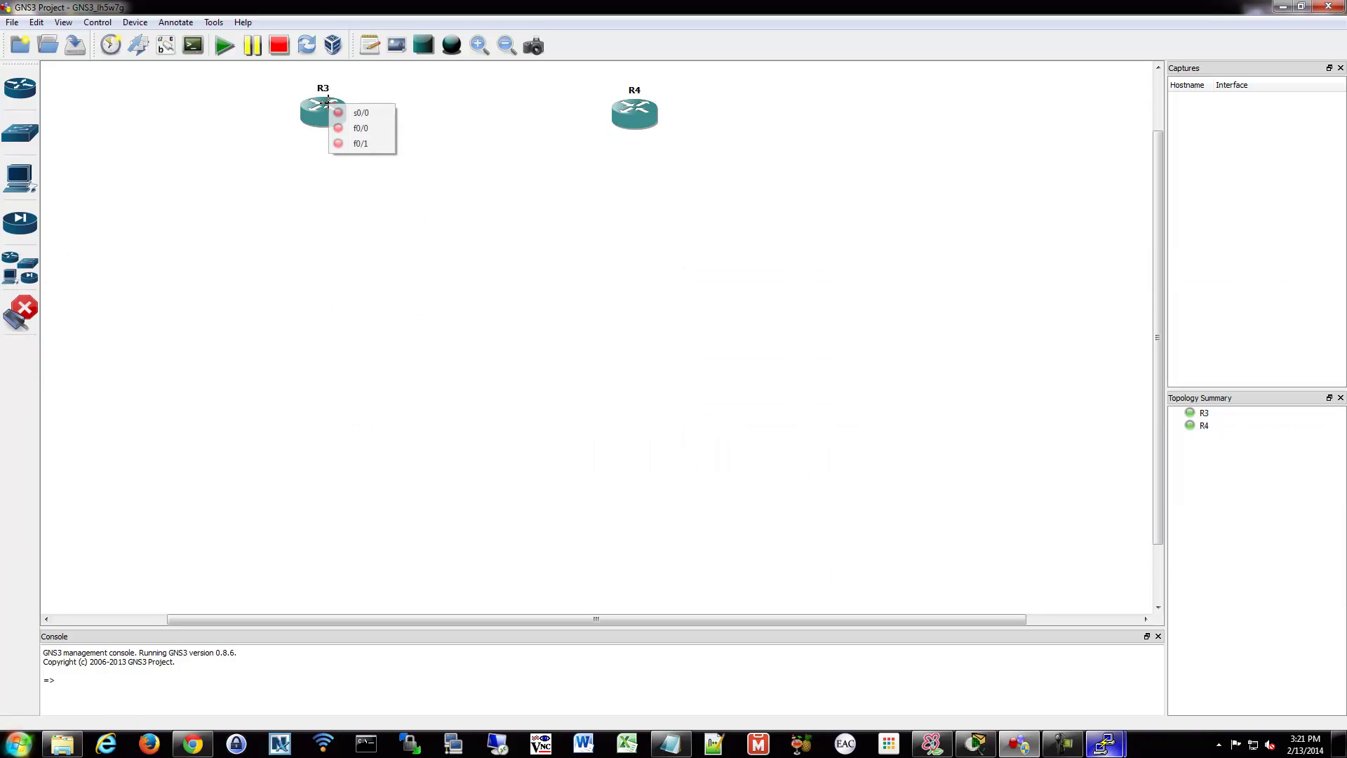
pyautogui.click(361, 112)
pyautogui.click(634, 107)
pyautogui.click(654, 117)
pyautogui.click(22, 312)
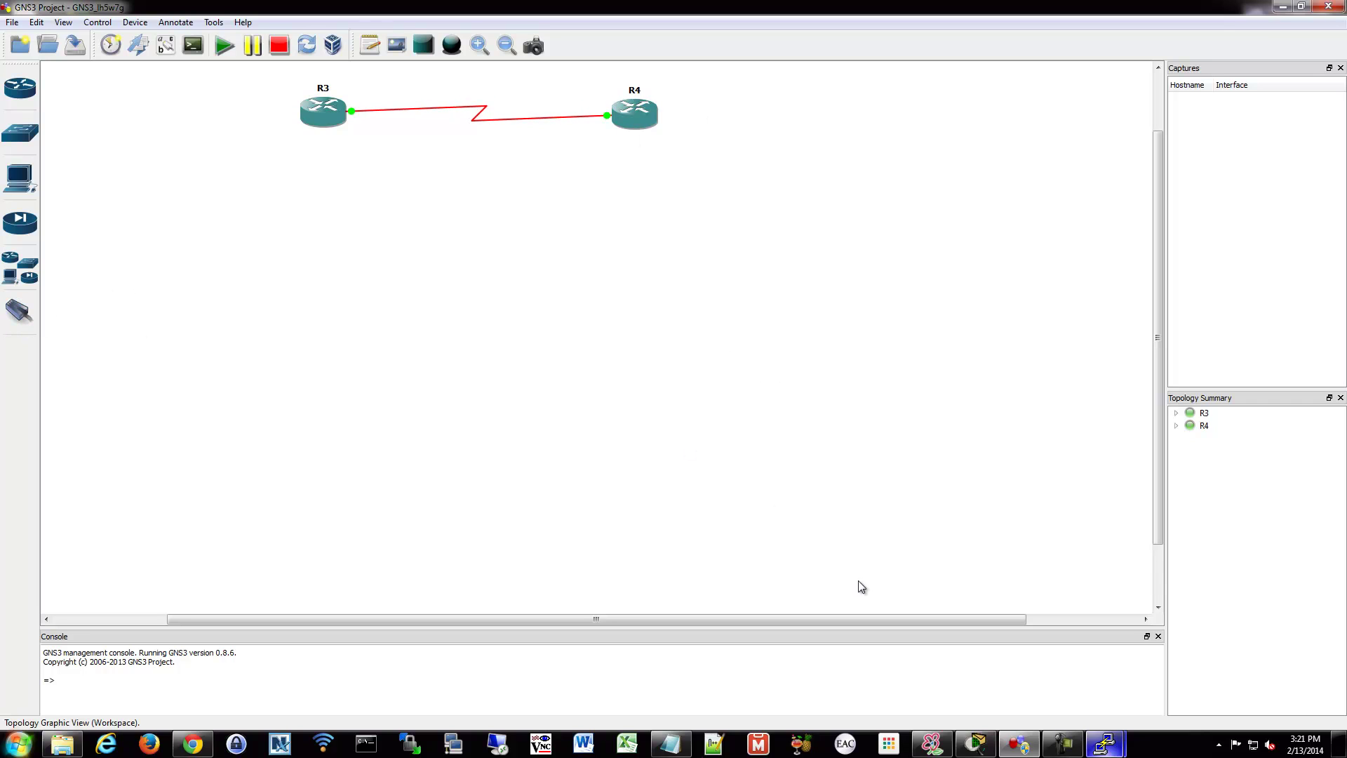
# Step: Bring the R3 and R4 consoles back from the taskbar, with R3 active
pyautogui.moveTo(1105, 744)
pyautogui.click(1059, 697)
pyautogui.click(1181, 690)
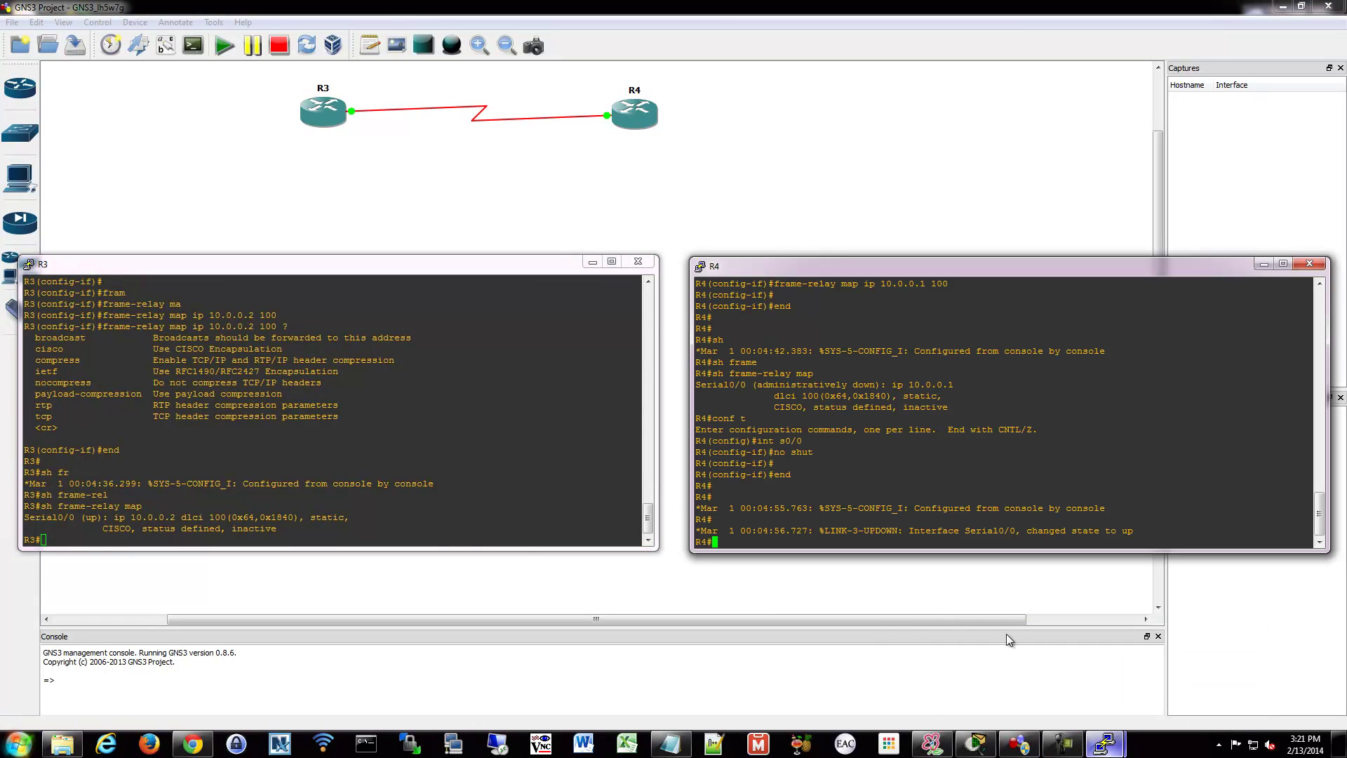
pyautogui.click(364, 527)
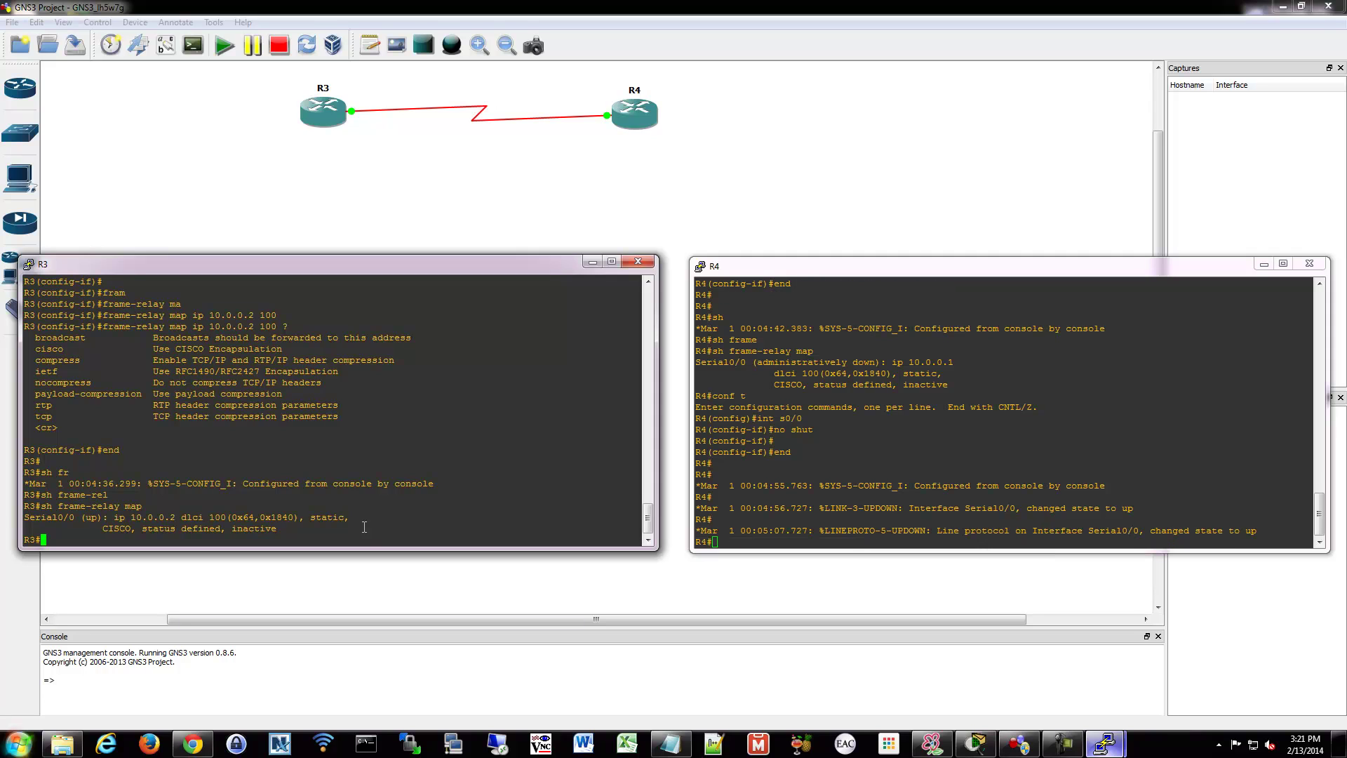
# Step: Run sh ip int br on R3 repeatedly until Serial0/0 at 10.0.0.1 shows up/up
pyautogui.press('Return')
pyautogui.press('Return')
pyautogui.write('sh ip int br')
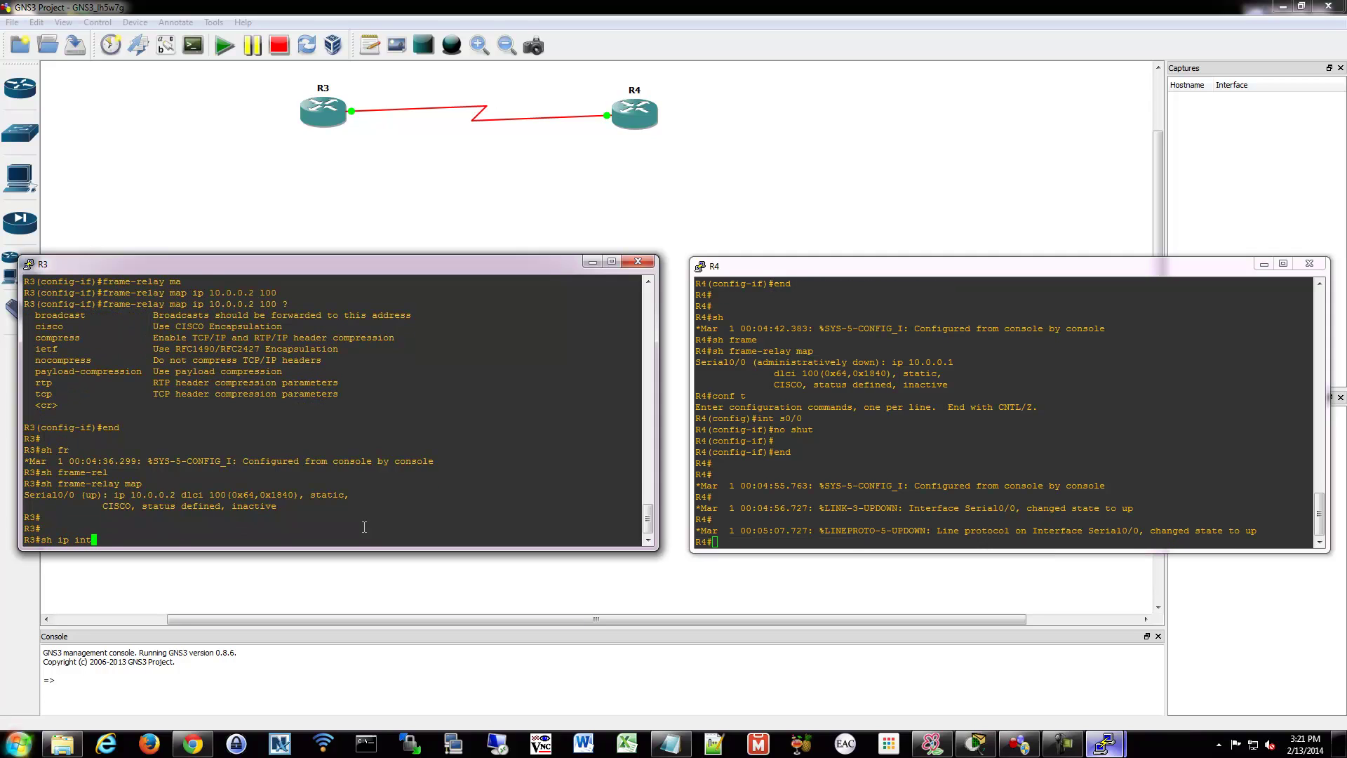
pyautogui.press('Return')
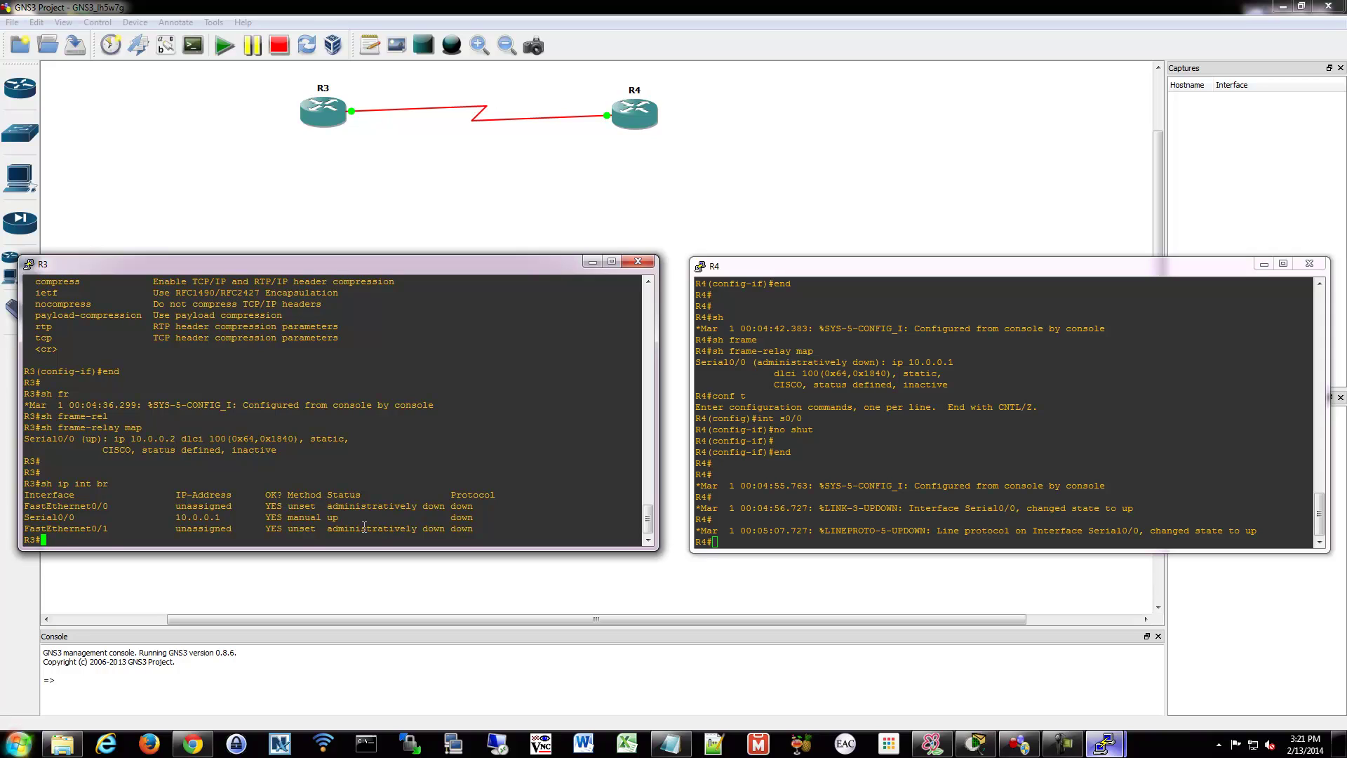
pyautogui.press('Up')
pyautogui.press('Return')
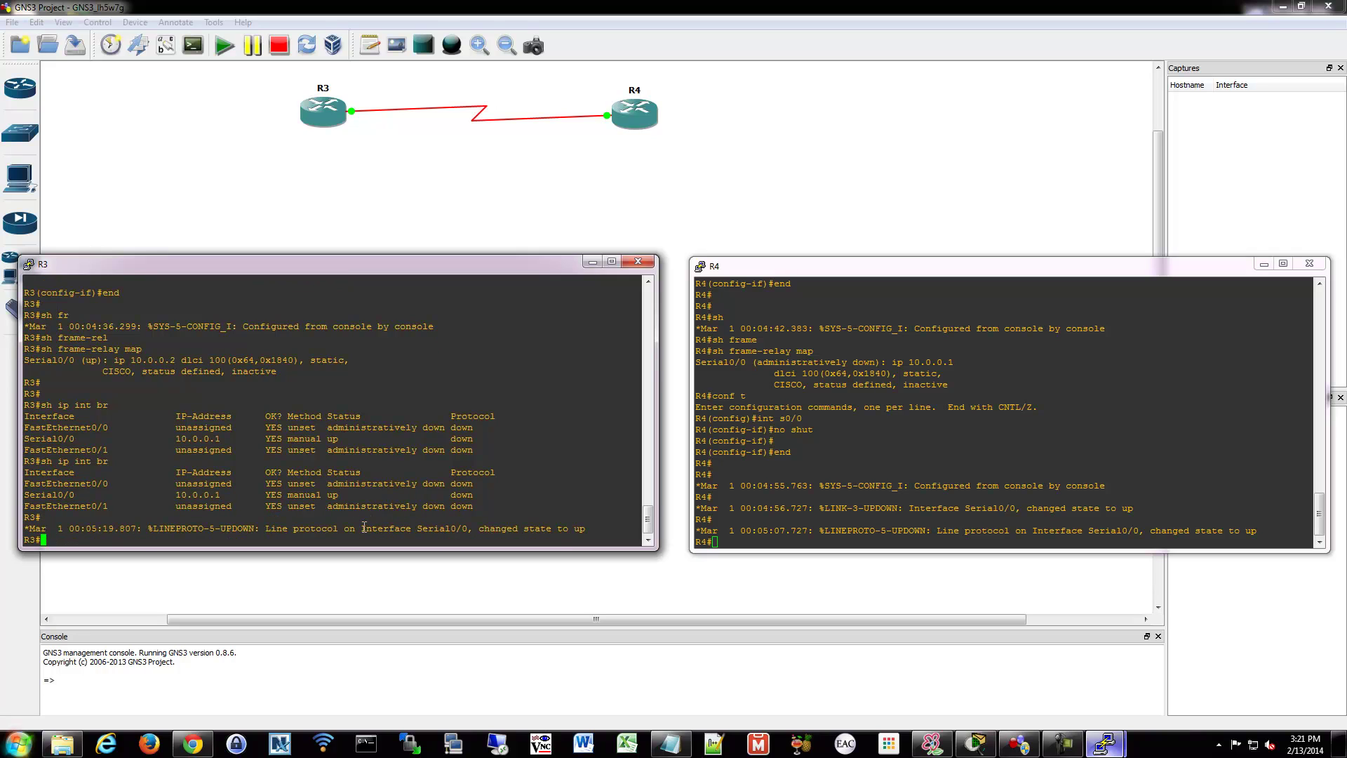
pyautogui.press('Up')
pyautogui.press('Return')
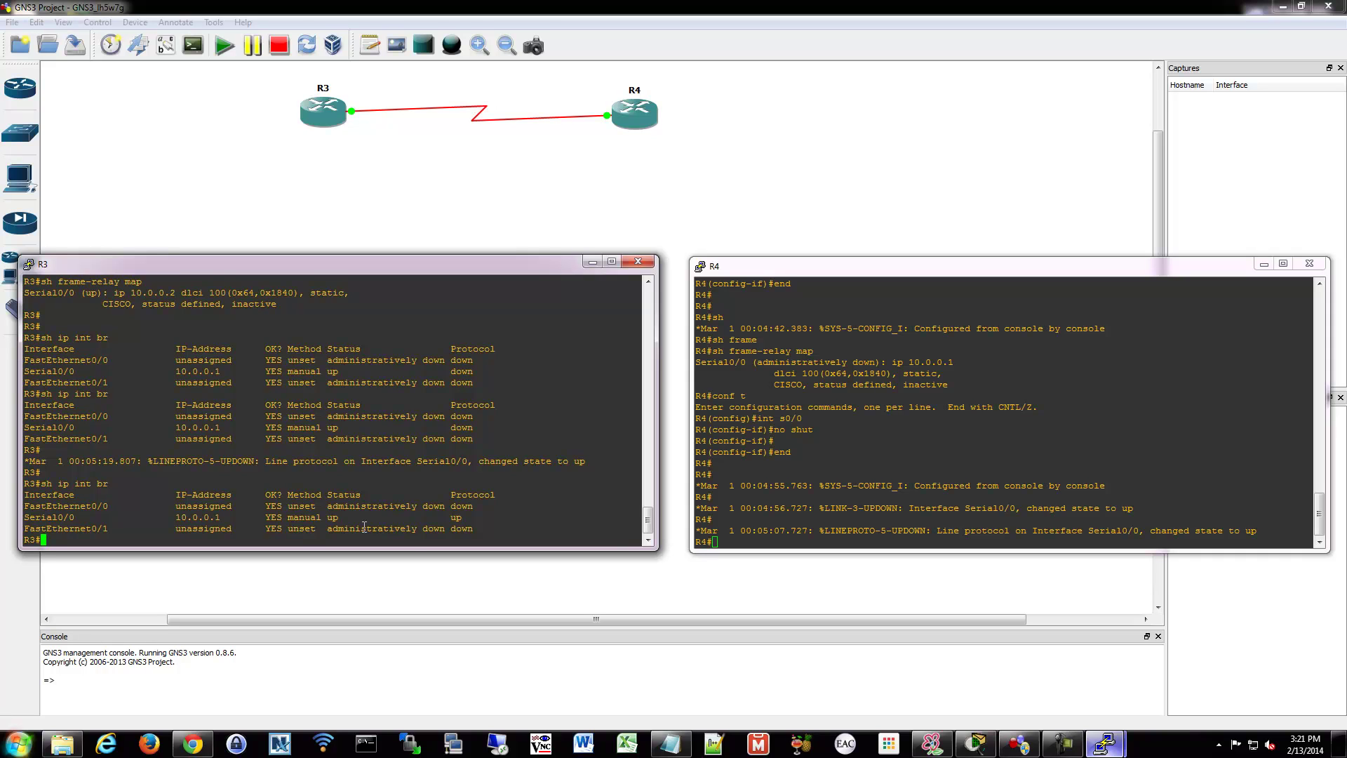
# Step: Display R3's Serial0/0 interface details with show interfaces s0/0
pyautogui.write('show inter')
pyautogui.press('Tab')
pyautogui.write('s0/0')
pyautogui.press('Return')
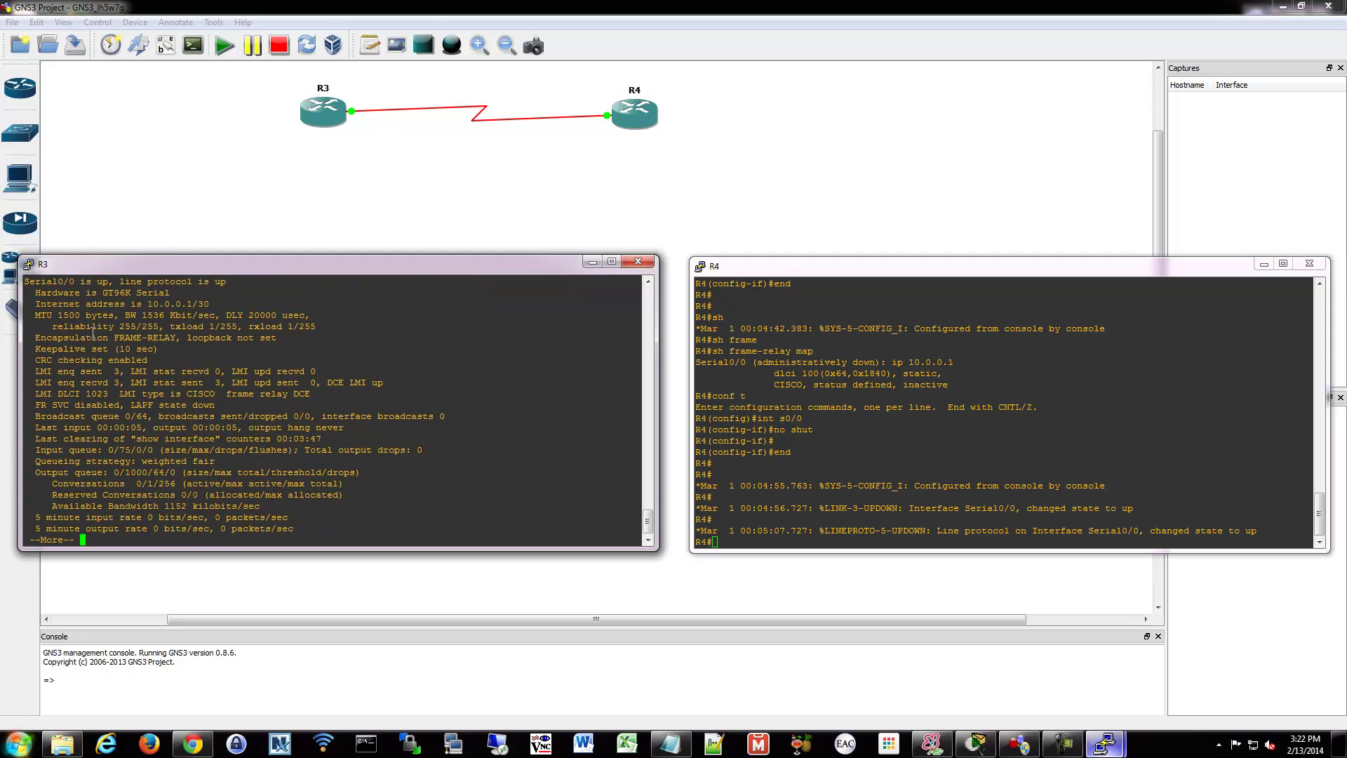
# Step: Highlight the FRAME-RELAY encapsulation and Cisco LMI DLCI 1023 lines, then end the paged output
pyautogui.moveTo(97, 338); pyautogui.dragTo(183, 335)
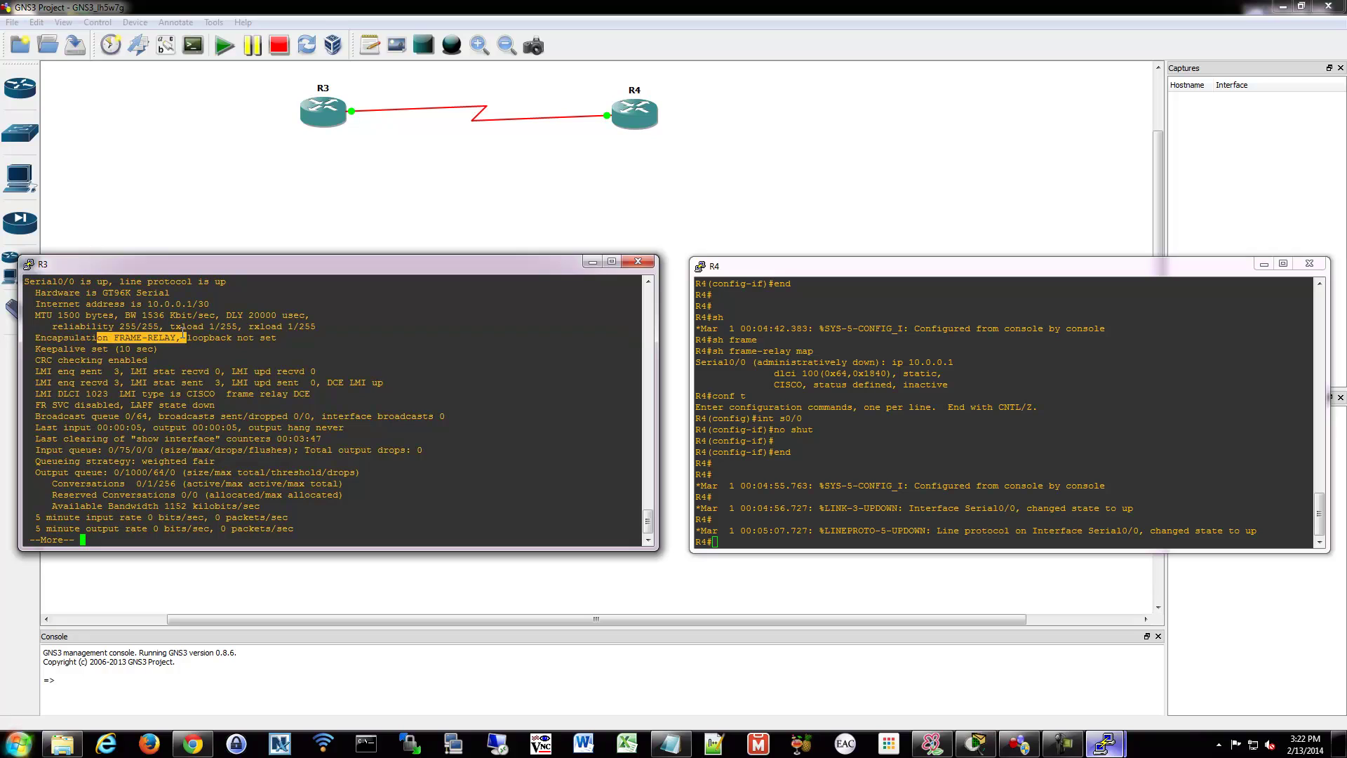
pyautogui.click(98, 406)
pyautogui.moveTo(74, 502); pyautogui.dragTo(210, 517)
pyautogui.click(234, 384)
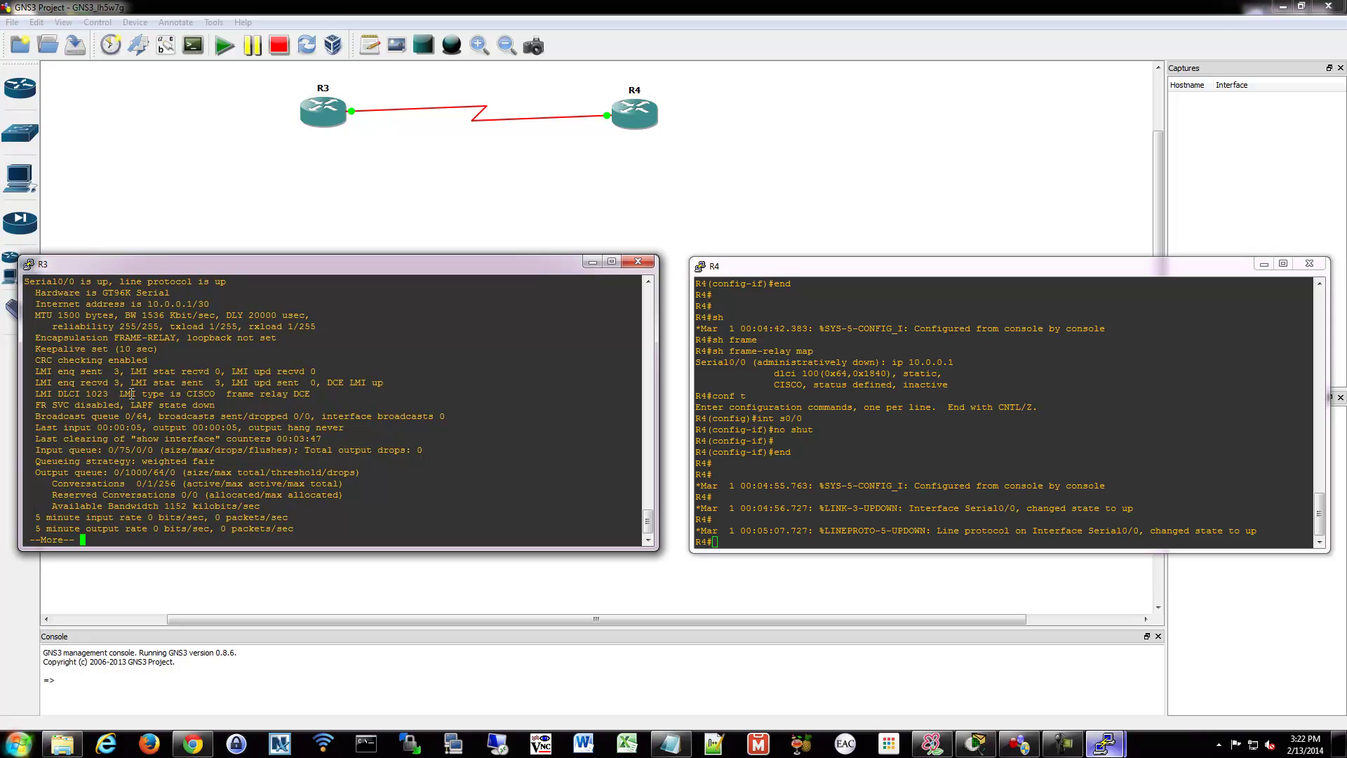
pyautogui.moveTo(131, 394); pyautogui.dragTo(215, 388)
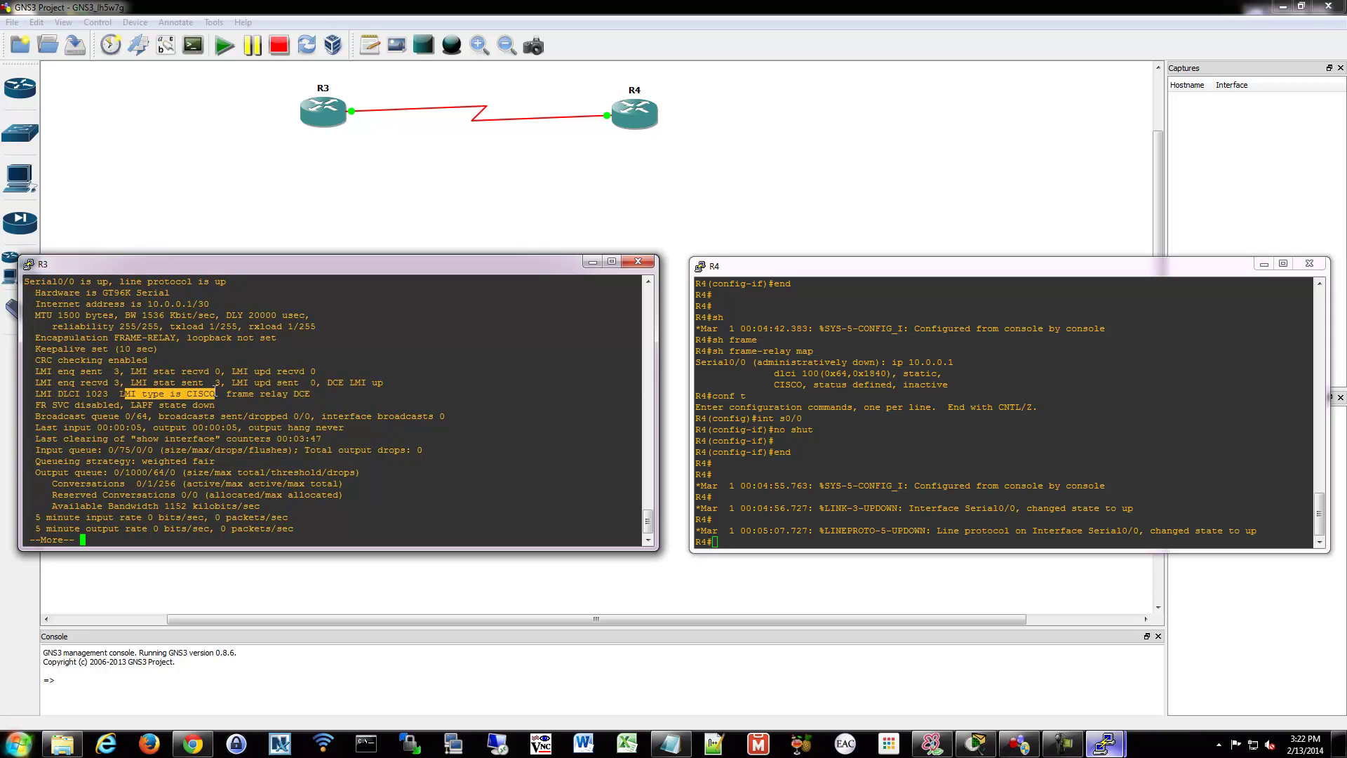
pyautogui.moveTo(74, 393); pyautogui.dragTo(321, 392)
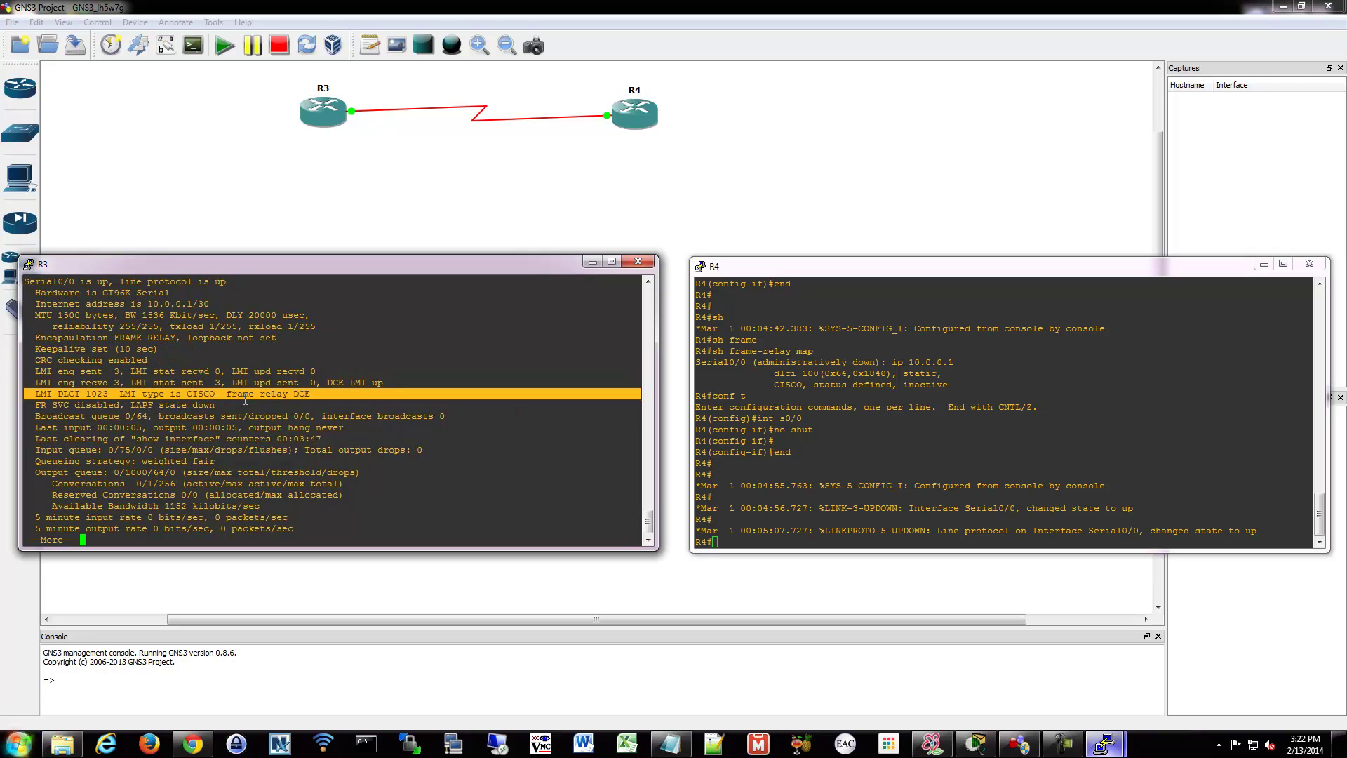
pyautogui.click(288, 485)
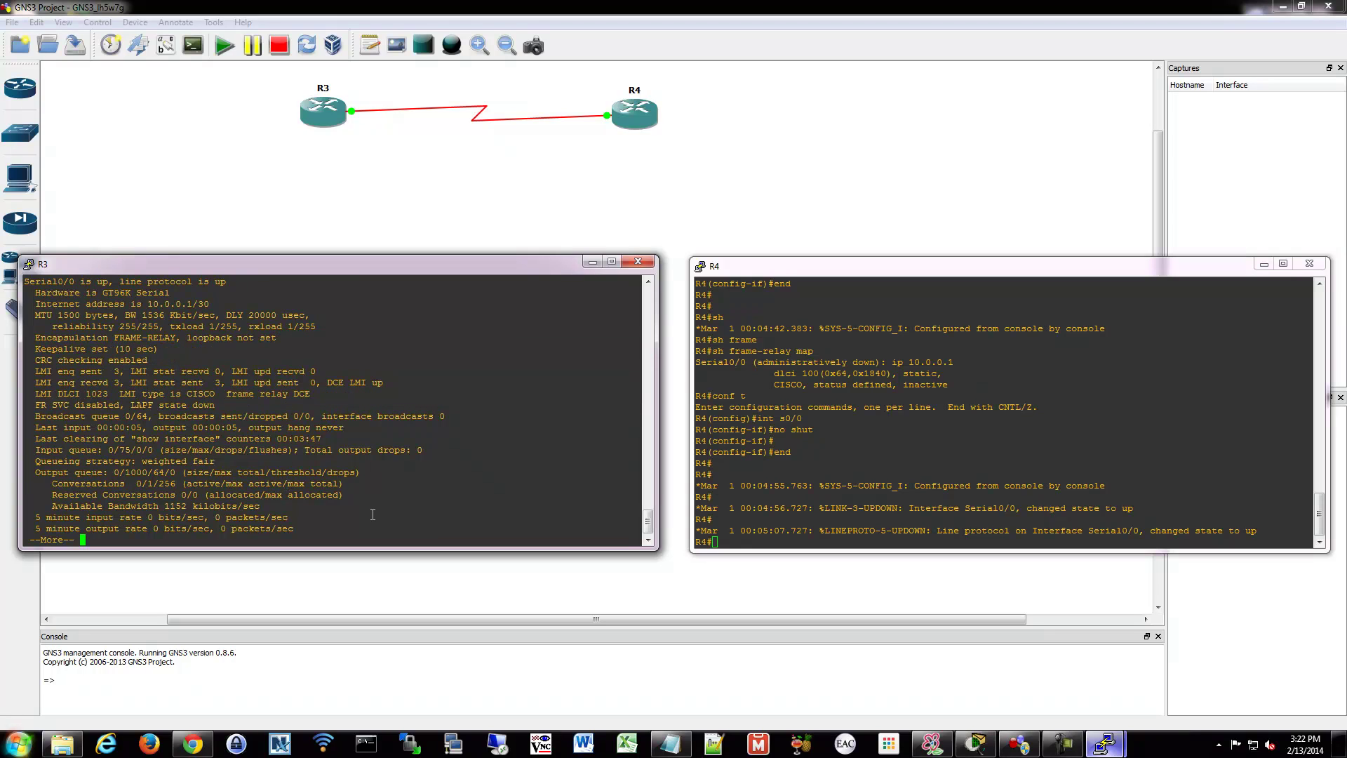
pyautogui.press('space')
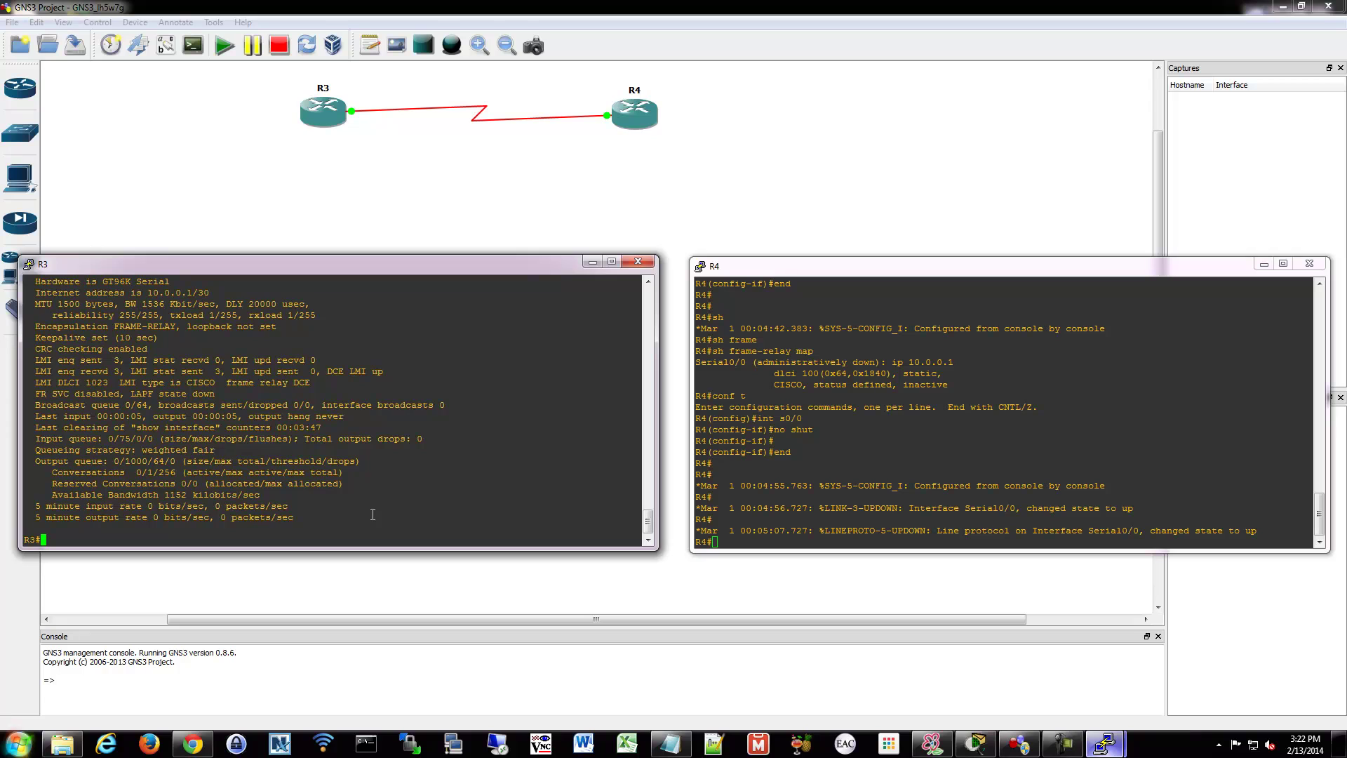
# Step: Show R3's frame-relay LMI statistics
pyautogui.write('show fram')
pyautogui.press('Tab')
pyautogui.write('lmi')
pyautogui.press('Return')
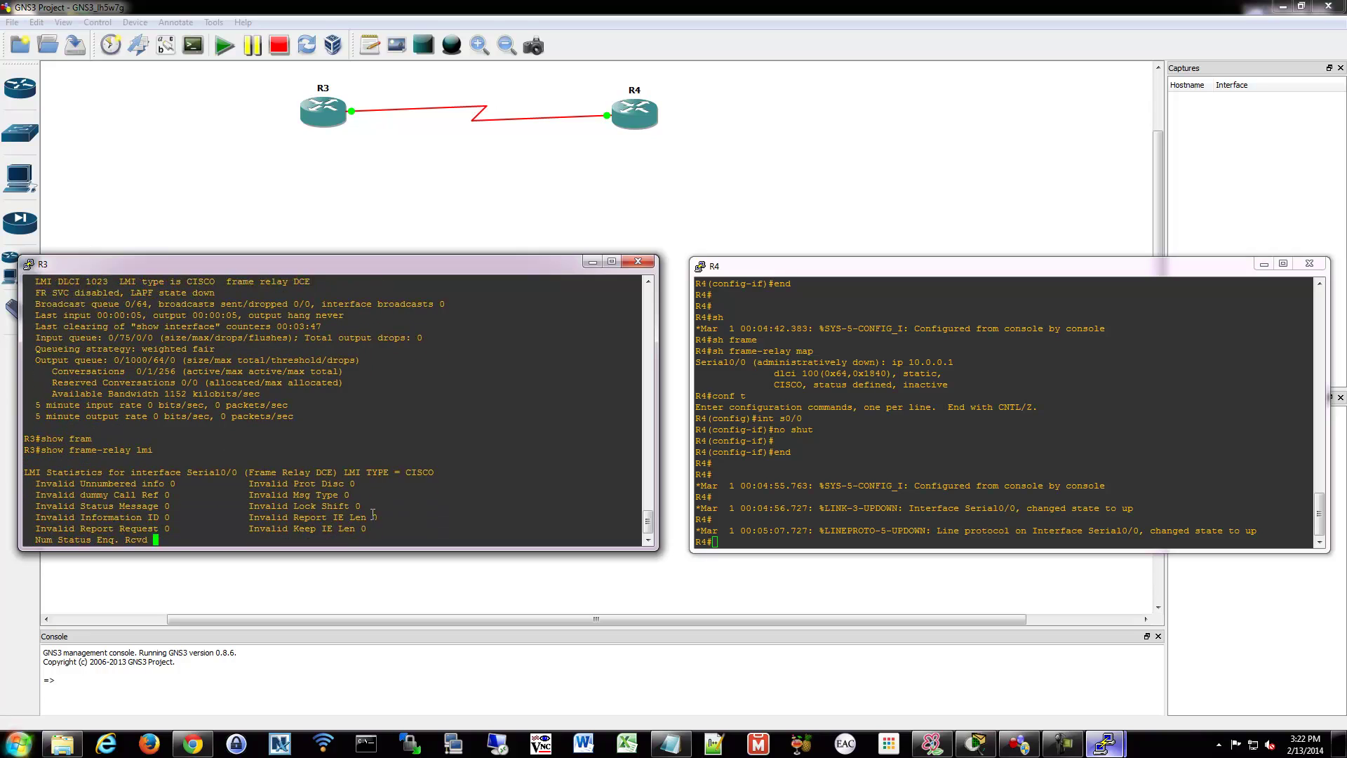
# Step: Show the frame-relay PVC statistics for DLCI 100, then list show frame-relay options
pyautogui.press('Up')
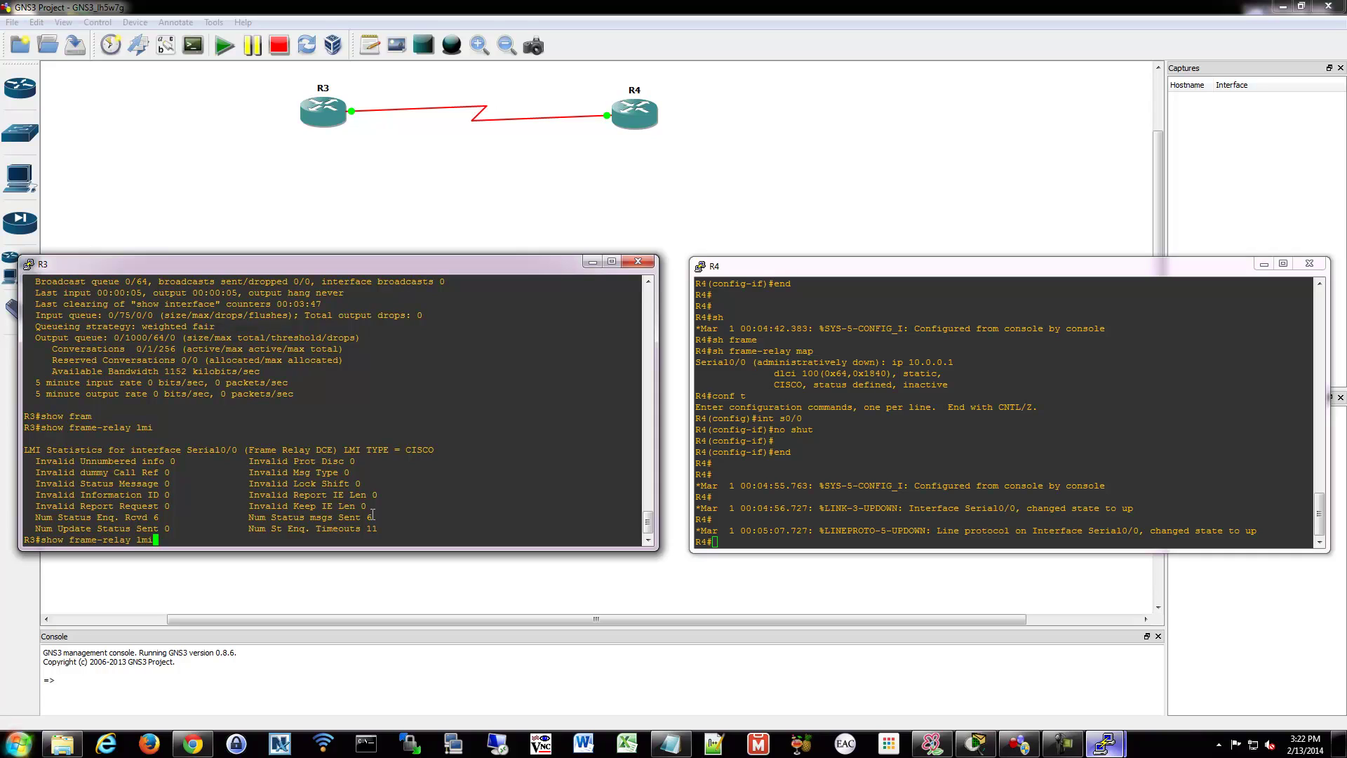
pyautogui.press('BackSpace')
pyautogui.press('BackSpace')
pyautogui.press('BackSpace')
pyautogui.write('pvc')
pyautogui.press('Return')
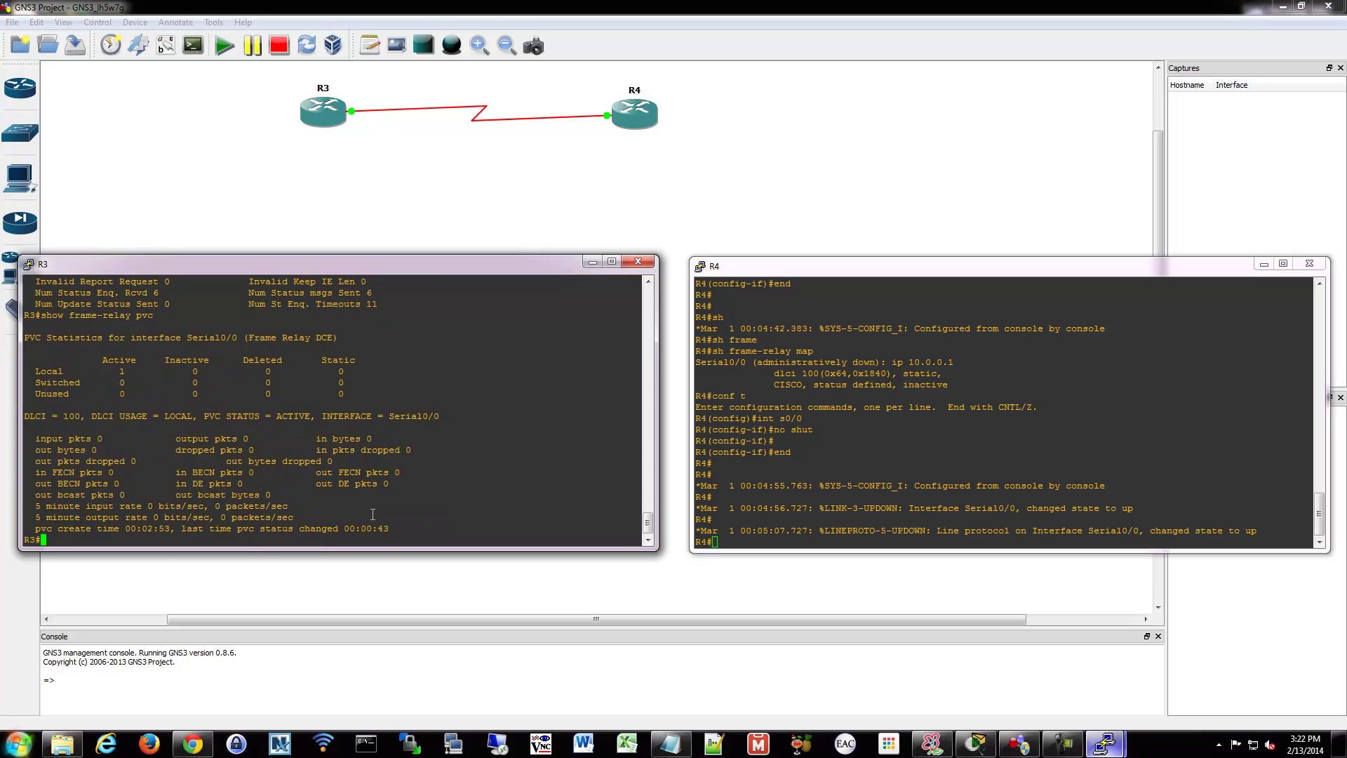
pyautogui.press('Return')
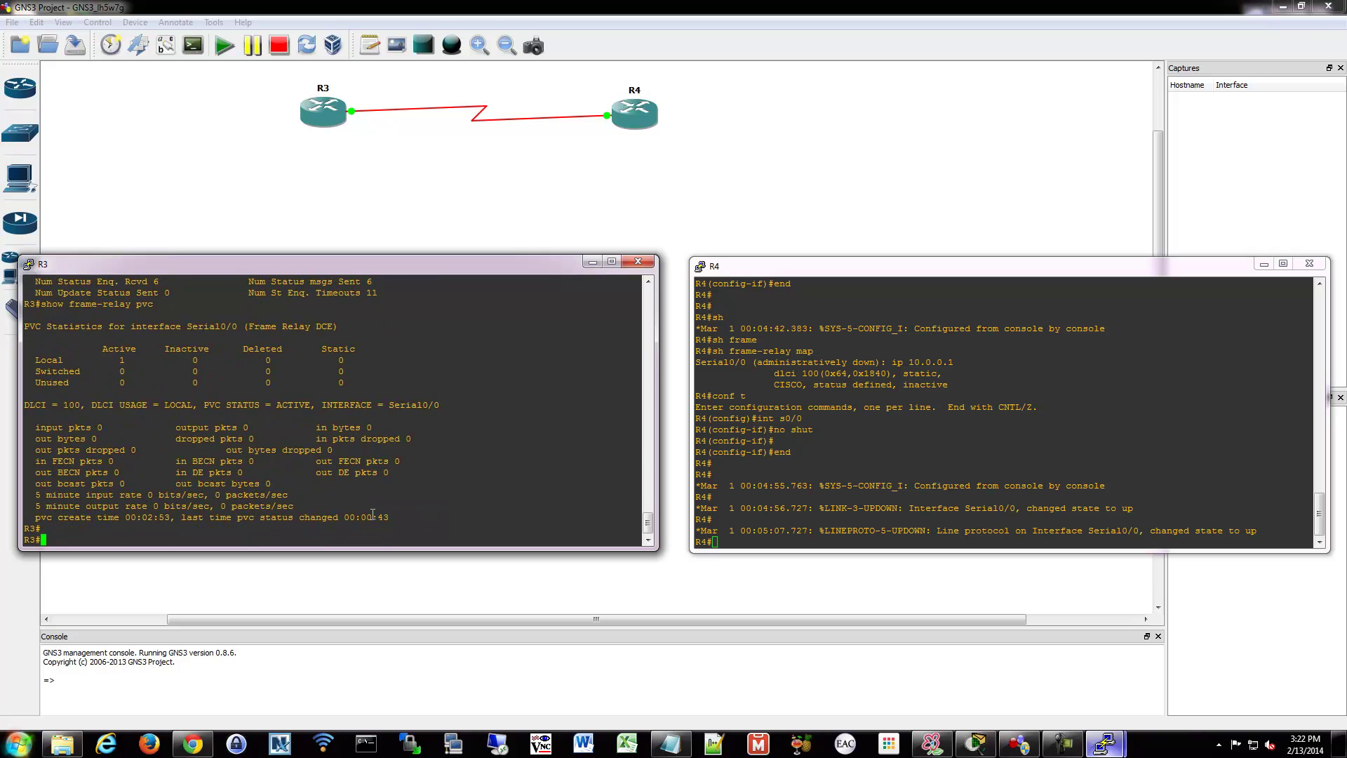
pyautogui.moveTo(372, 517); pyautogui.dragTo(2, 463)
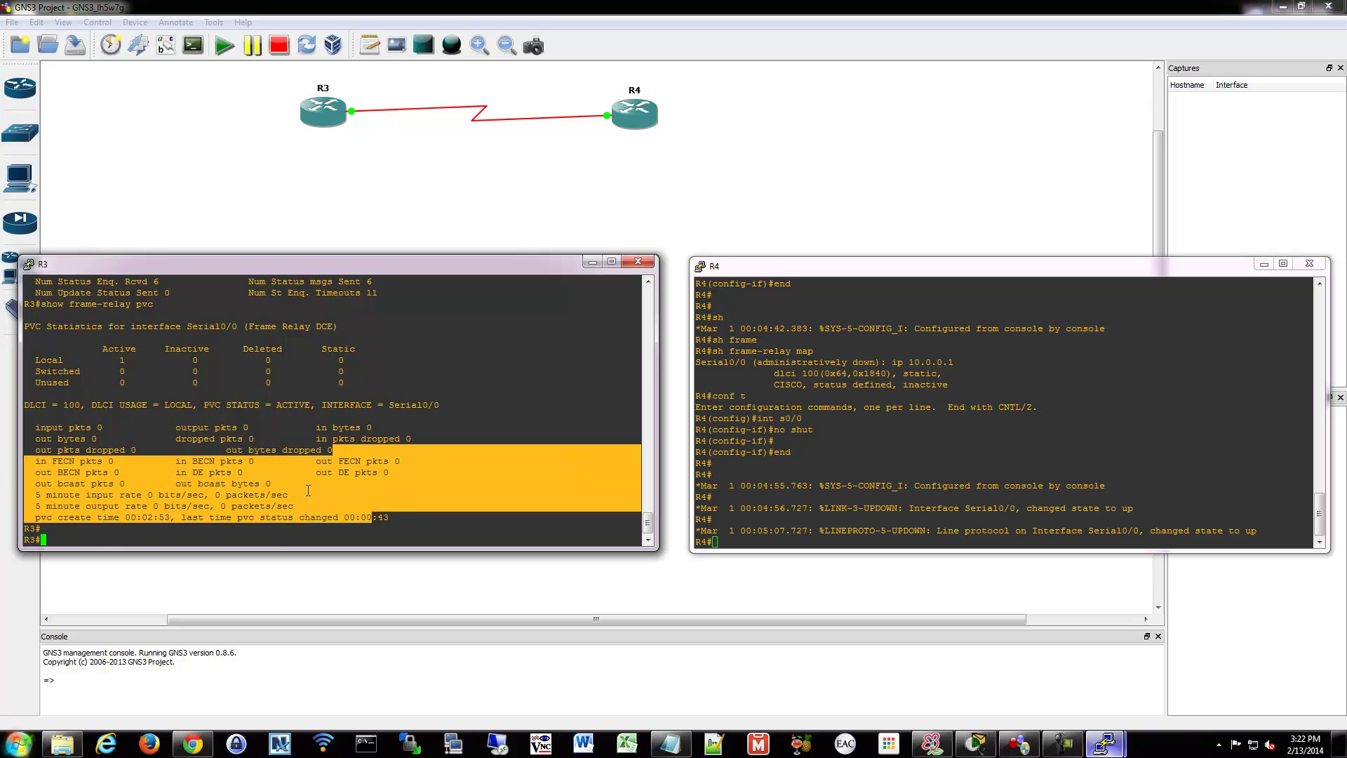
pyautogui.click(341, 513)
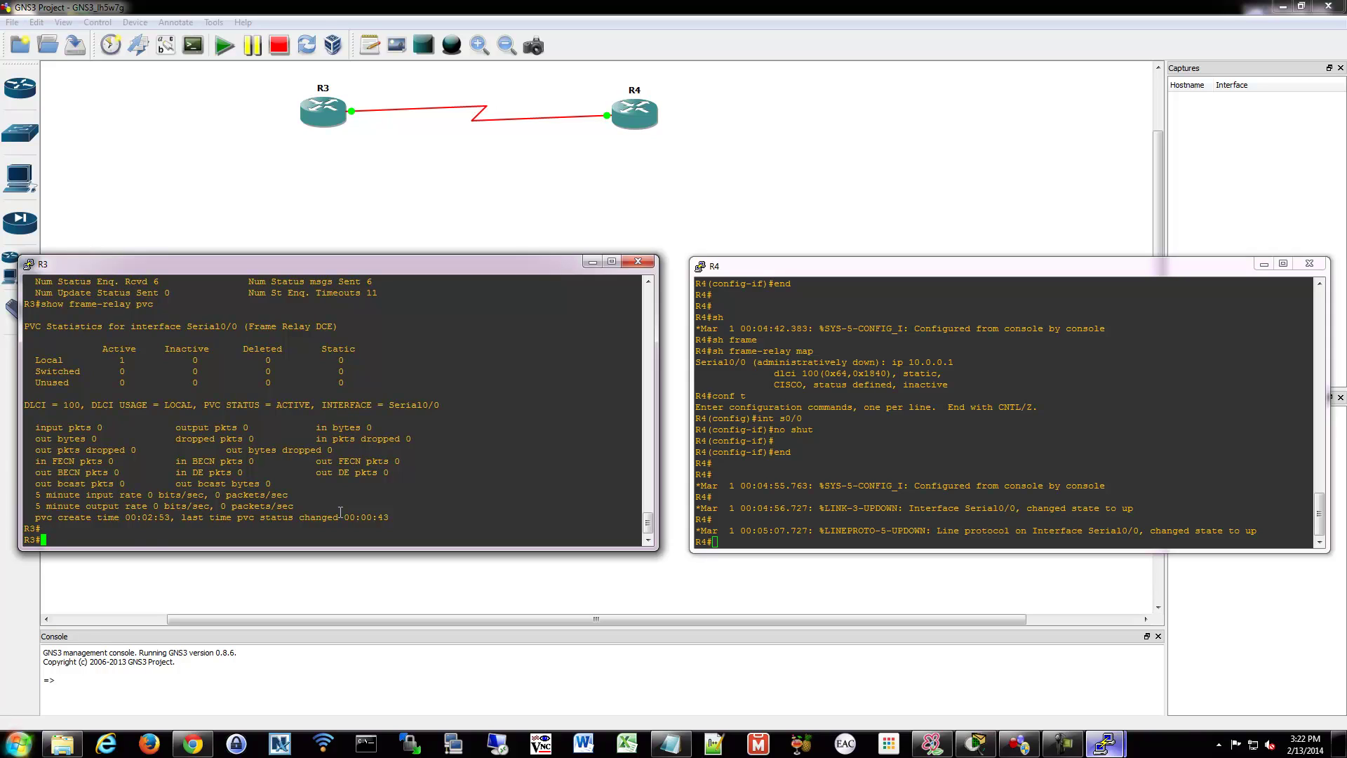
pyautogui.write('show frame-relay ?')
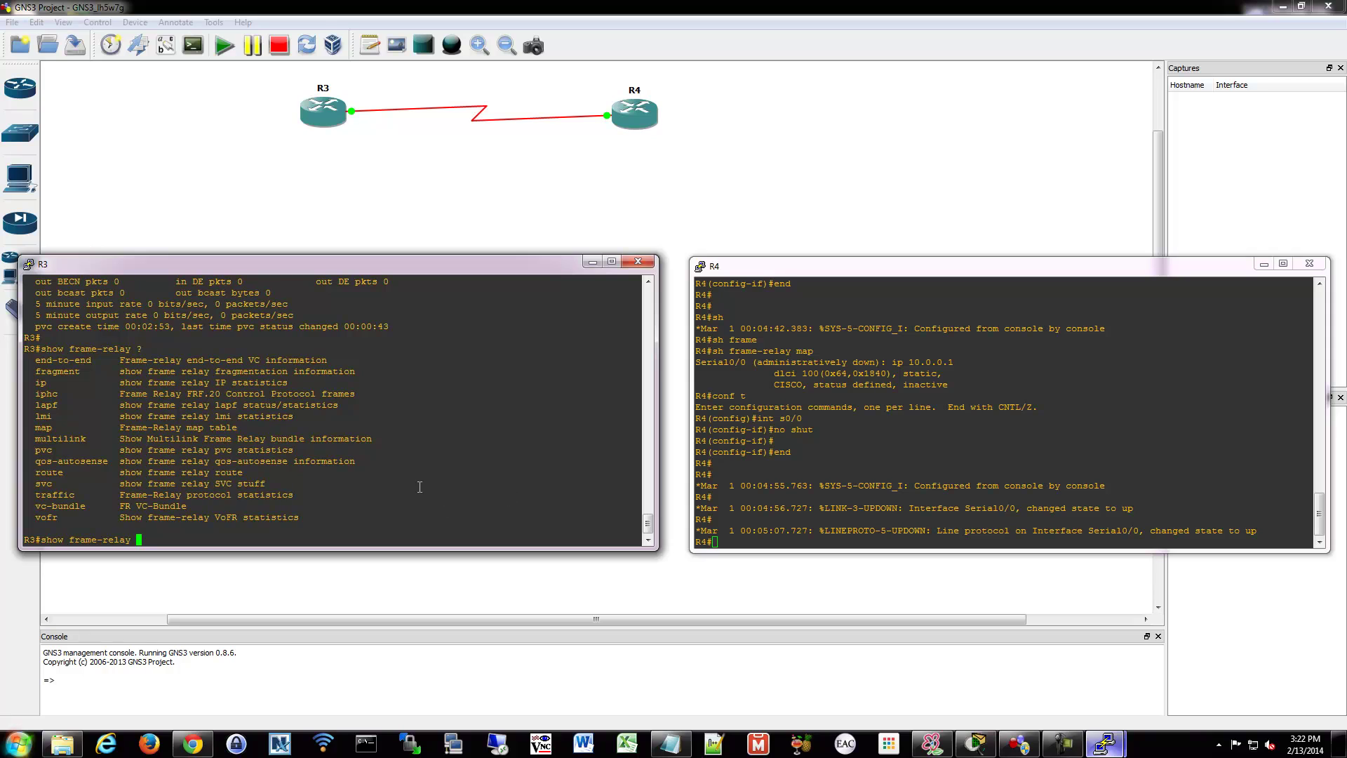
# Step: Display R3's running configuration and highlight the frame-relay switching line
pyautogui.press('BackSpace')
pyautogui.press('BackSpace')
pyautogui.press('BackSpace')
pyautogui.press('BackSpace')
pyautogui.press('BackSpace')
pyautogui.press('BackSpace')
pyautogui.press('BackSpace')
pyautogui.press('BackSpace')
pyautogui.press('BackSpace')
pyautogui.press('BackSpace')
pyautogui.press('BackSpace')
pyautogui.press('BackSpace')
pyautogui.press('BackSpace')
pyautogui.press('BackSpace')
pyautogui.press('BackSpace')
pyautogui.press('BackSpace')
pyautogui.press('BackSpace')
pyautogui.press('Return')
pyautogui.press('Return')
pyautogui.write('sh run')
pyautogui.press('Return')
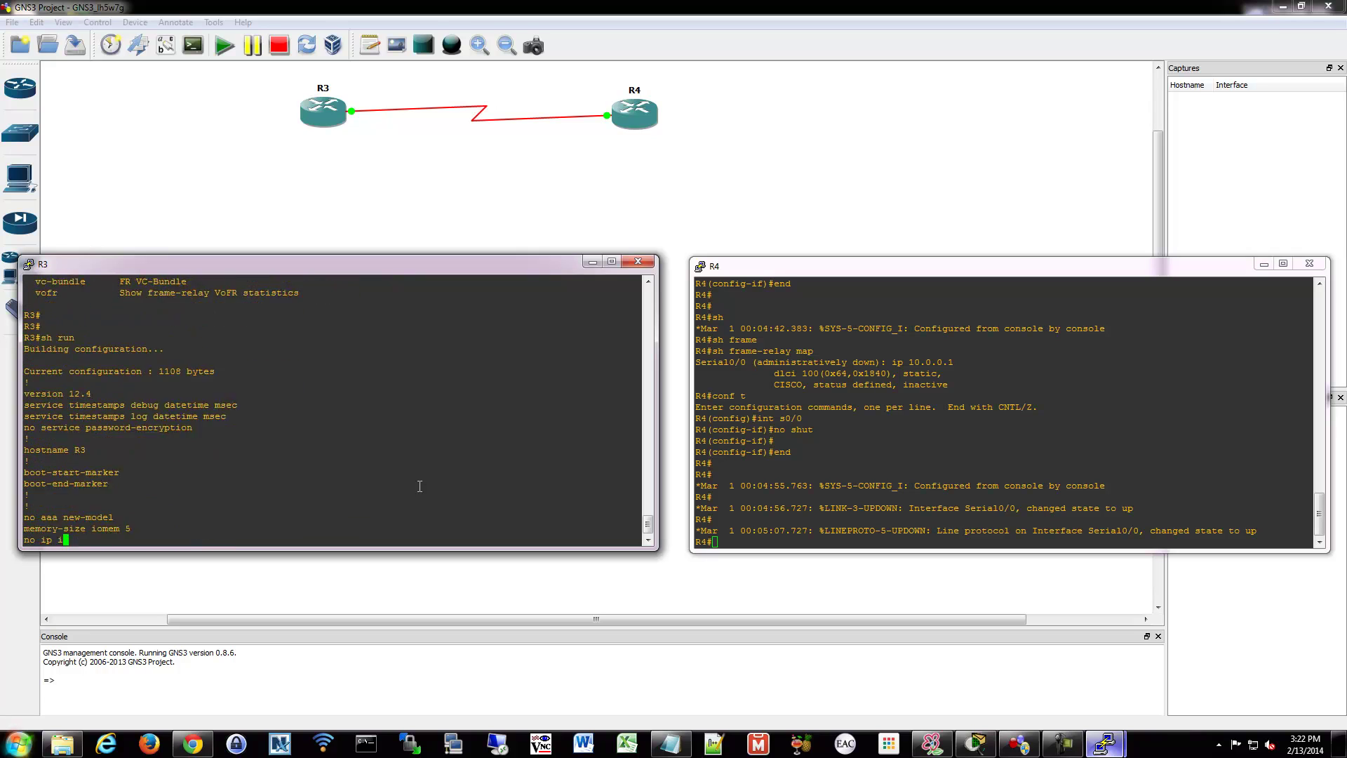
pyautogui.press('space')
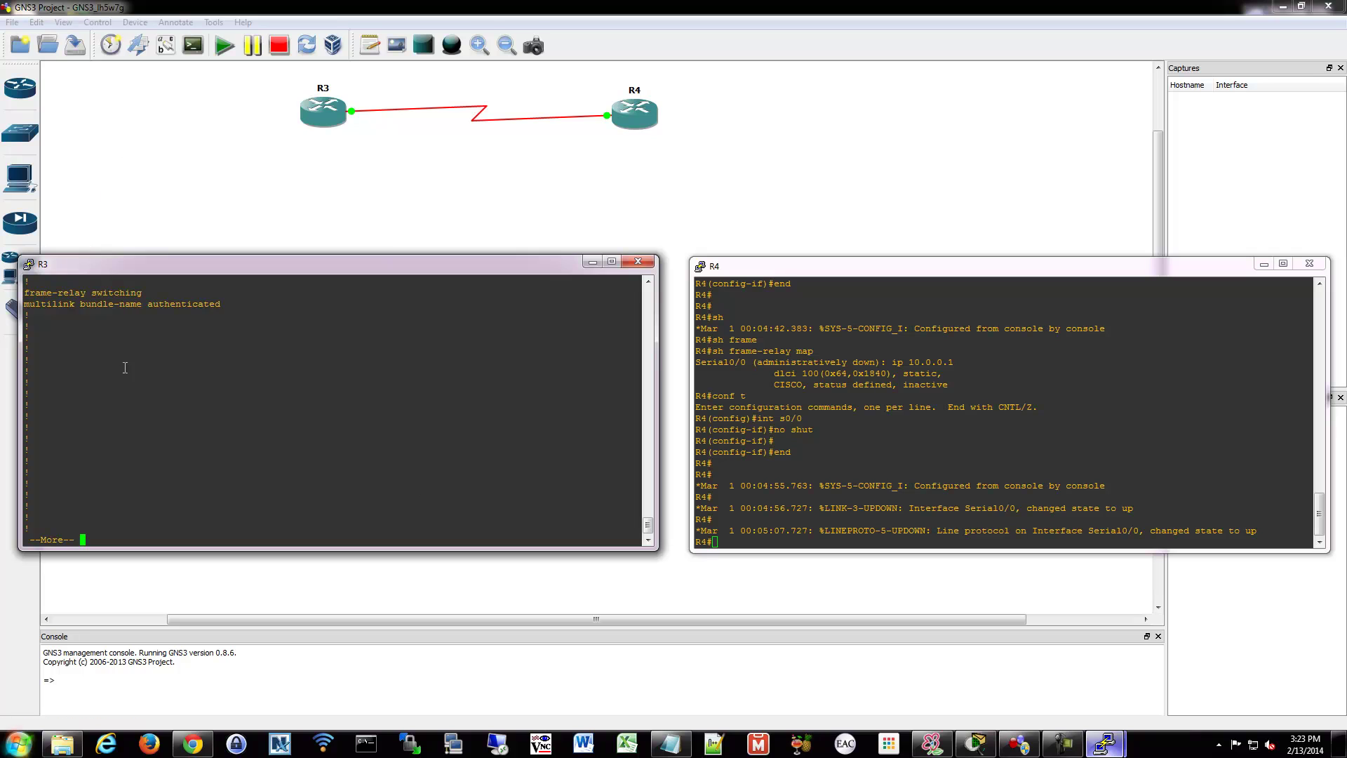
pyautogui.moveTo(160, 290); pyautogui.dragTo(24, 280)
pyautogui.click(102, 356)
# Step: Page to Serial0/0 and highlight its intf-type dce, frame-relay map and DLCI lines
pyautogui.press('space')
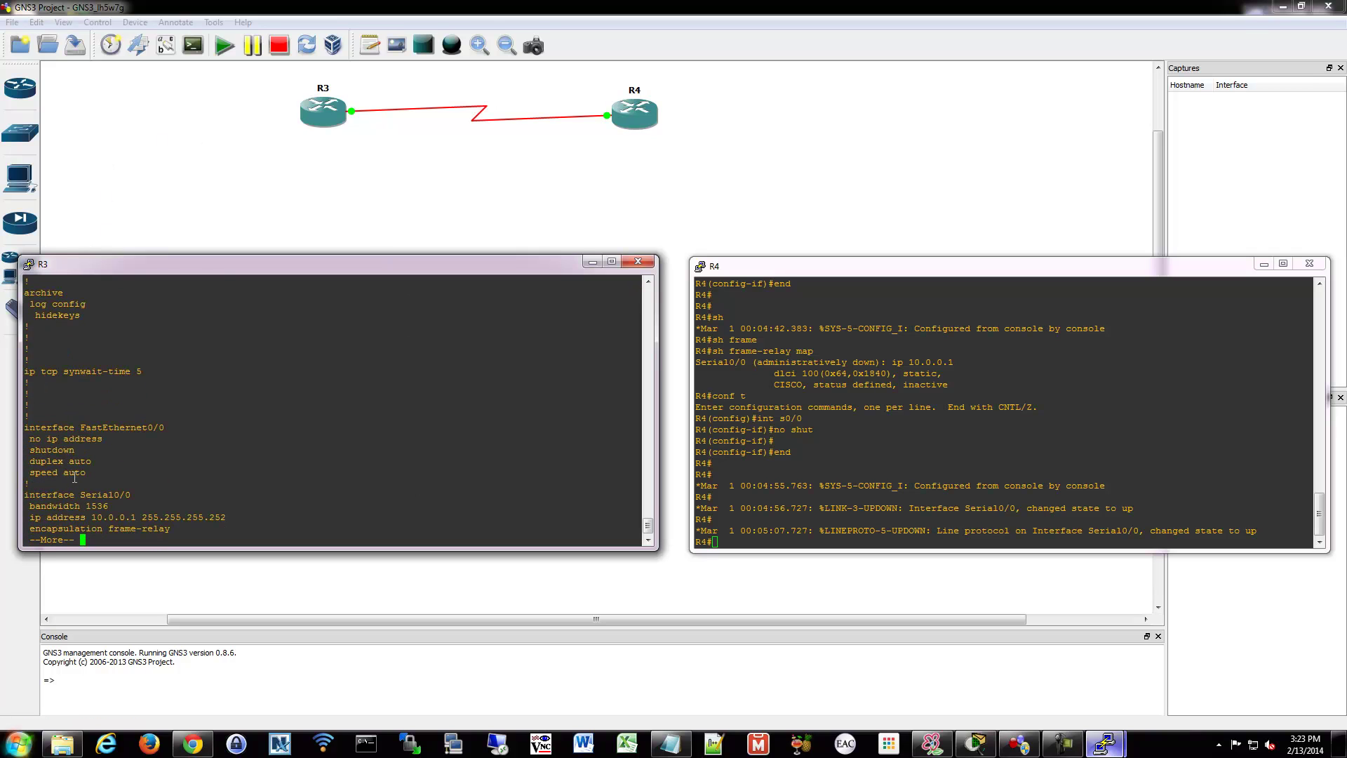
pyautogui.press('Return')
pyautogui.press('Return')
pyautogui.press('Return')
pyautogui.press('Return')
pyautogui.press('Return')
pyautogui.press('Return')
pyautogui.press('Return')
pyautogui.press('Return')
pyautogui.press('Return')
pyautogui.press('Return')
pyautogui.press('Return')
pyautogui.press('Return')
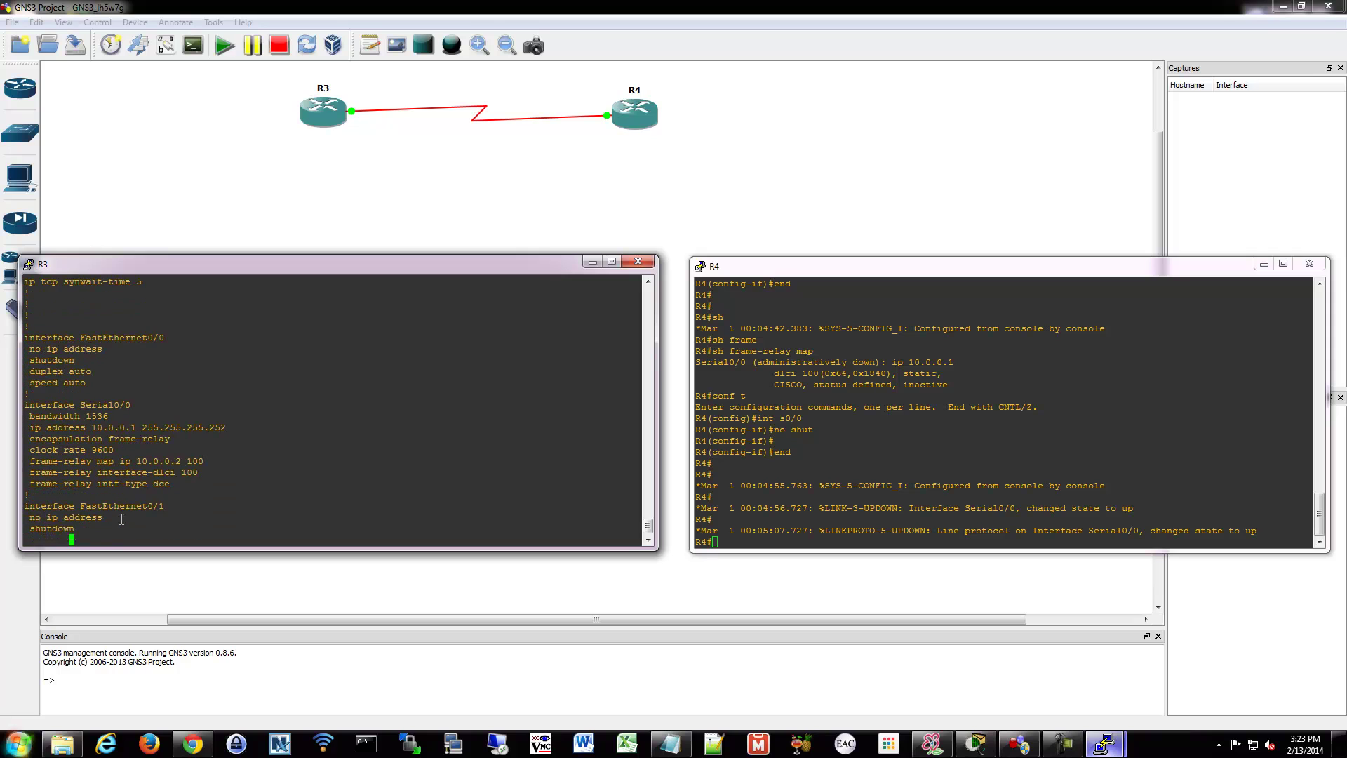
pyautogui.press('Return')
pyautogui.press('Return')
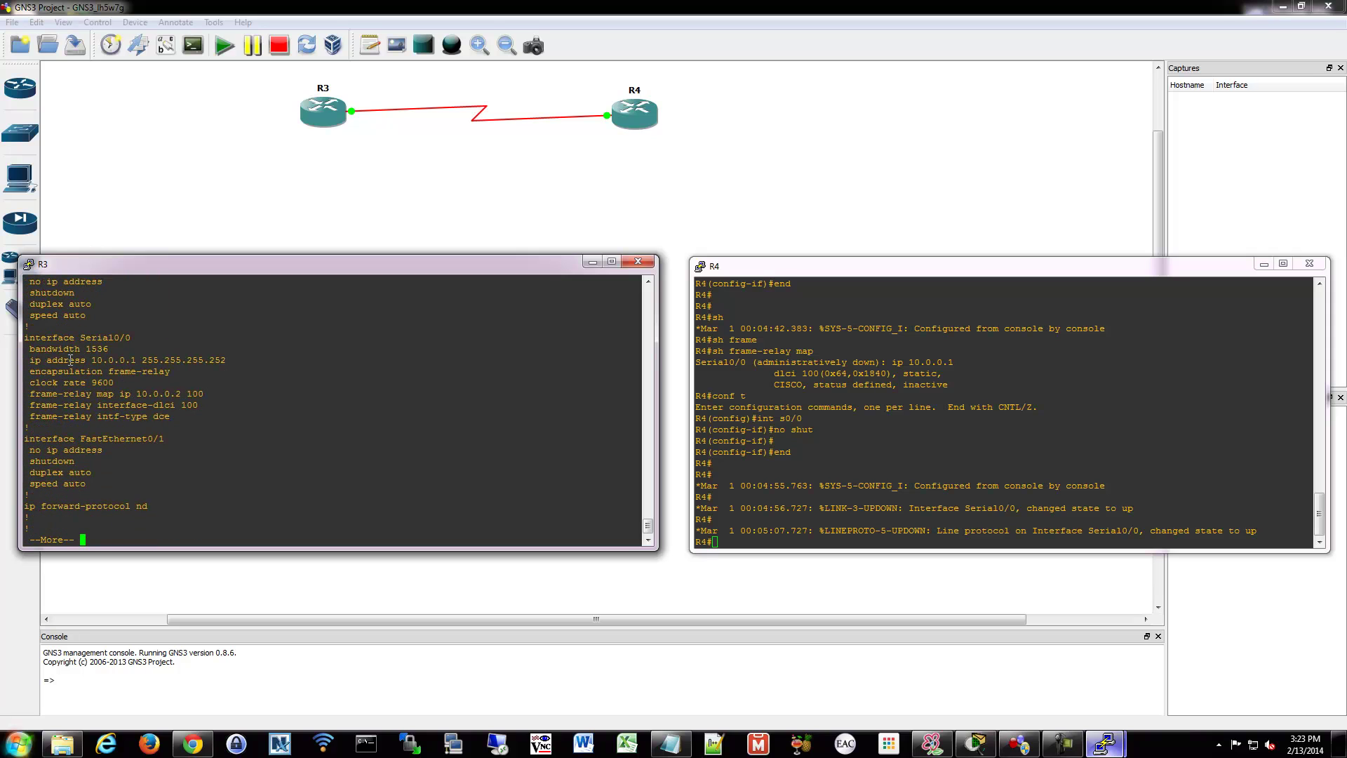
pyautogui.moveTo(70, 360); pyautogui.dragTo(95, 419)
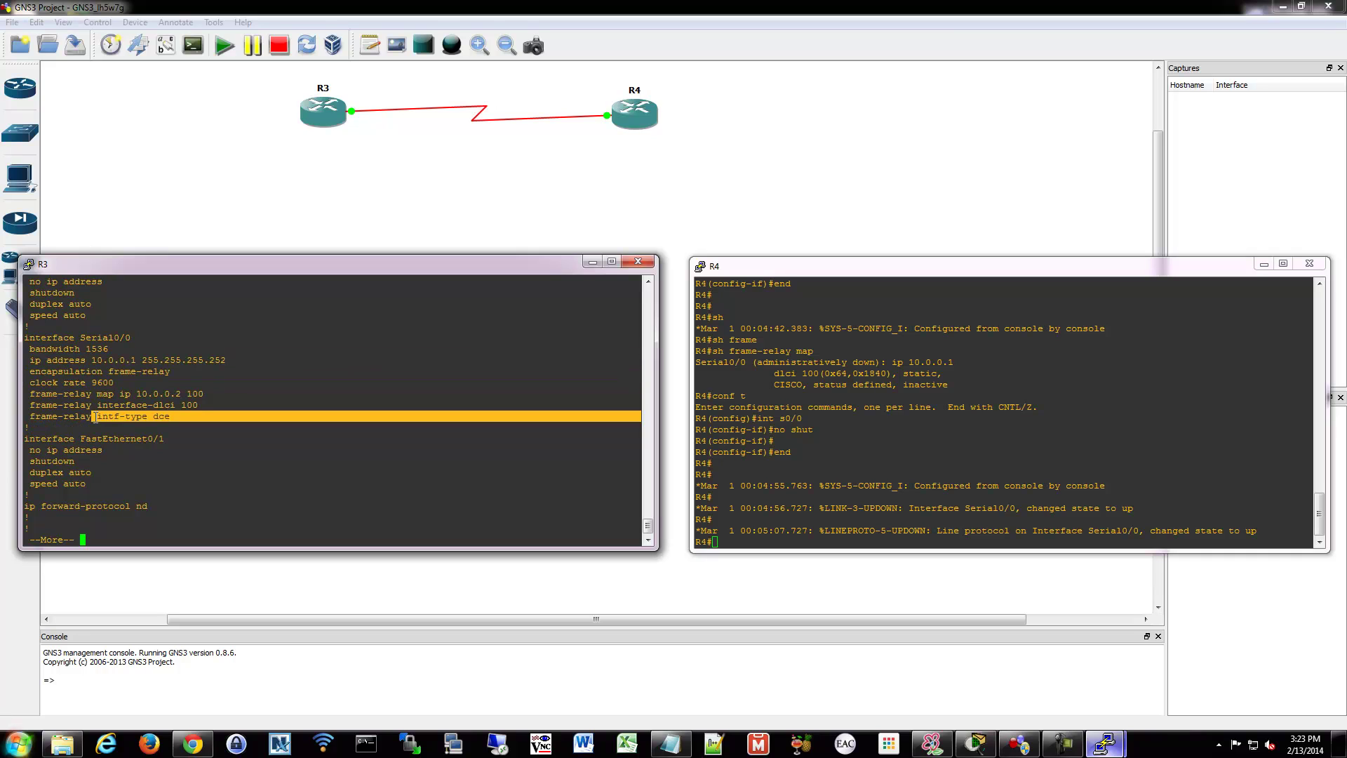
pyautogui.click(227, 408)
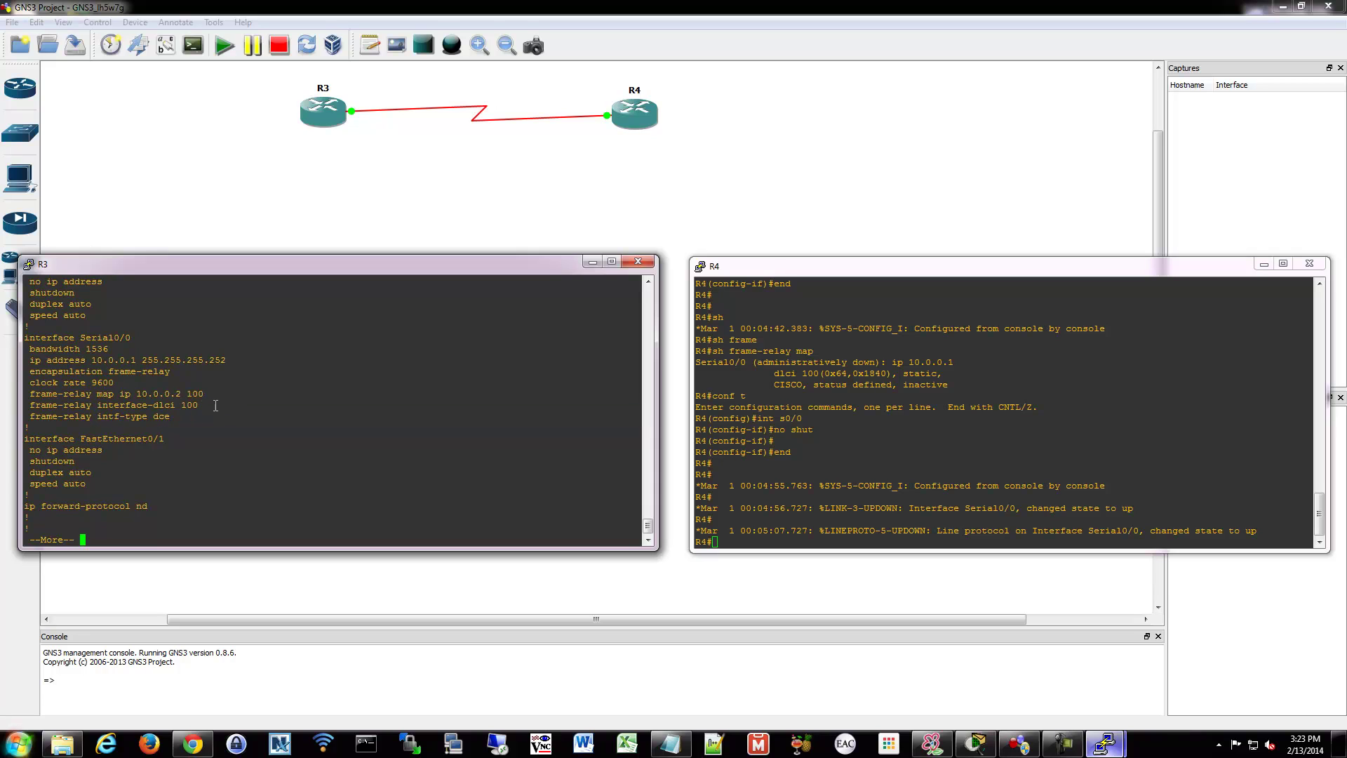
pyautogui.moveTo(216, 406); pyautogui.dragTo(33, 390)
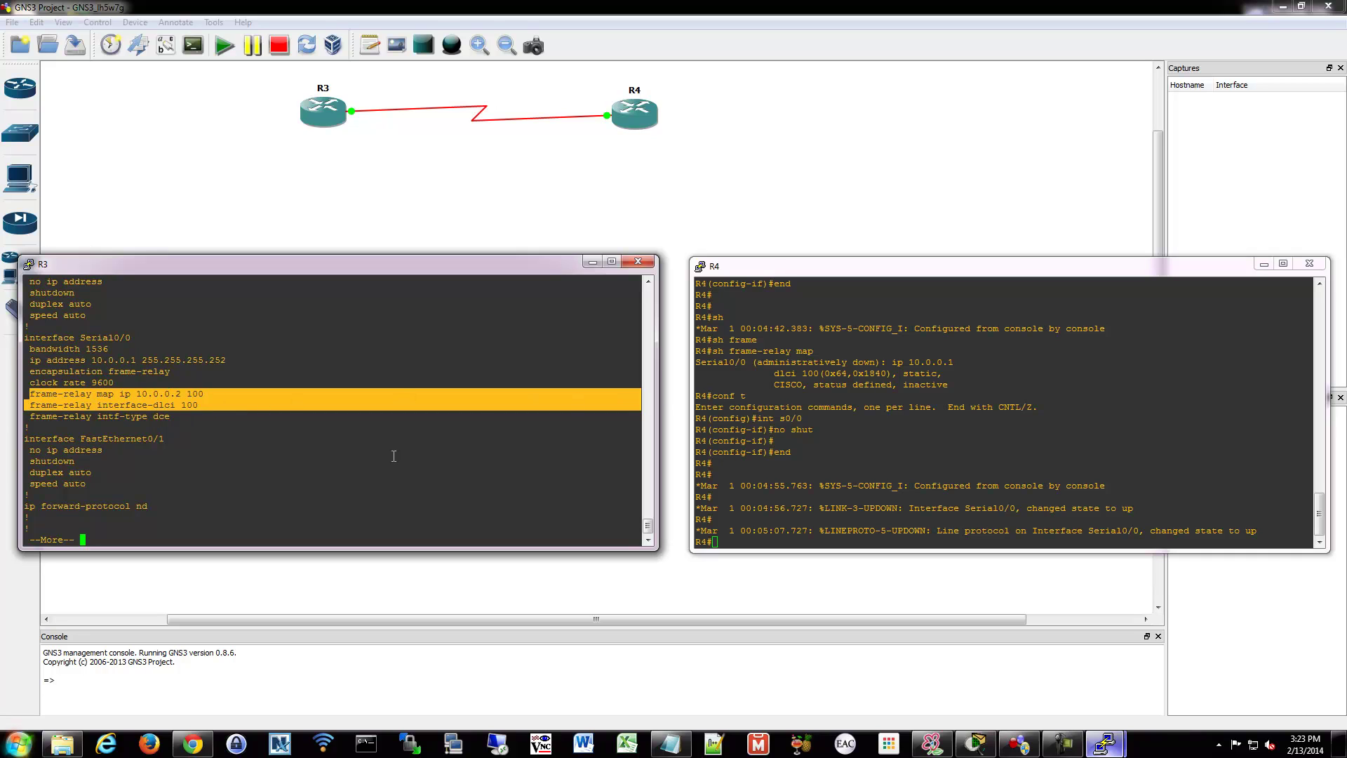
pyautogui.press('q')
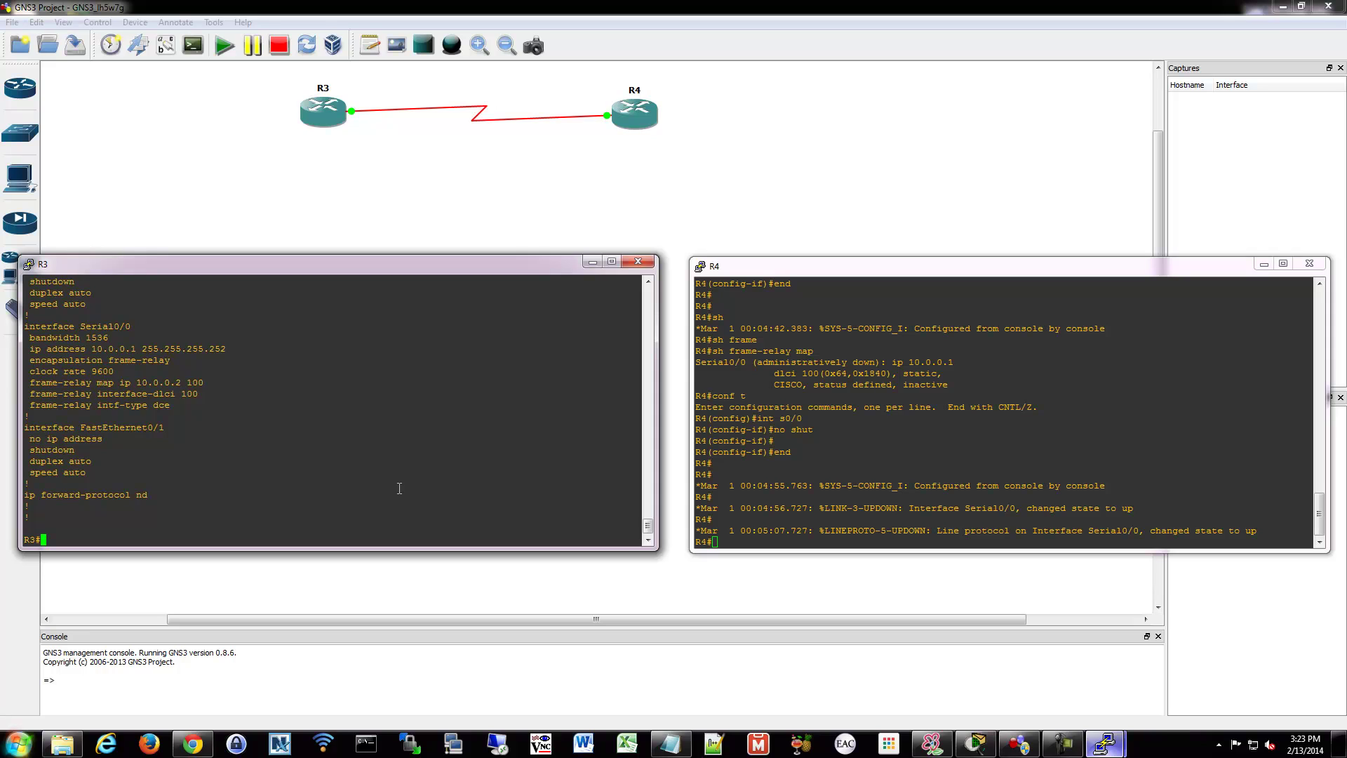
# Step: Ping R4 at 10.0.0.2 from R3, getting 5 of 5 replies
pyautogui.write('ping 10.0.0.2')
pyautogui.press('Return')
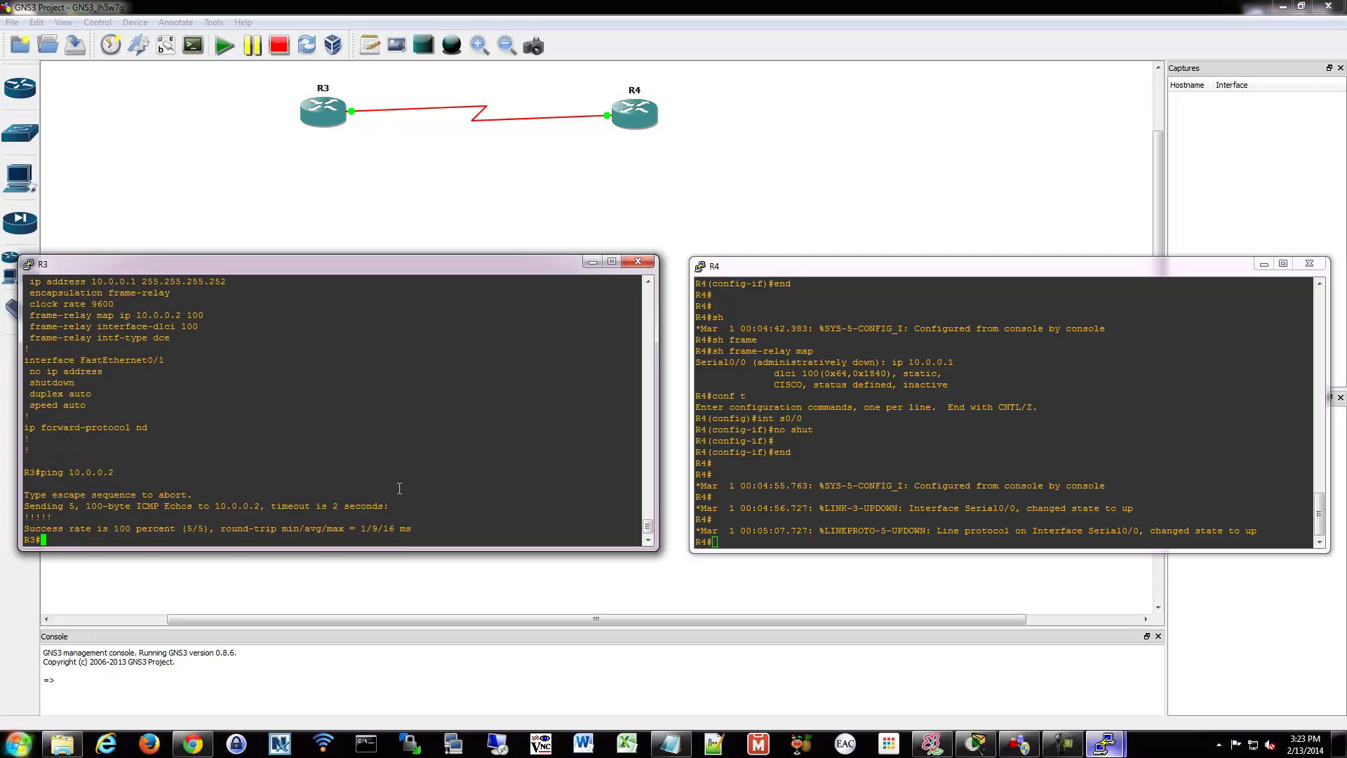